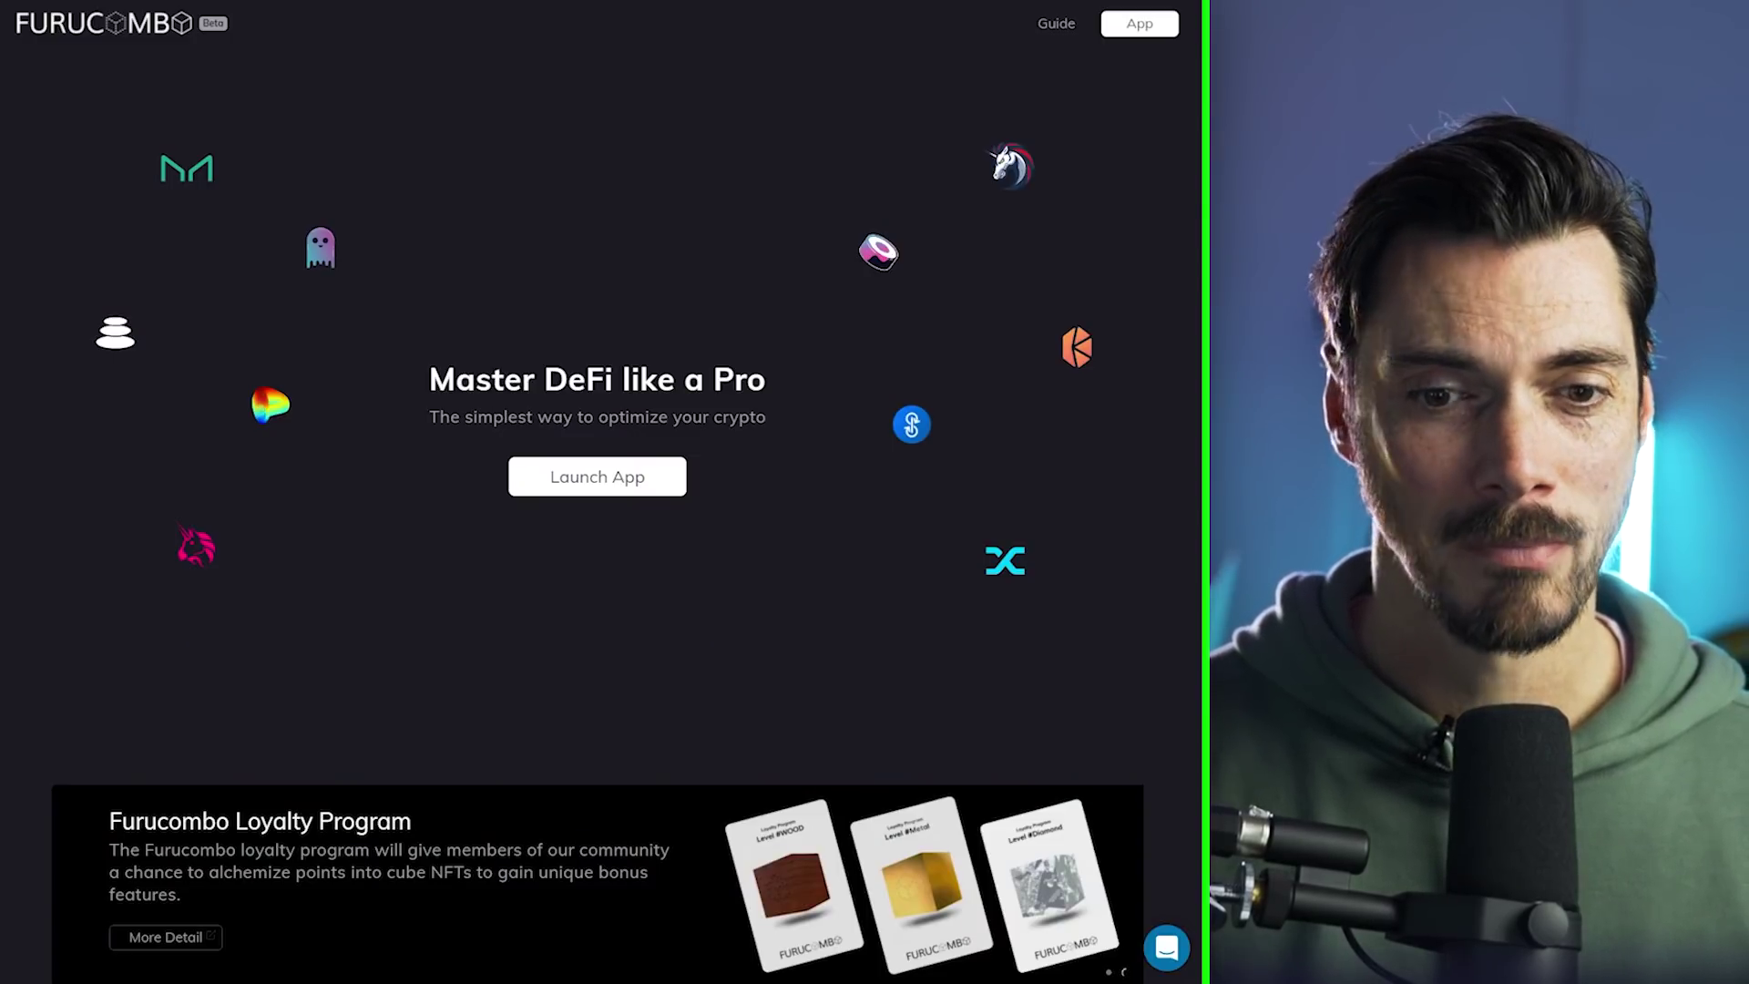
Step: Examine the Furucombo homepage sections on the Invest mode, Create and Learn, automation, flashloans and platform statistics
{"action": "scroll", "coordinate": [597, 510], "scroll_direction": "down", "scroll_amount": 8}
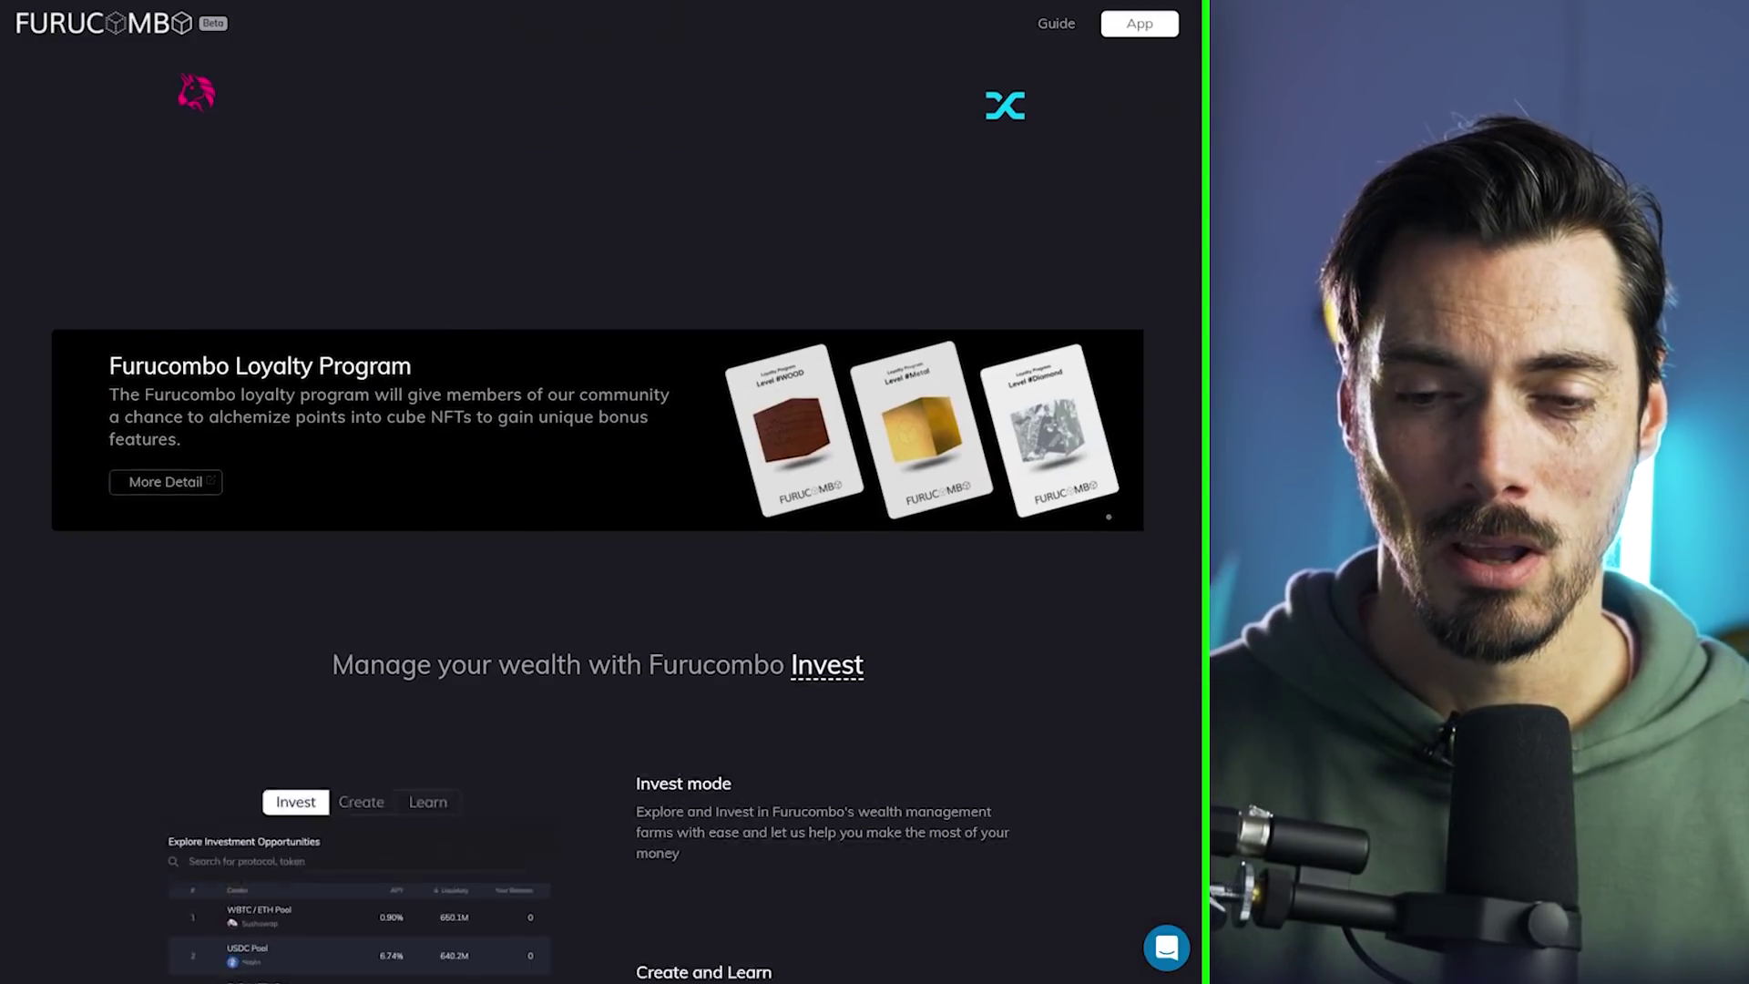
{"action": "scroll", "coordinate": [597, 510], "scroll_direction": "down", "scroll_amount": 4}
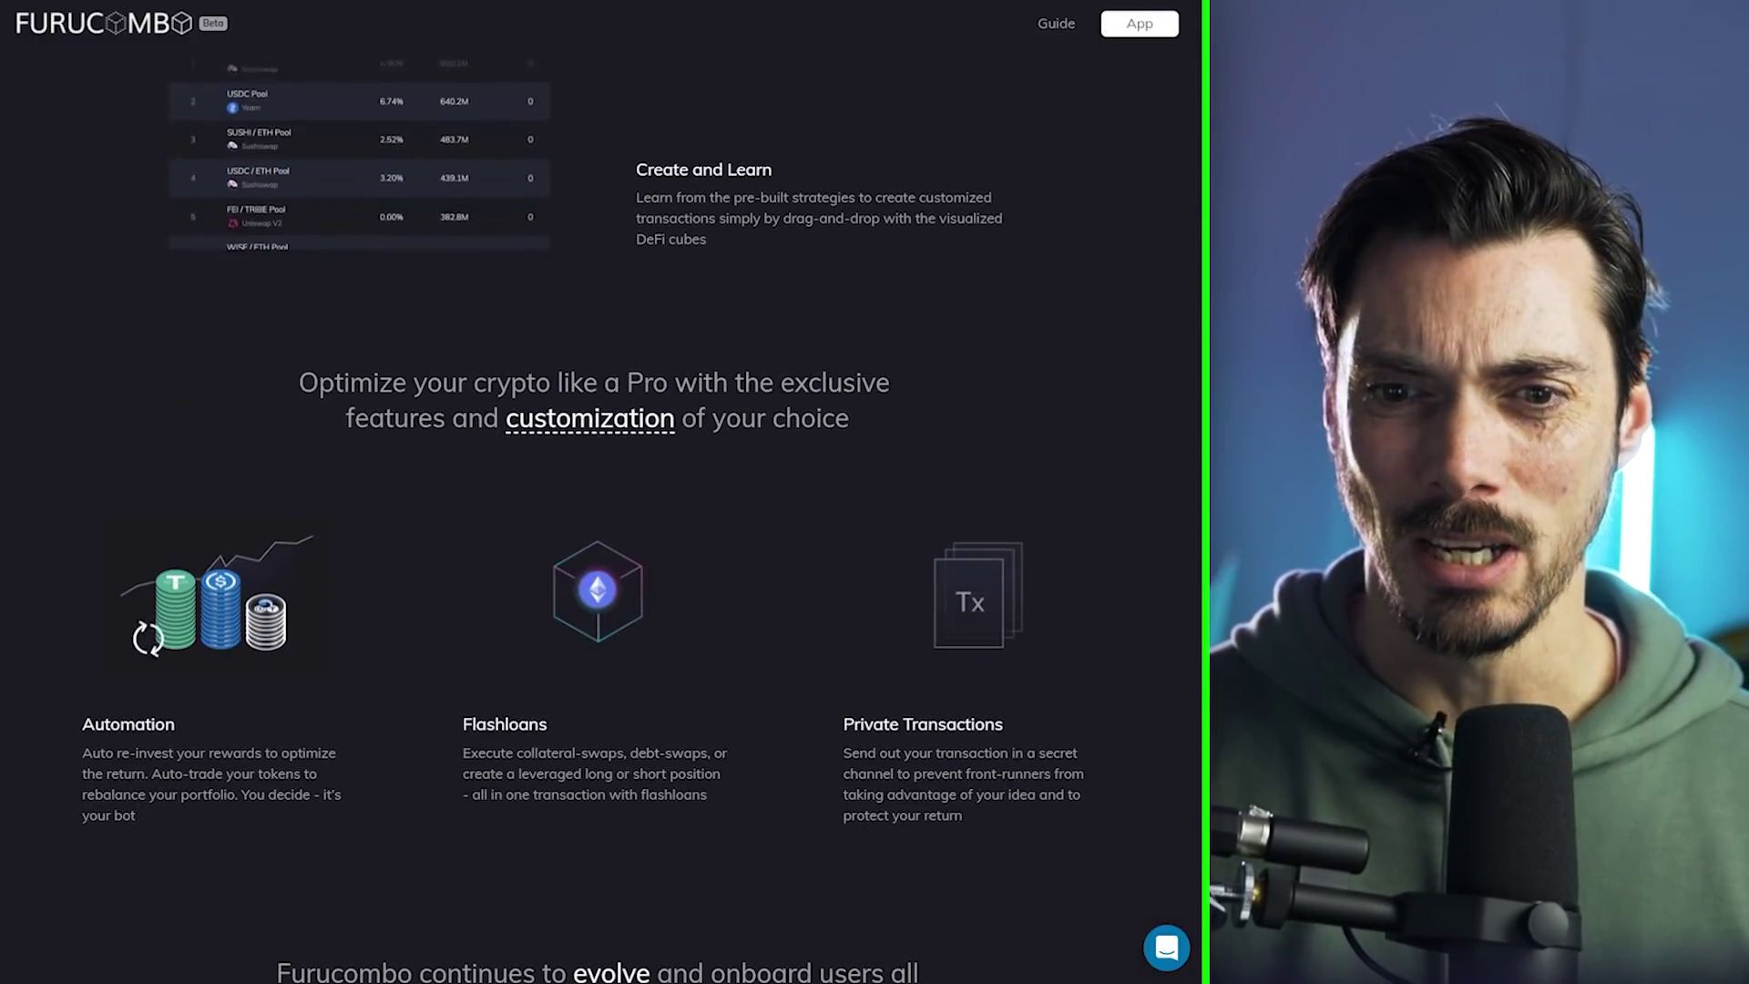
{"action": "scroll", "coordinate": [598, 510], "scroll_direction": "down", "scroll_amount": 2}
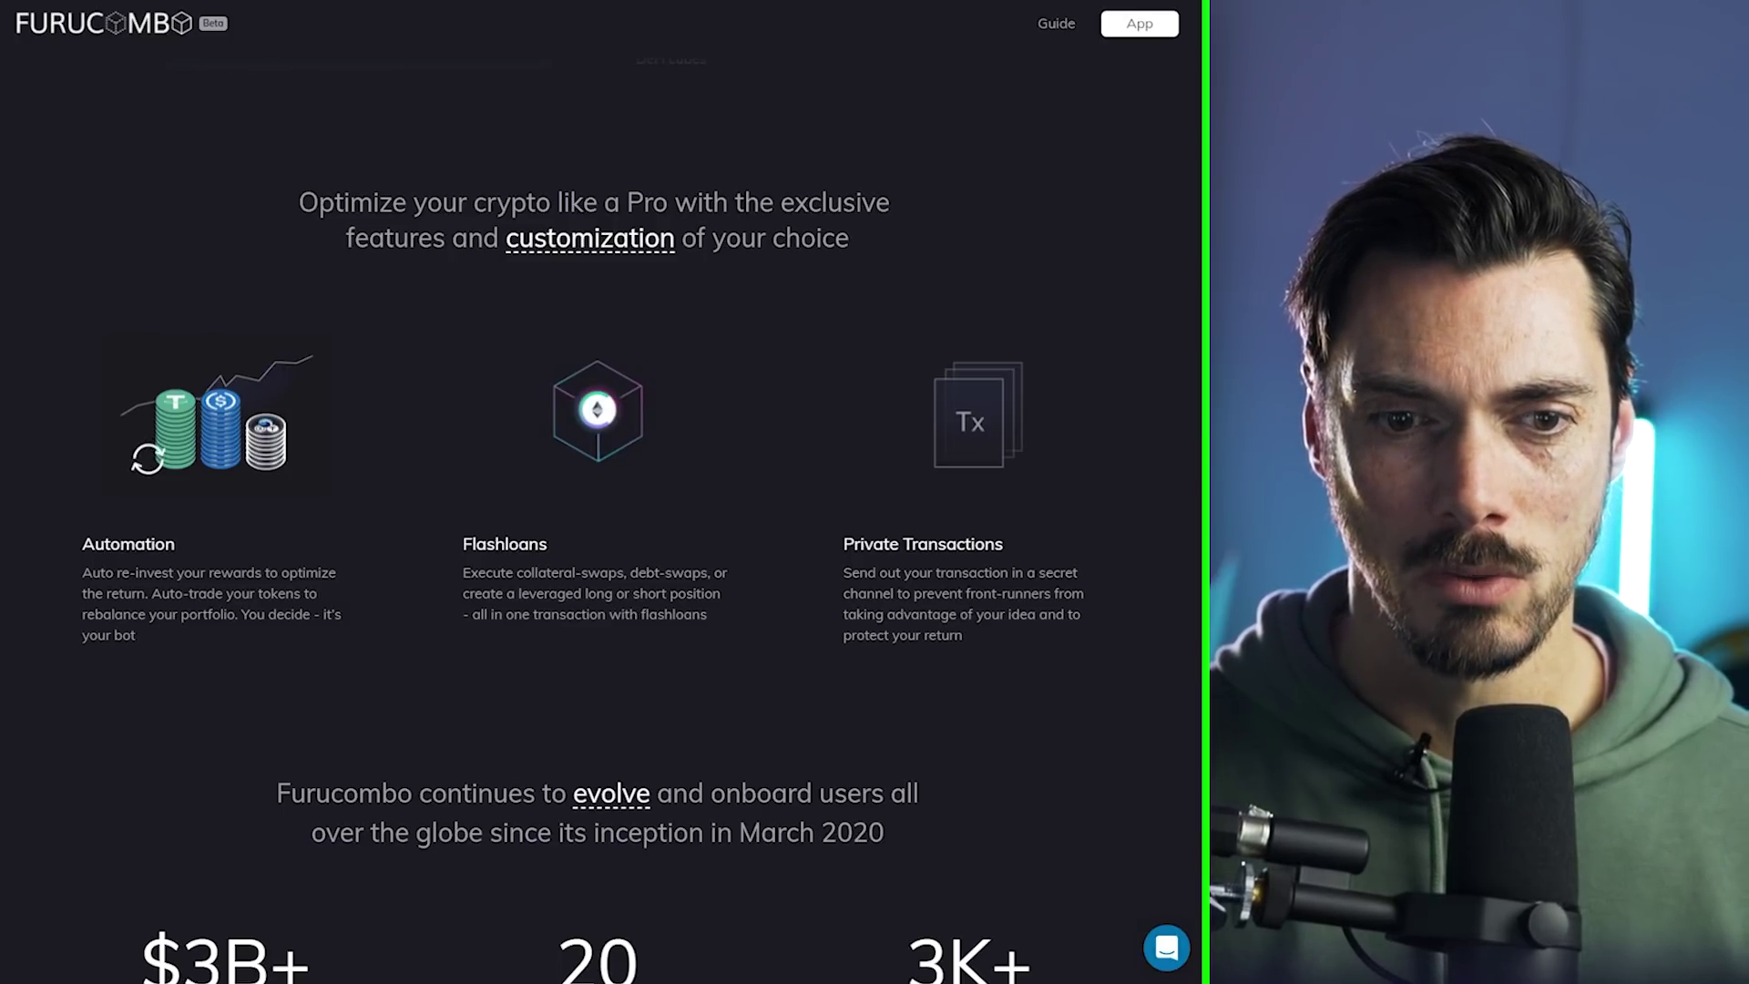
{"action": "scroll", "coordinate": [602, 491], "scroll_direction": "down", "scroll_amount": 4}
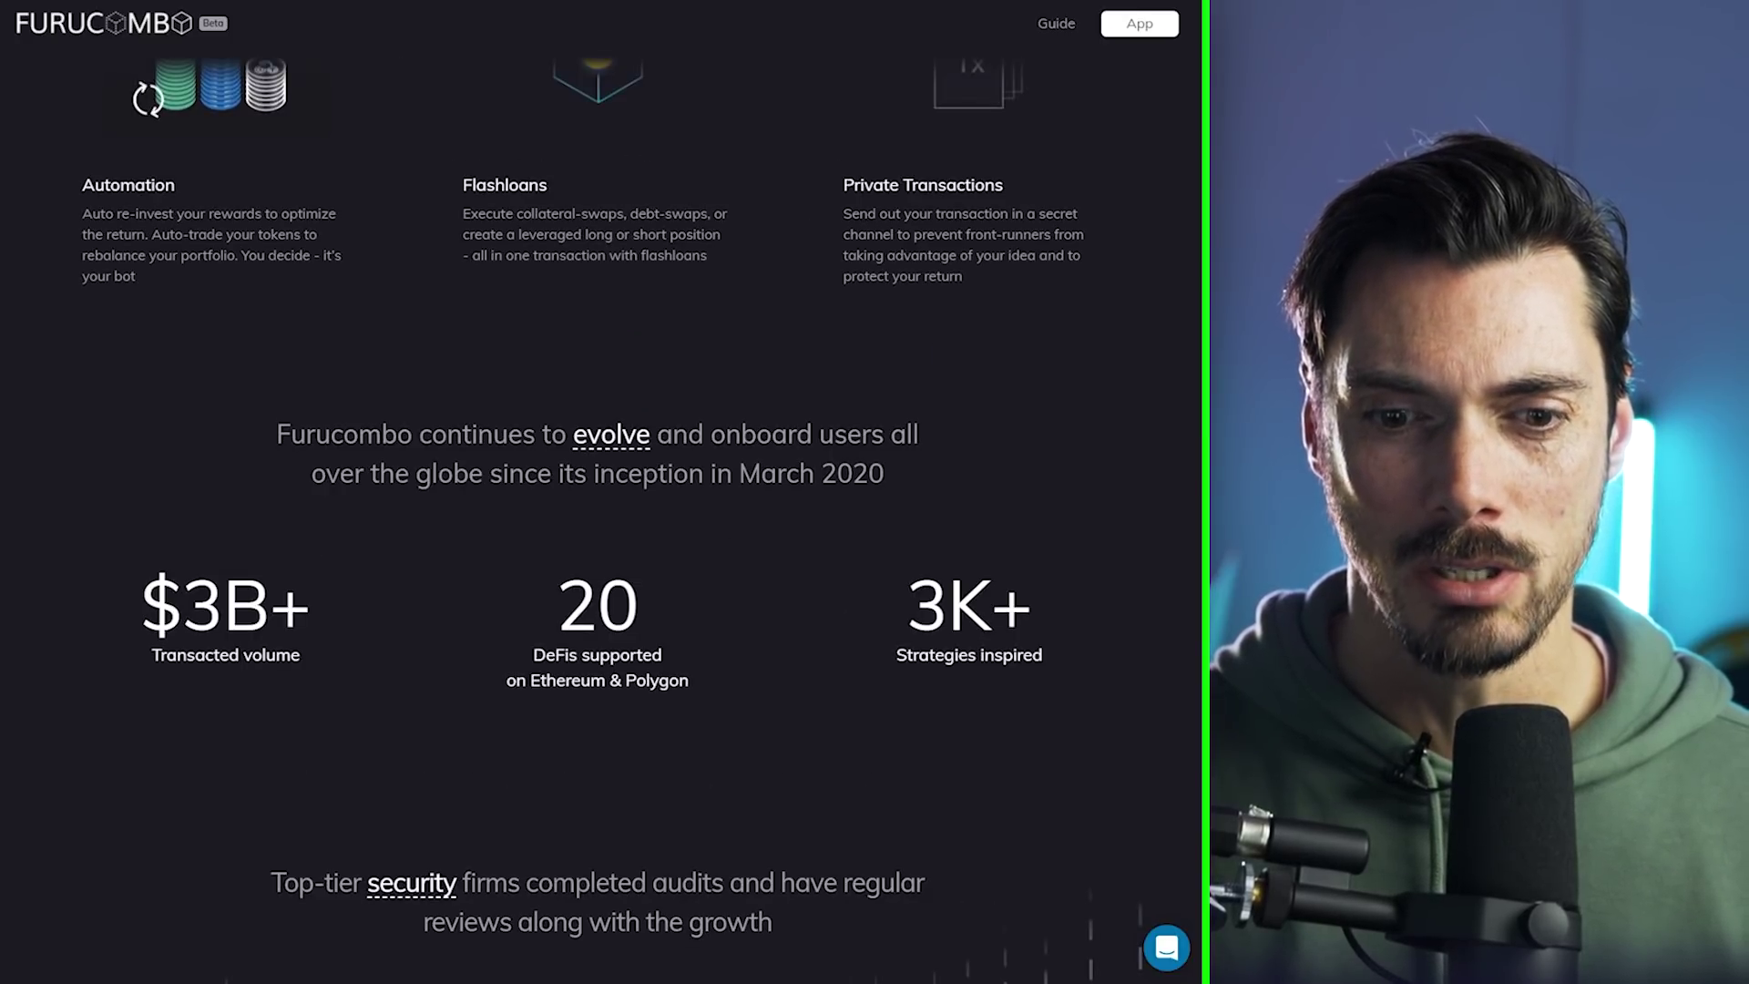
{"action": "scroll", "coordinate": [601, 491], "scroll_direction": "up", "scroll_amount": 12}
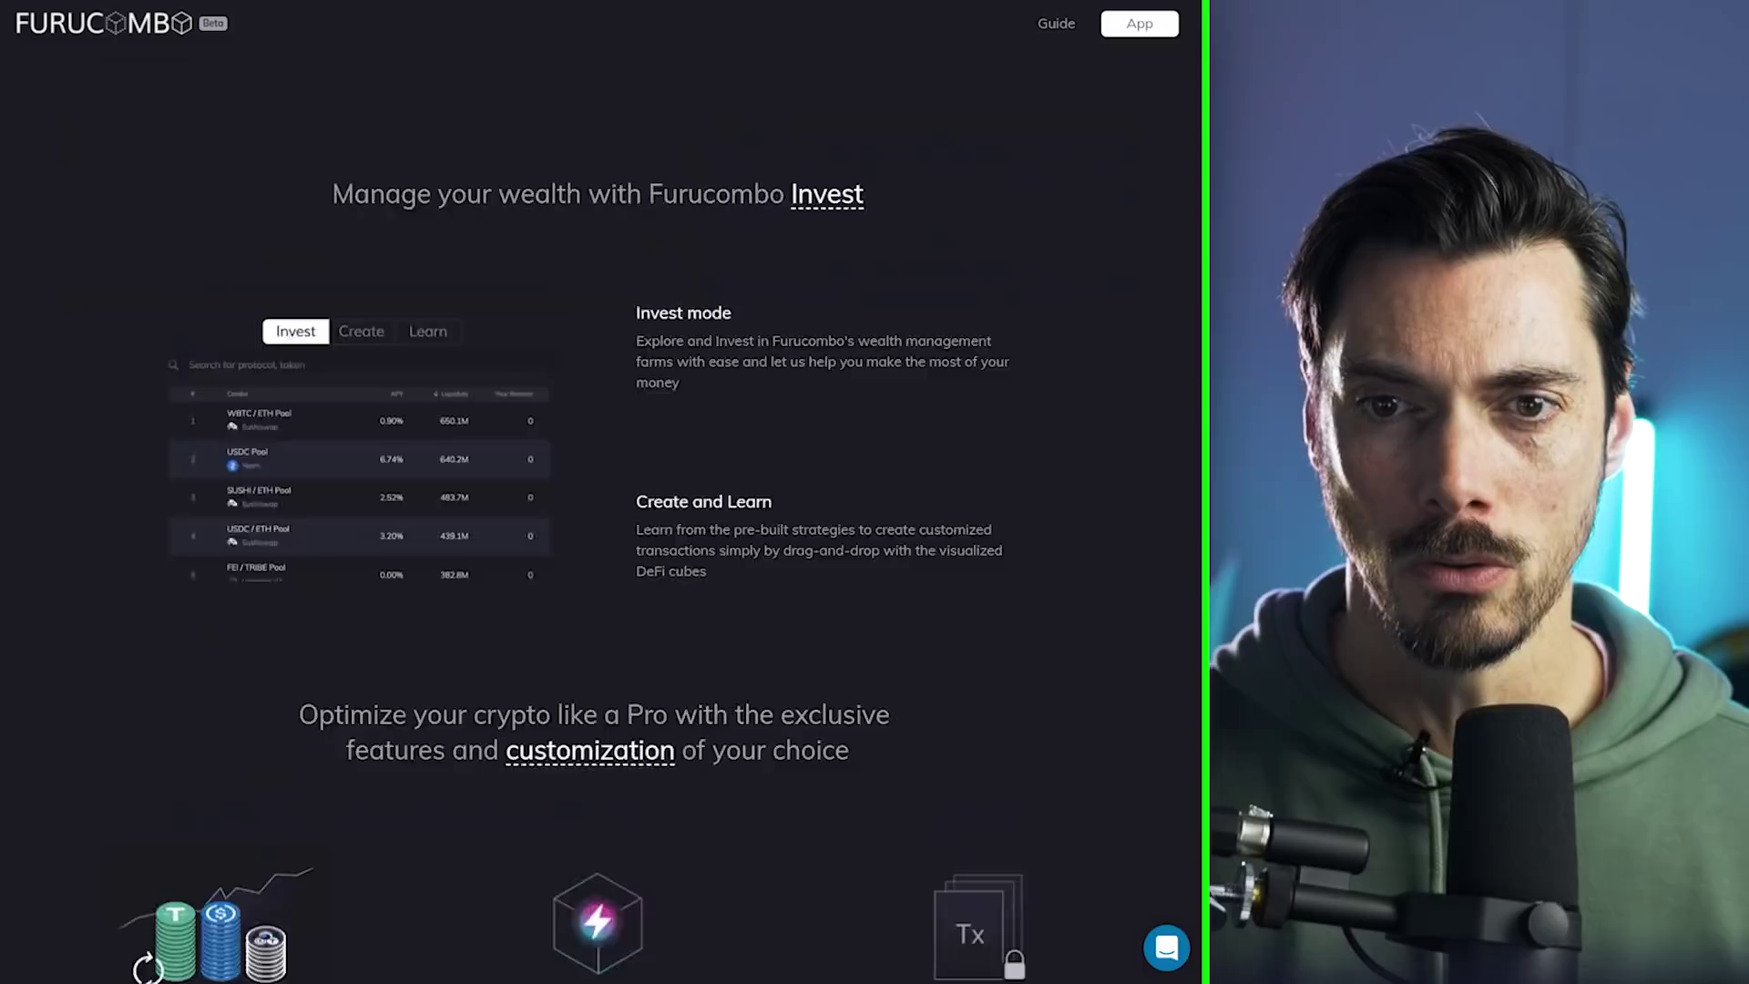
{"action": "scroll", "coordinate": [602, 492], "scroll_direction": "down", "scroll_amount": 6}
{"action": "left_click_drag", "start_coordinate": [635, 709], "coordinate": [689, 708]}
{"action": "scroll", "coordinate": [601, 492], "scroll_direction": "up", "scroll_amount": 8}
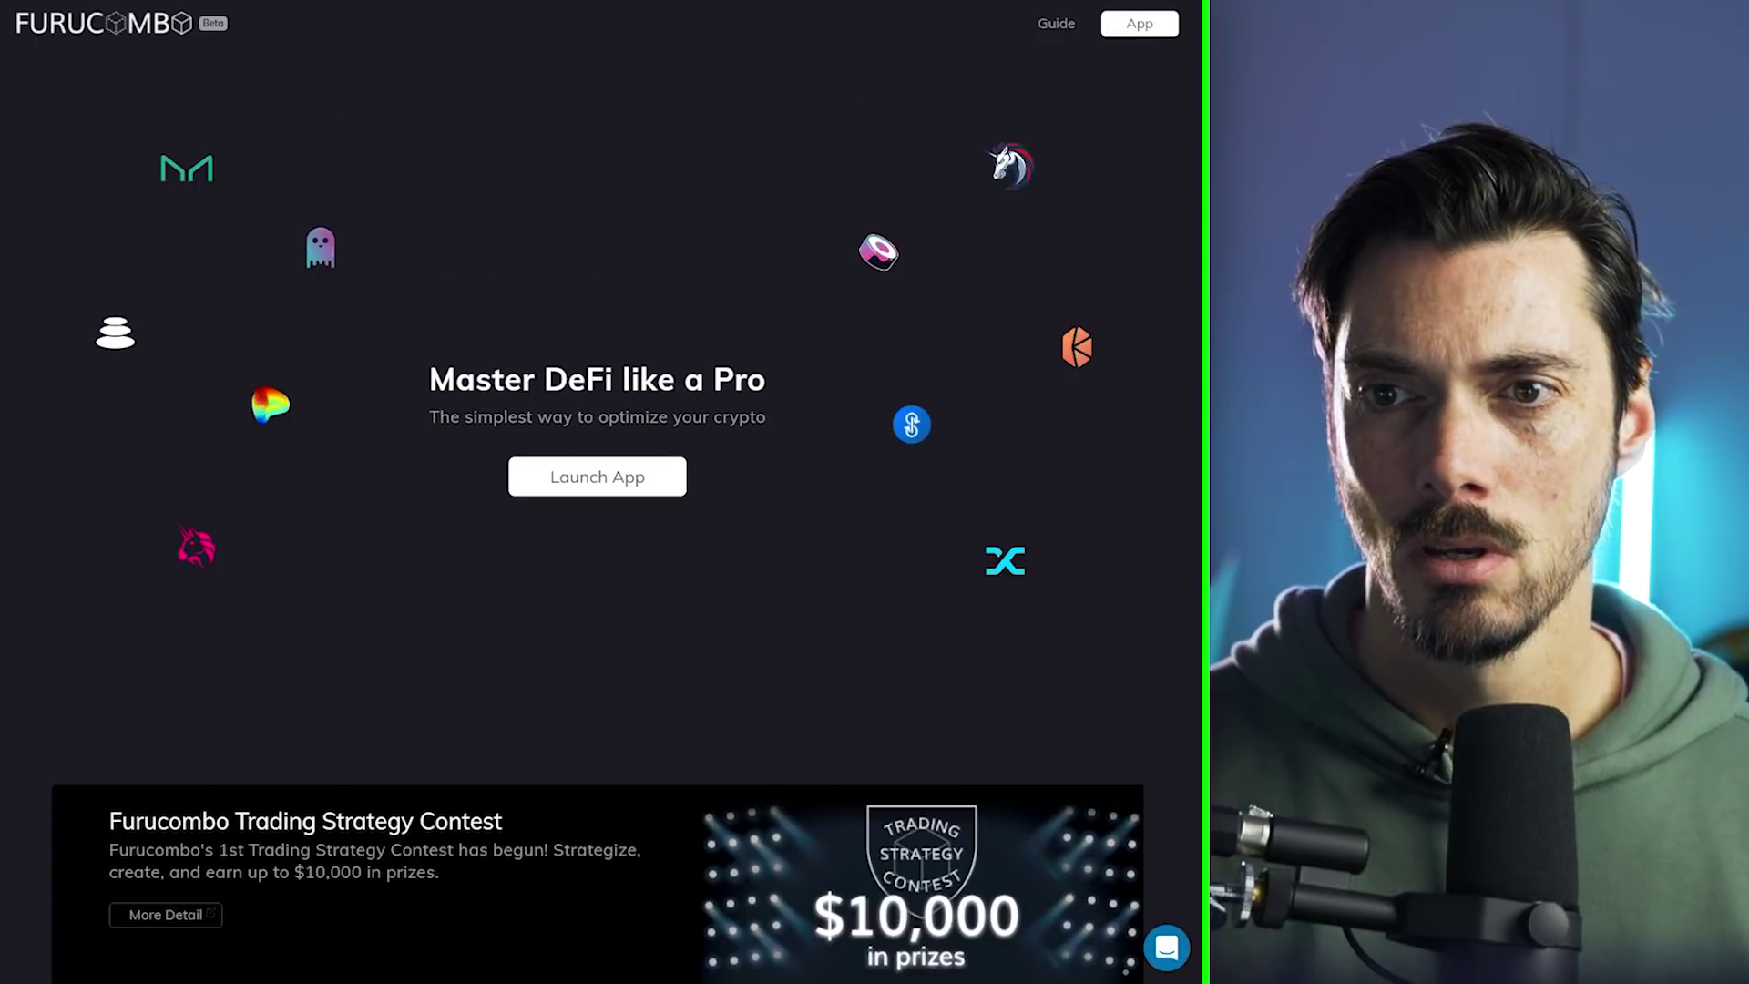
Step: Launch the Furucombo app and switch to the Create workspace
{"action": "left_click", "coordinate": [1139, 23]}
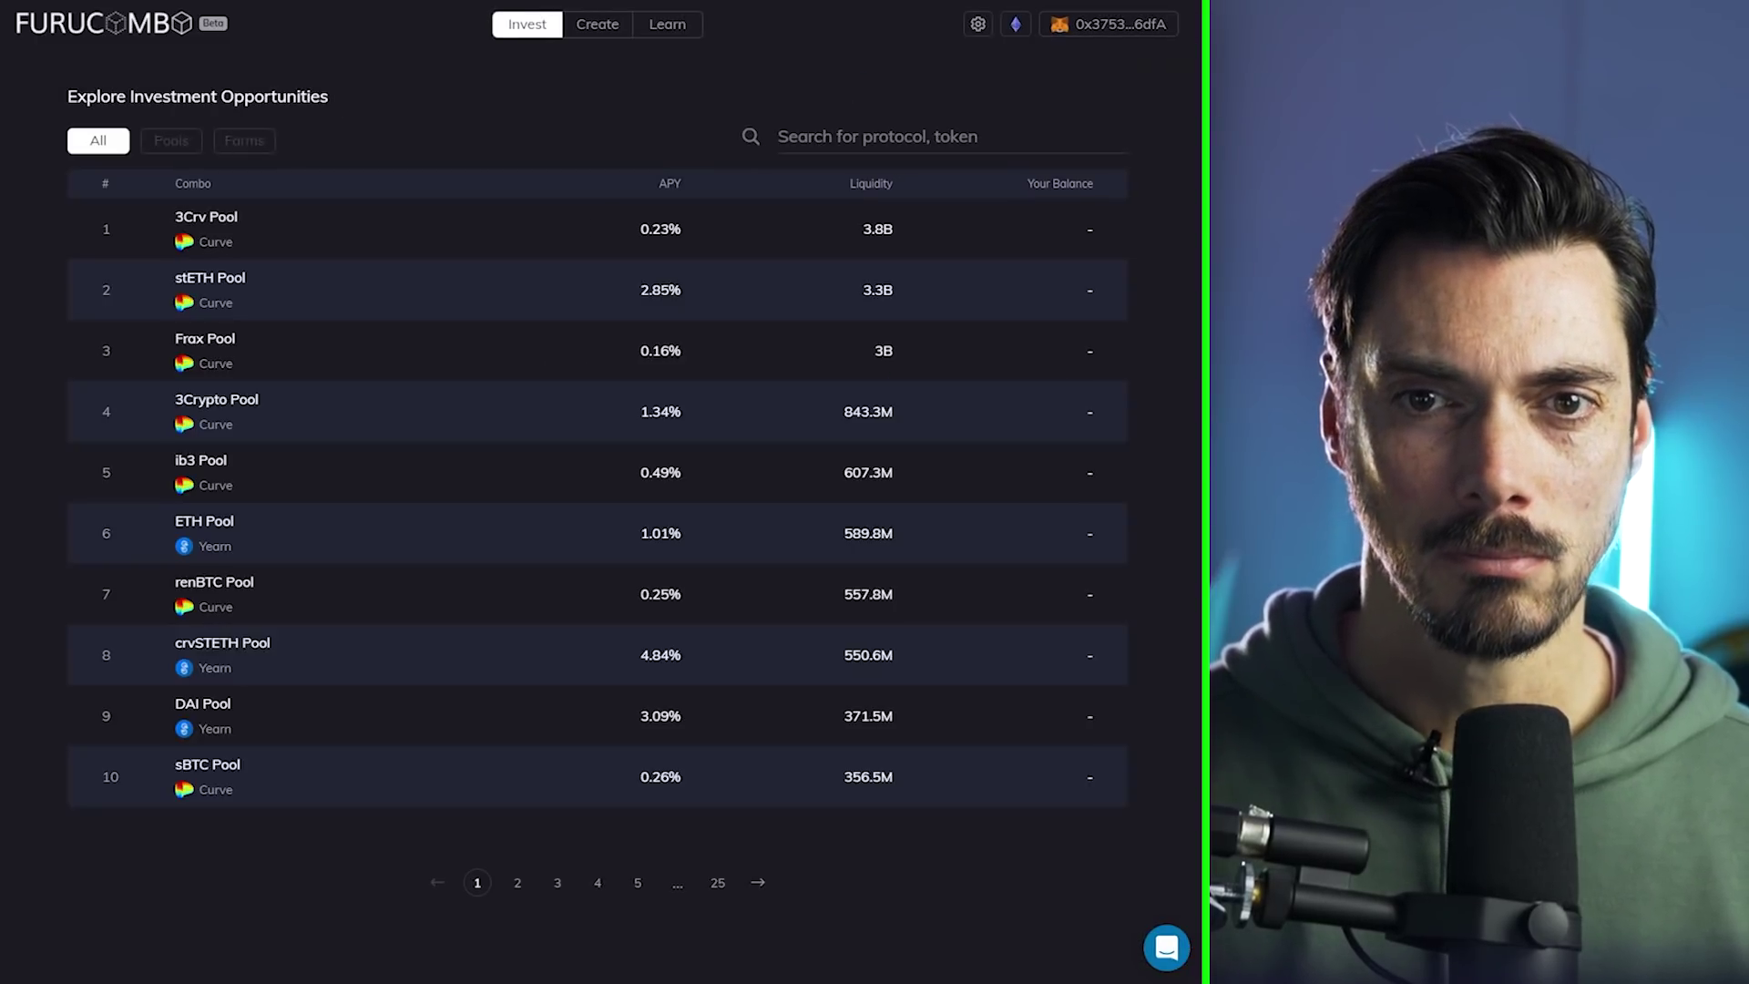
{"action": "left_click", "coordinate": [596, 24]}
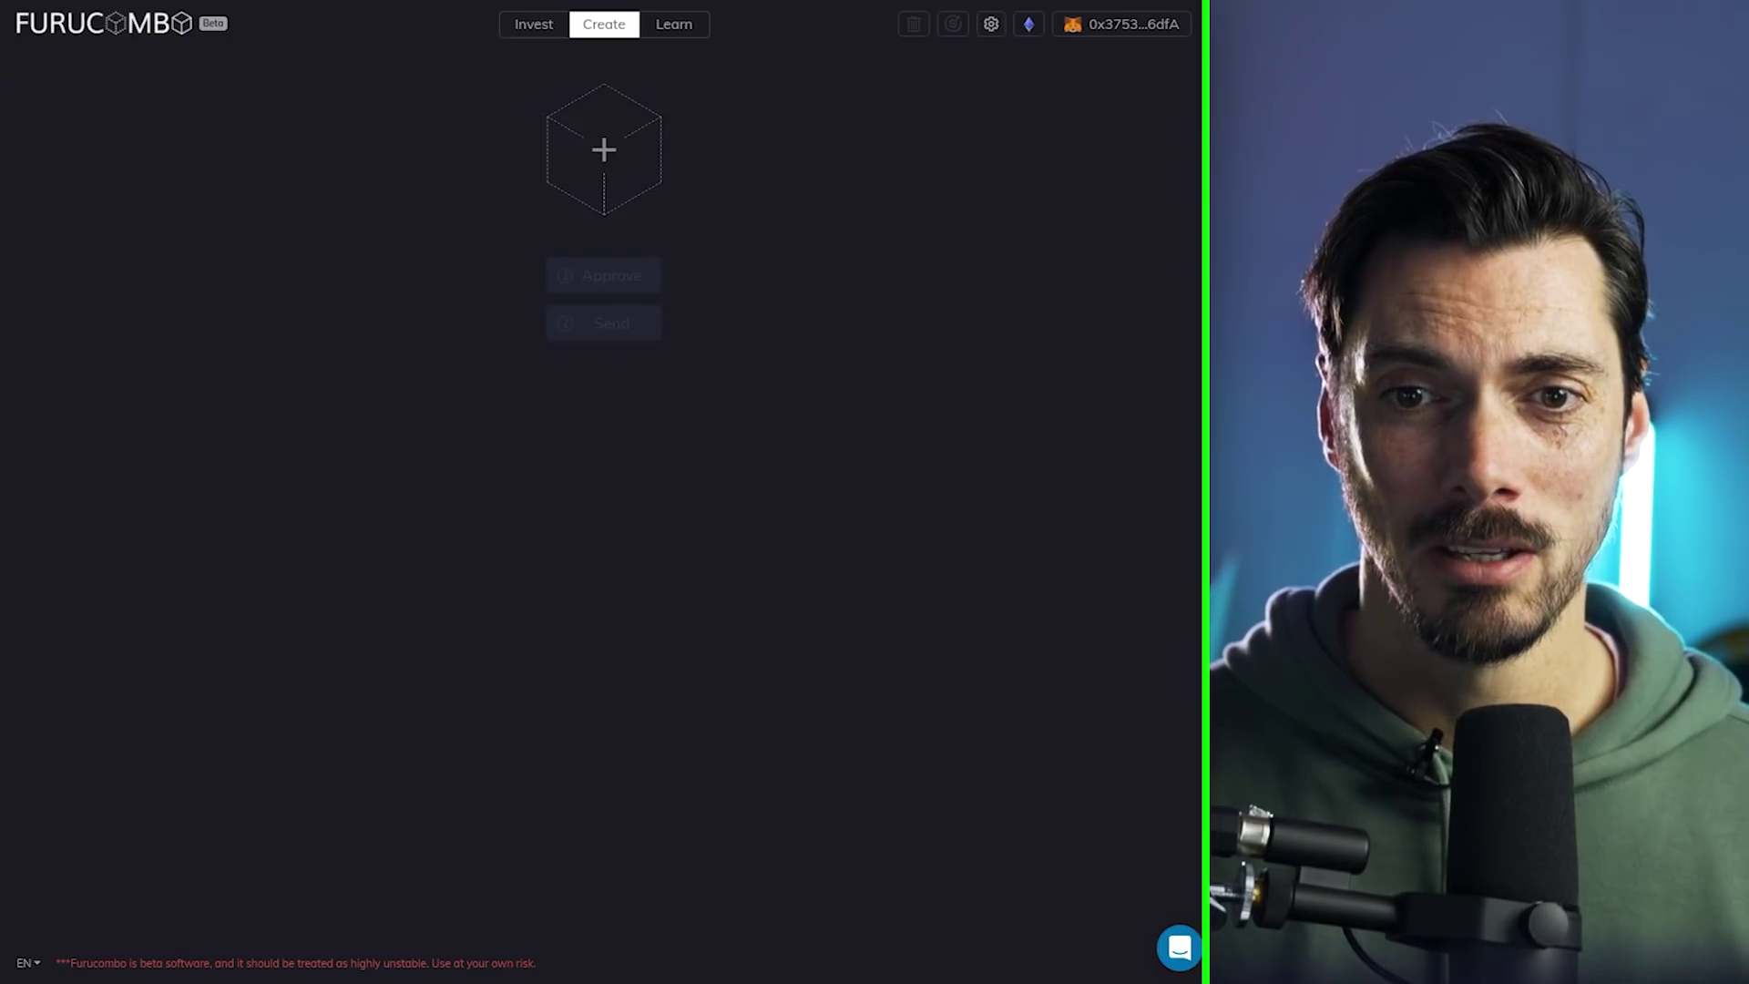
Step: Add a Uniswap V2 Swap Token cube that swaps 1 ETH for UNI
{"action": "left_click", "coordinate": [603, 149]}
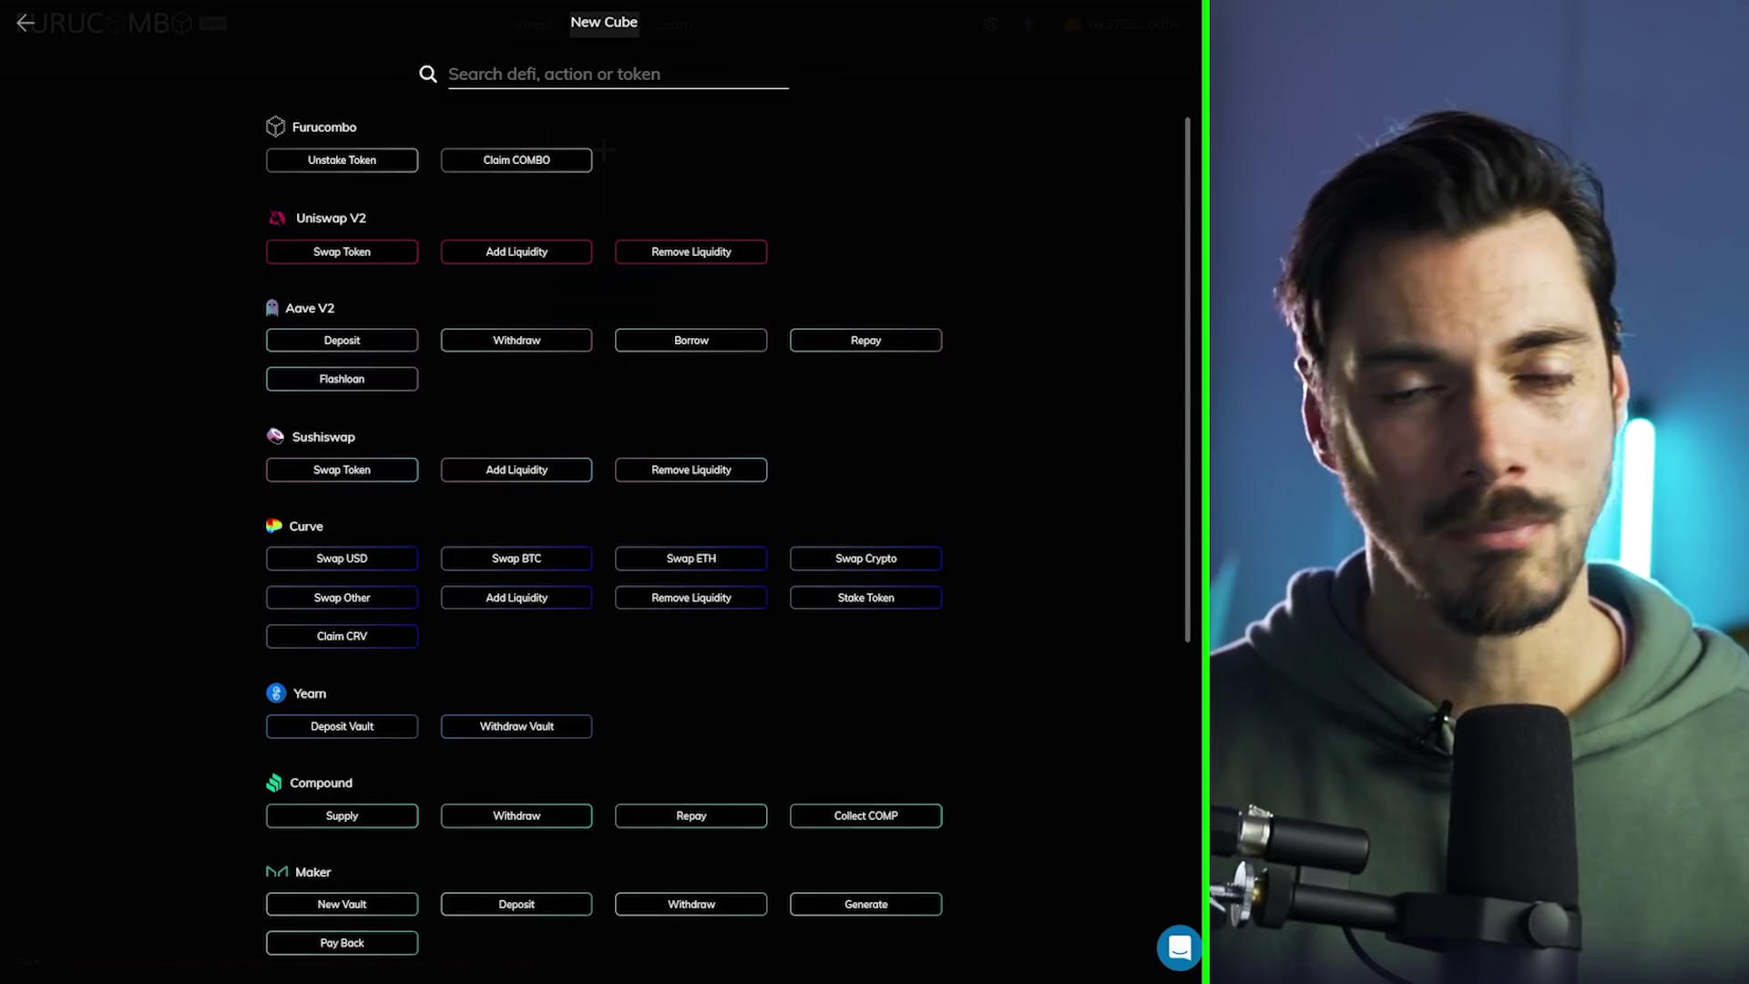
{"action": "left_click", "coordinate": [341, 251]}
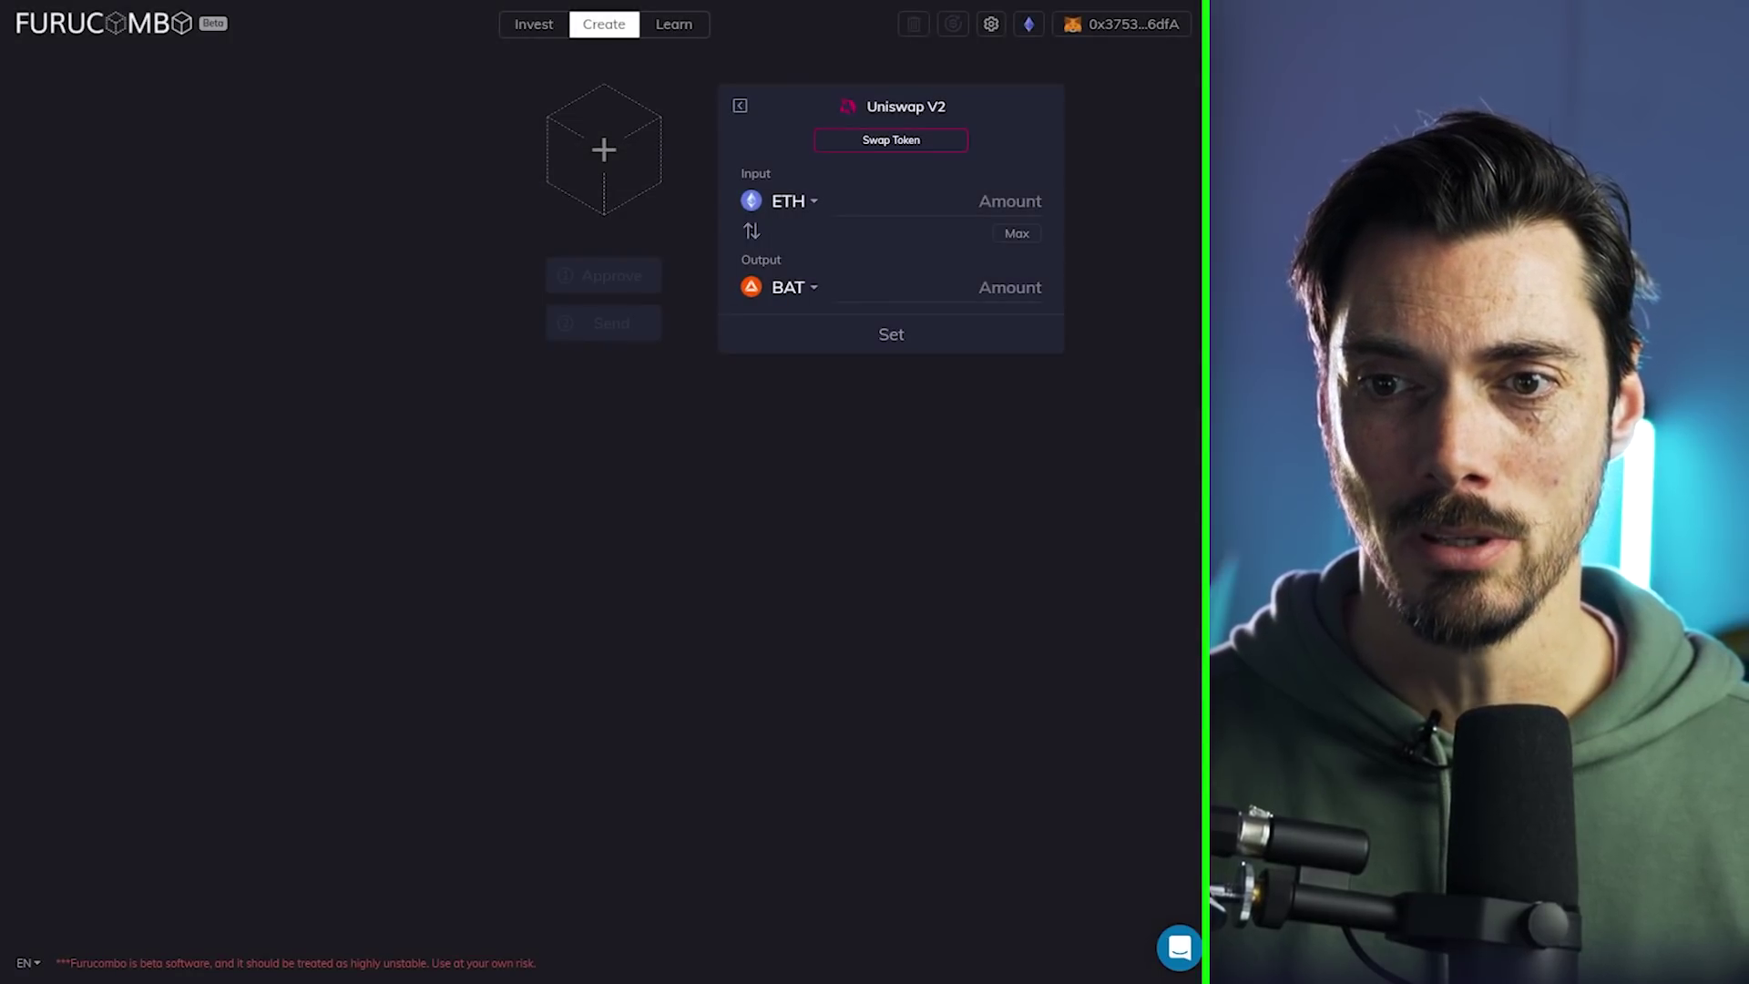
{"action": "left_click", "coordinate": [1010, 200]}
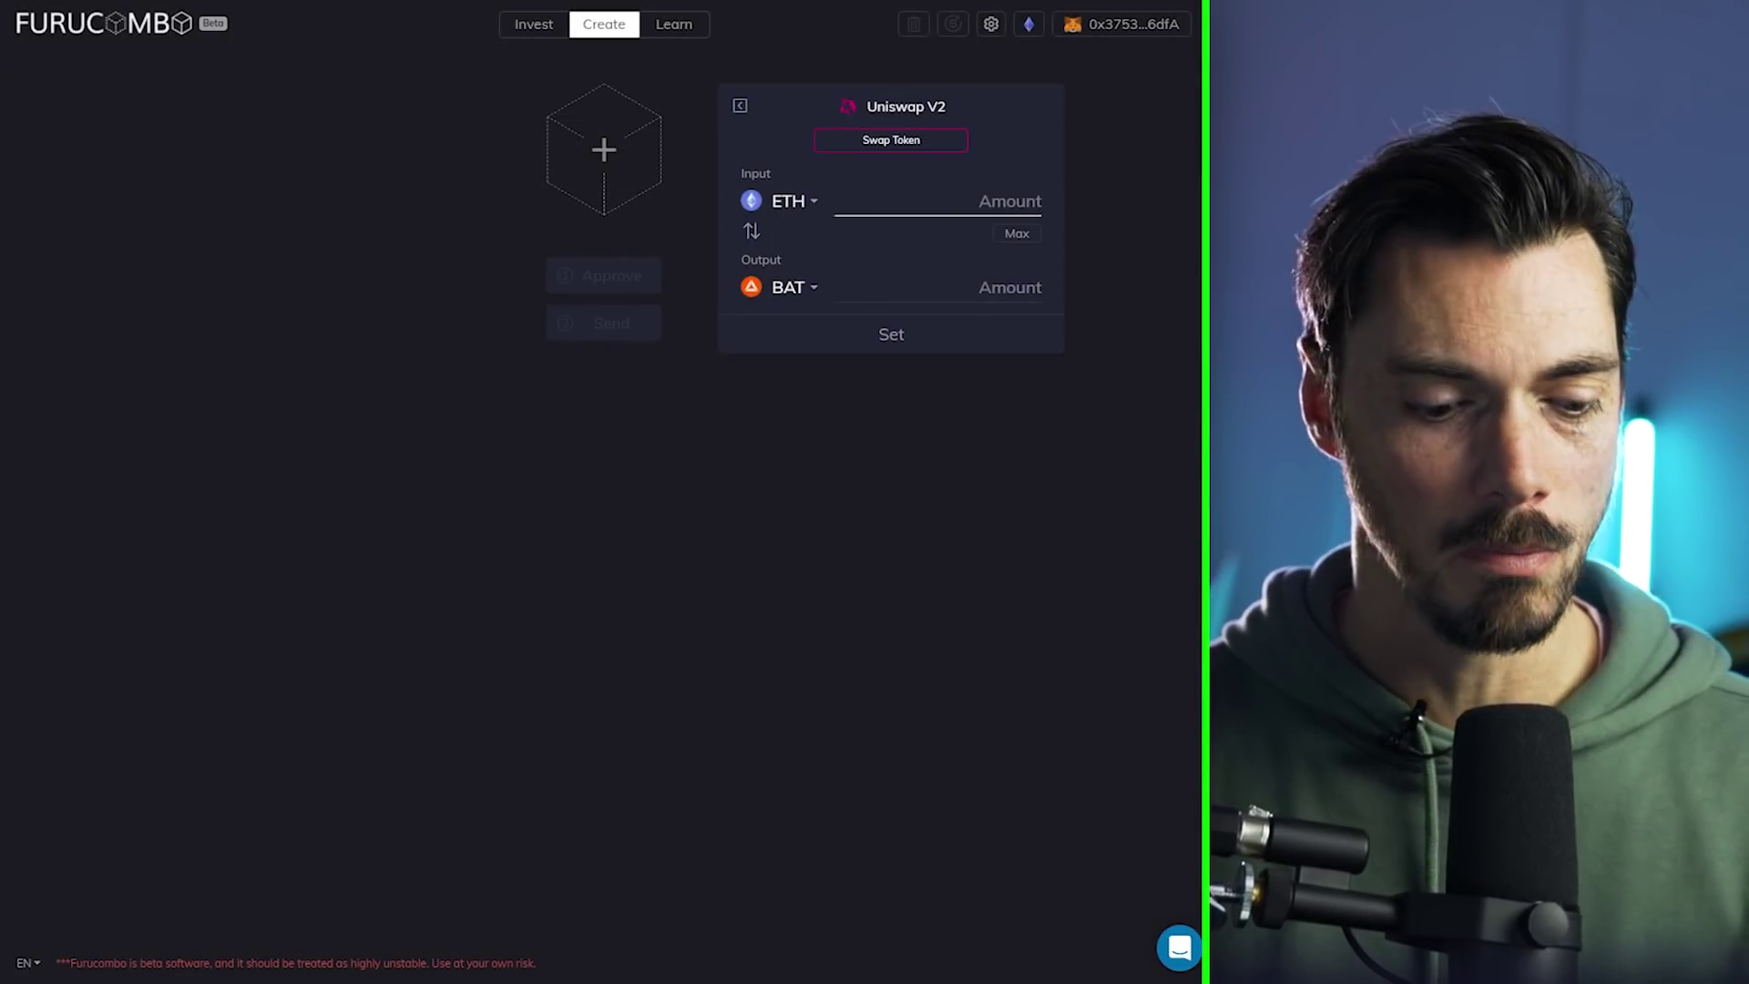
{"action": "type", "text": "1"}
{"action": "left_click", "coordinate": [792, 287]}
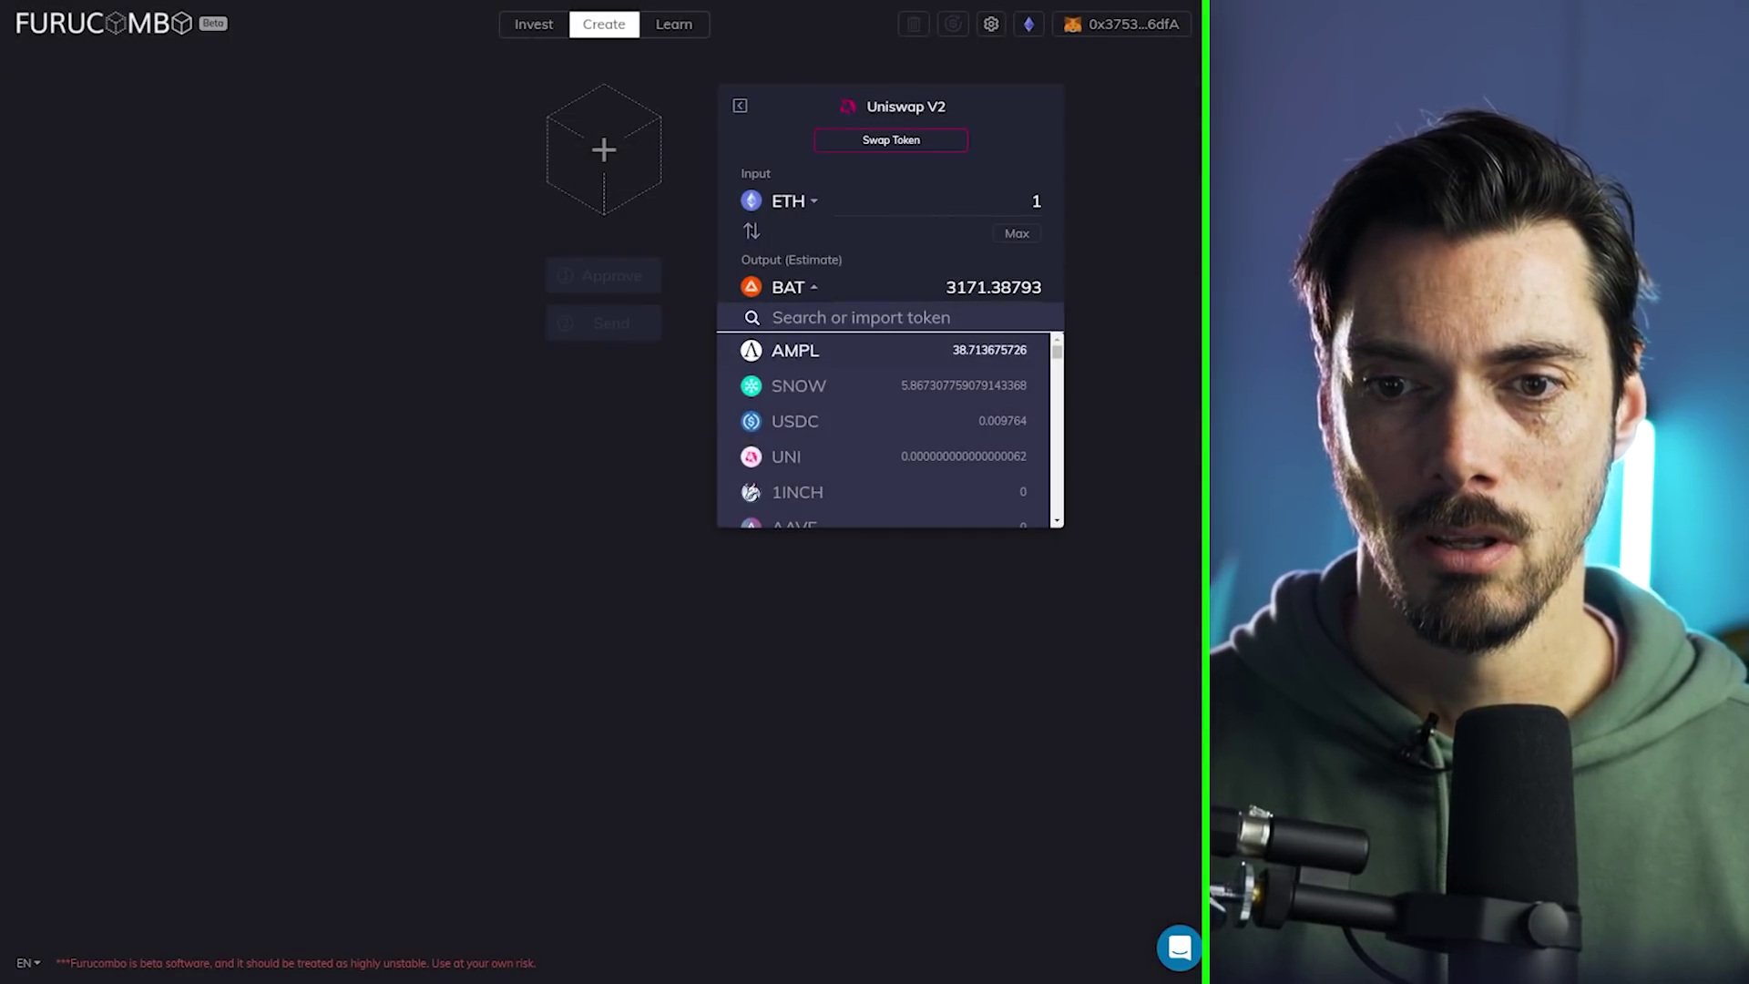
{"action": "left_click", "coordinate": [785, 451]}
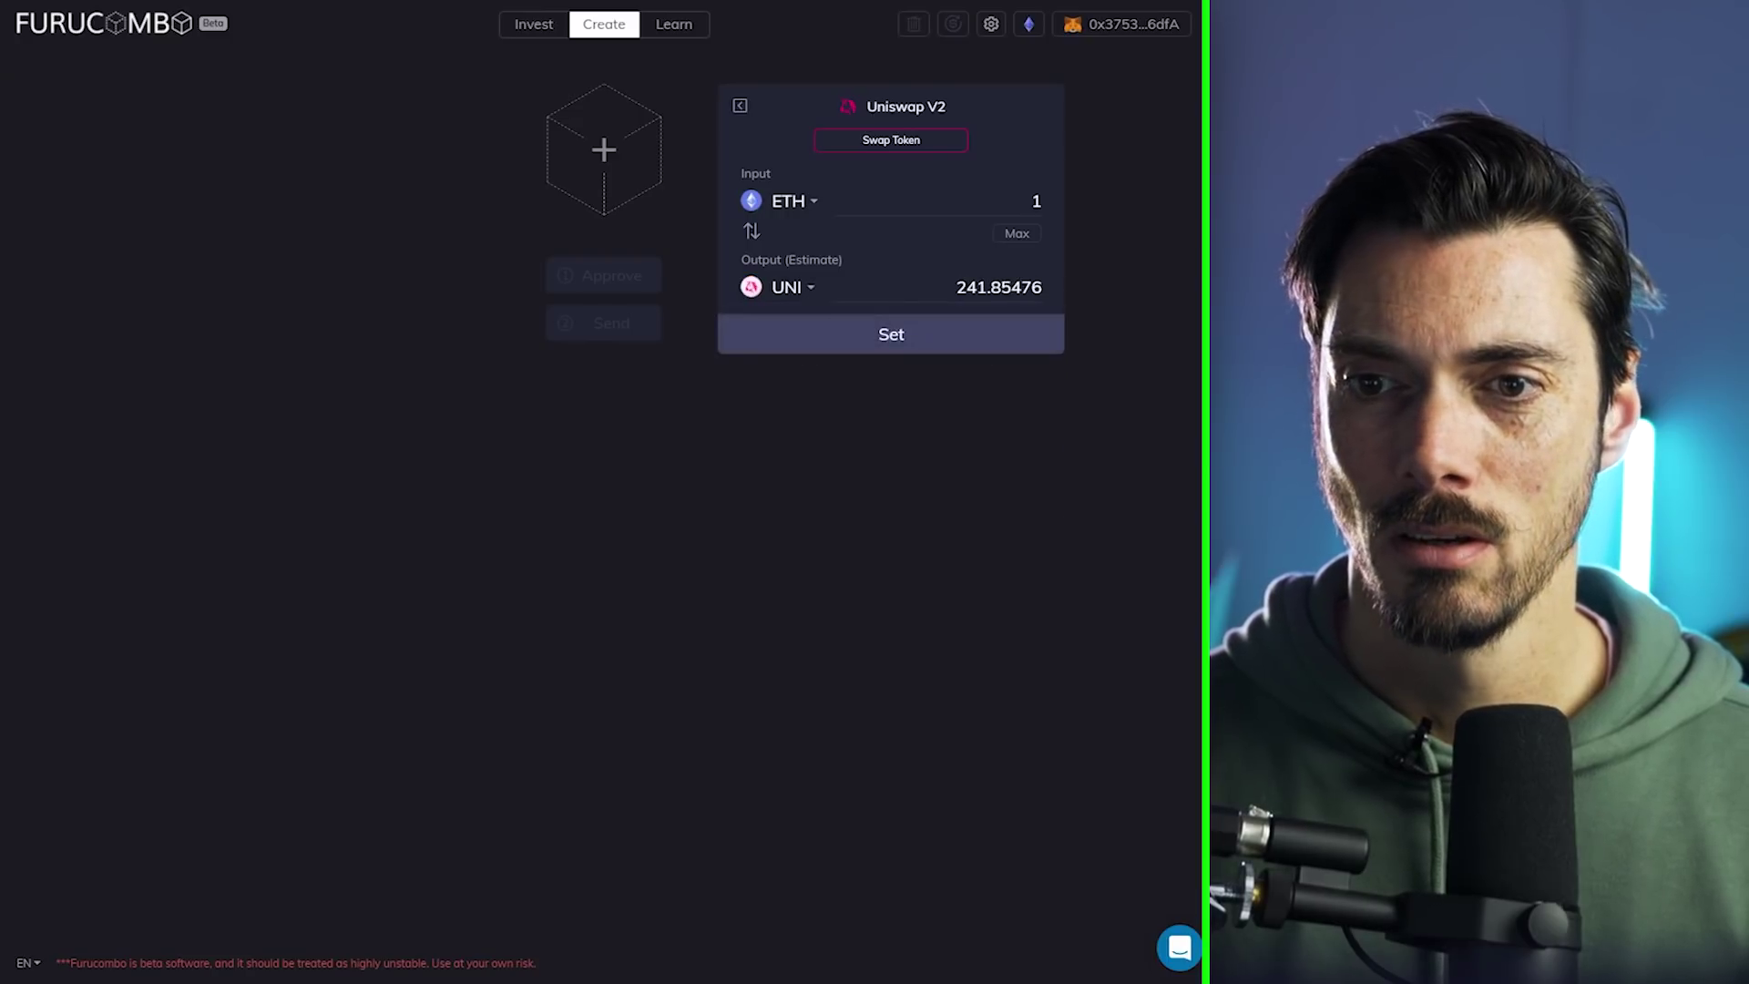
{"action": "left_click", "coordinate": [890, 333]}
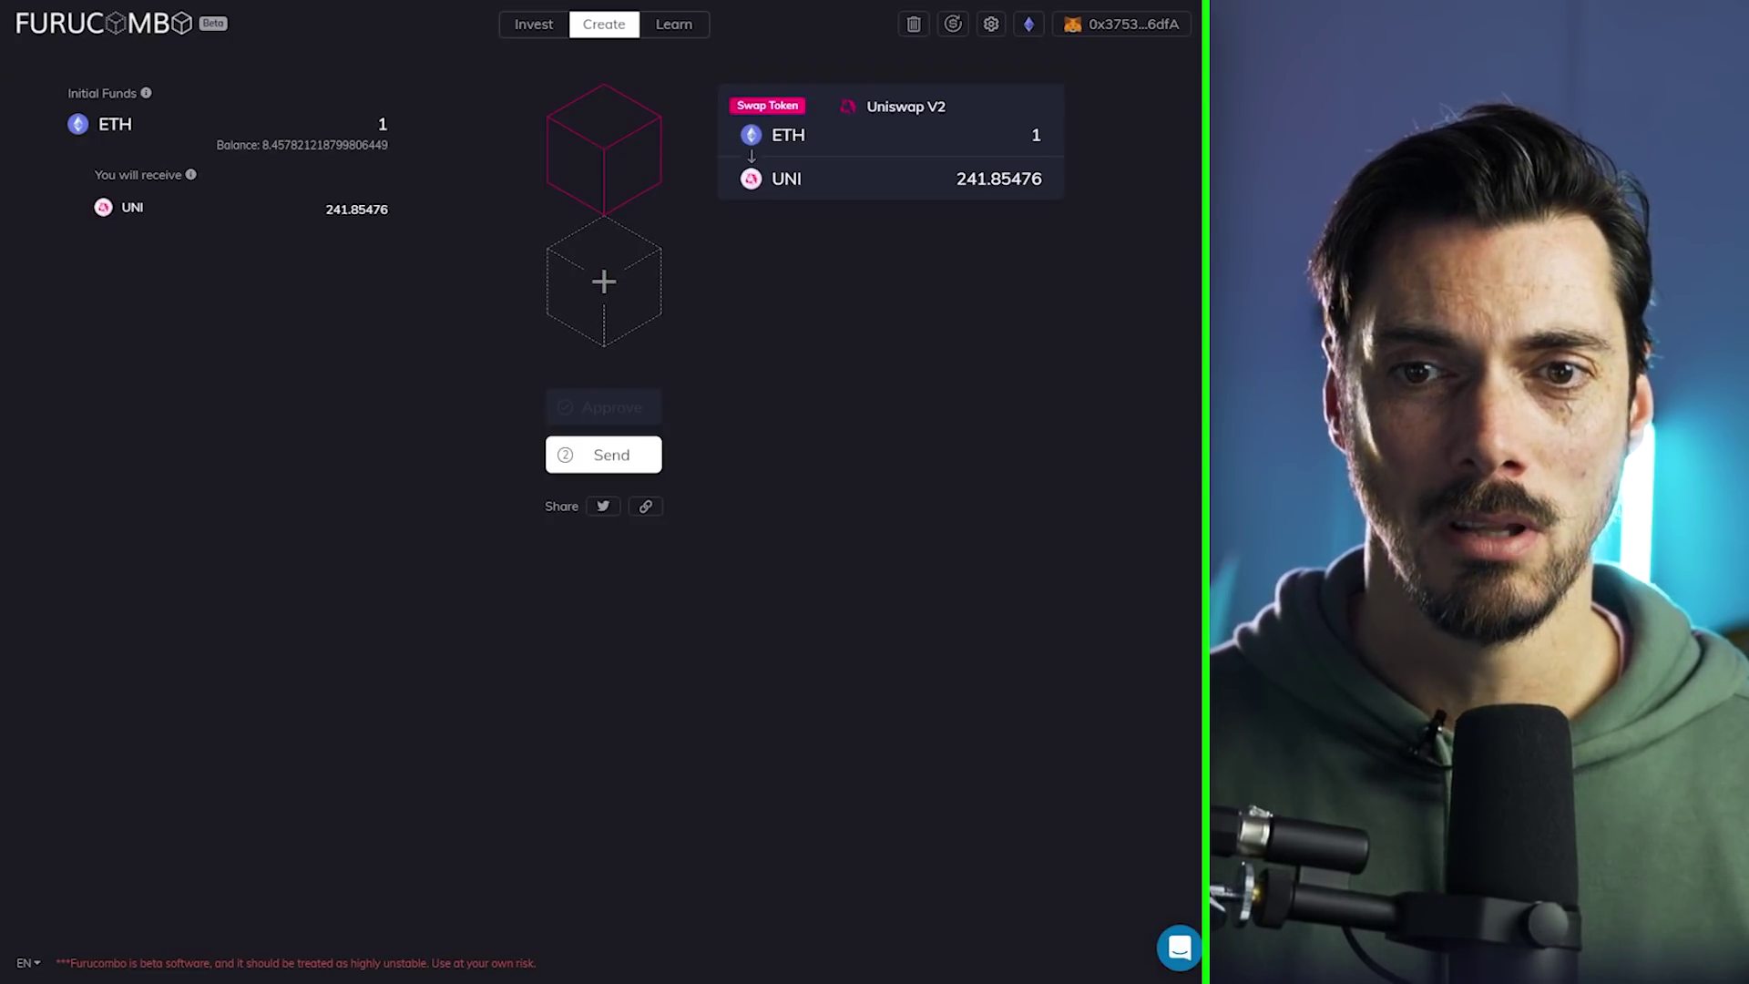
Step: Delete all cubes from the workspace
{"action": "left_click", "coordinate": [913, 24]}
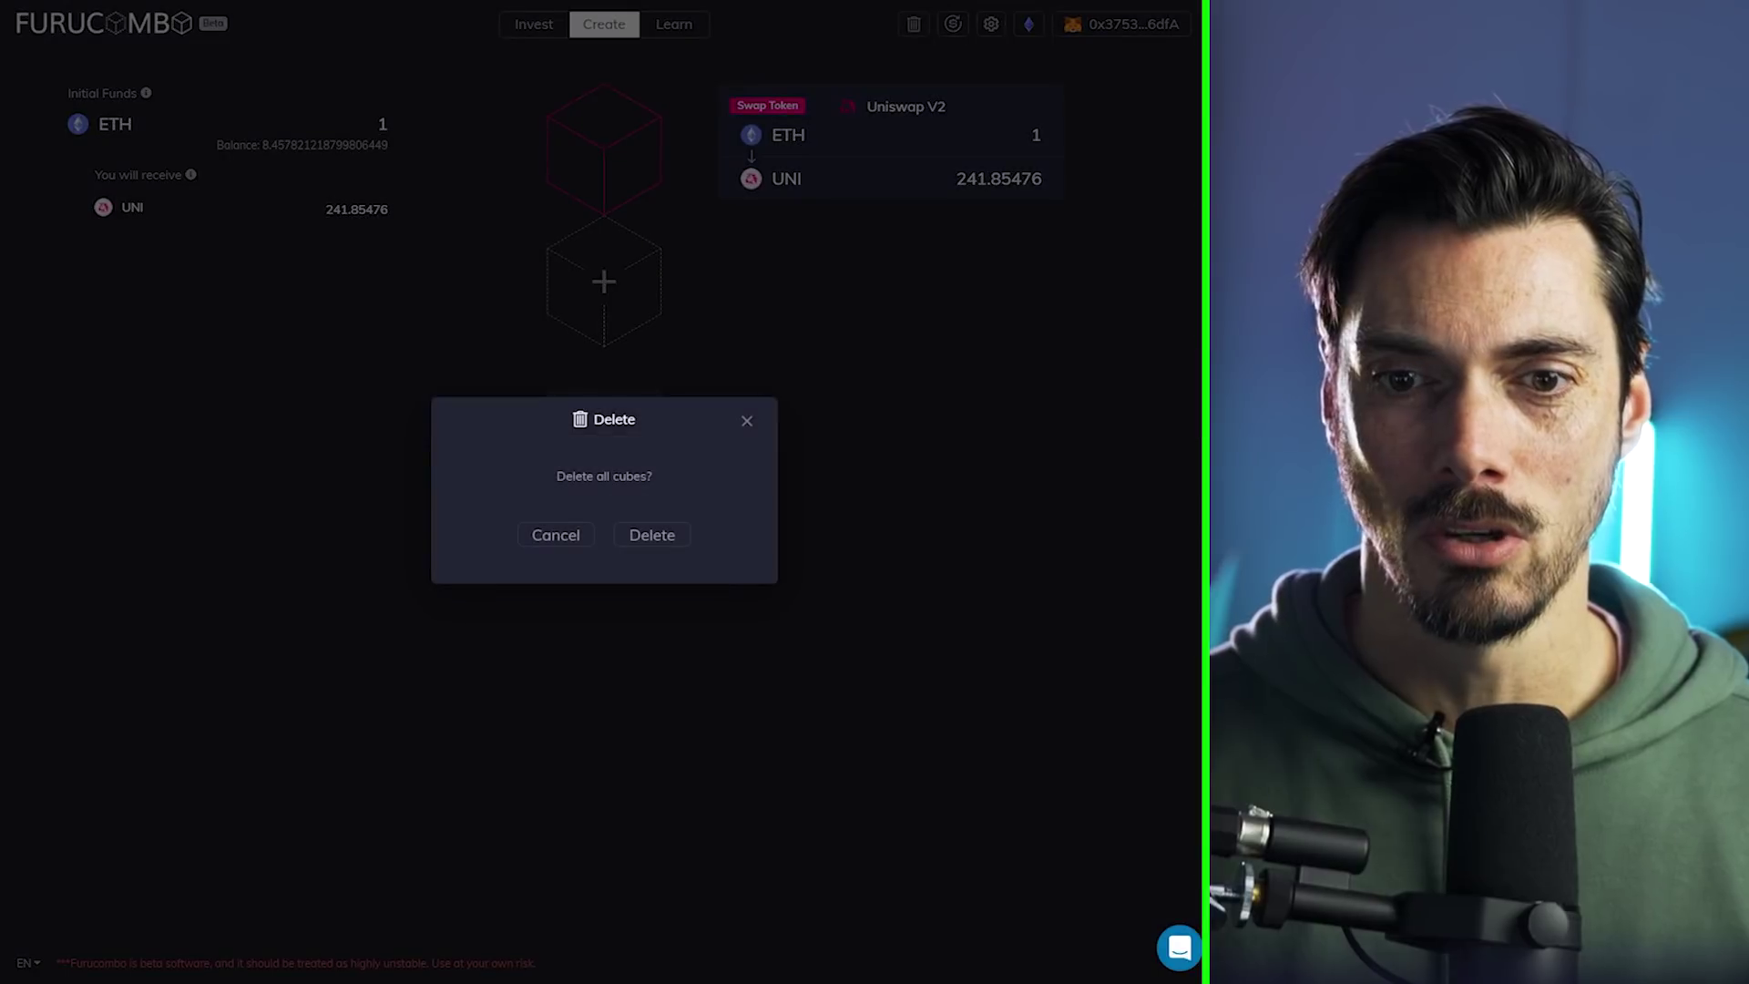
{"action": "left_click", "coordinate": [652, 535]}
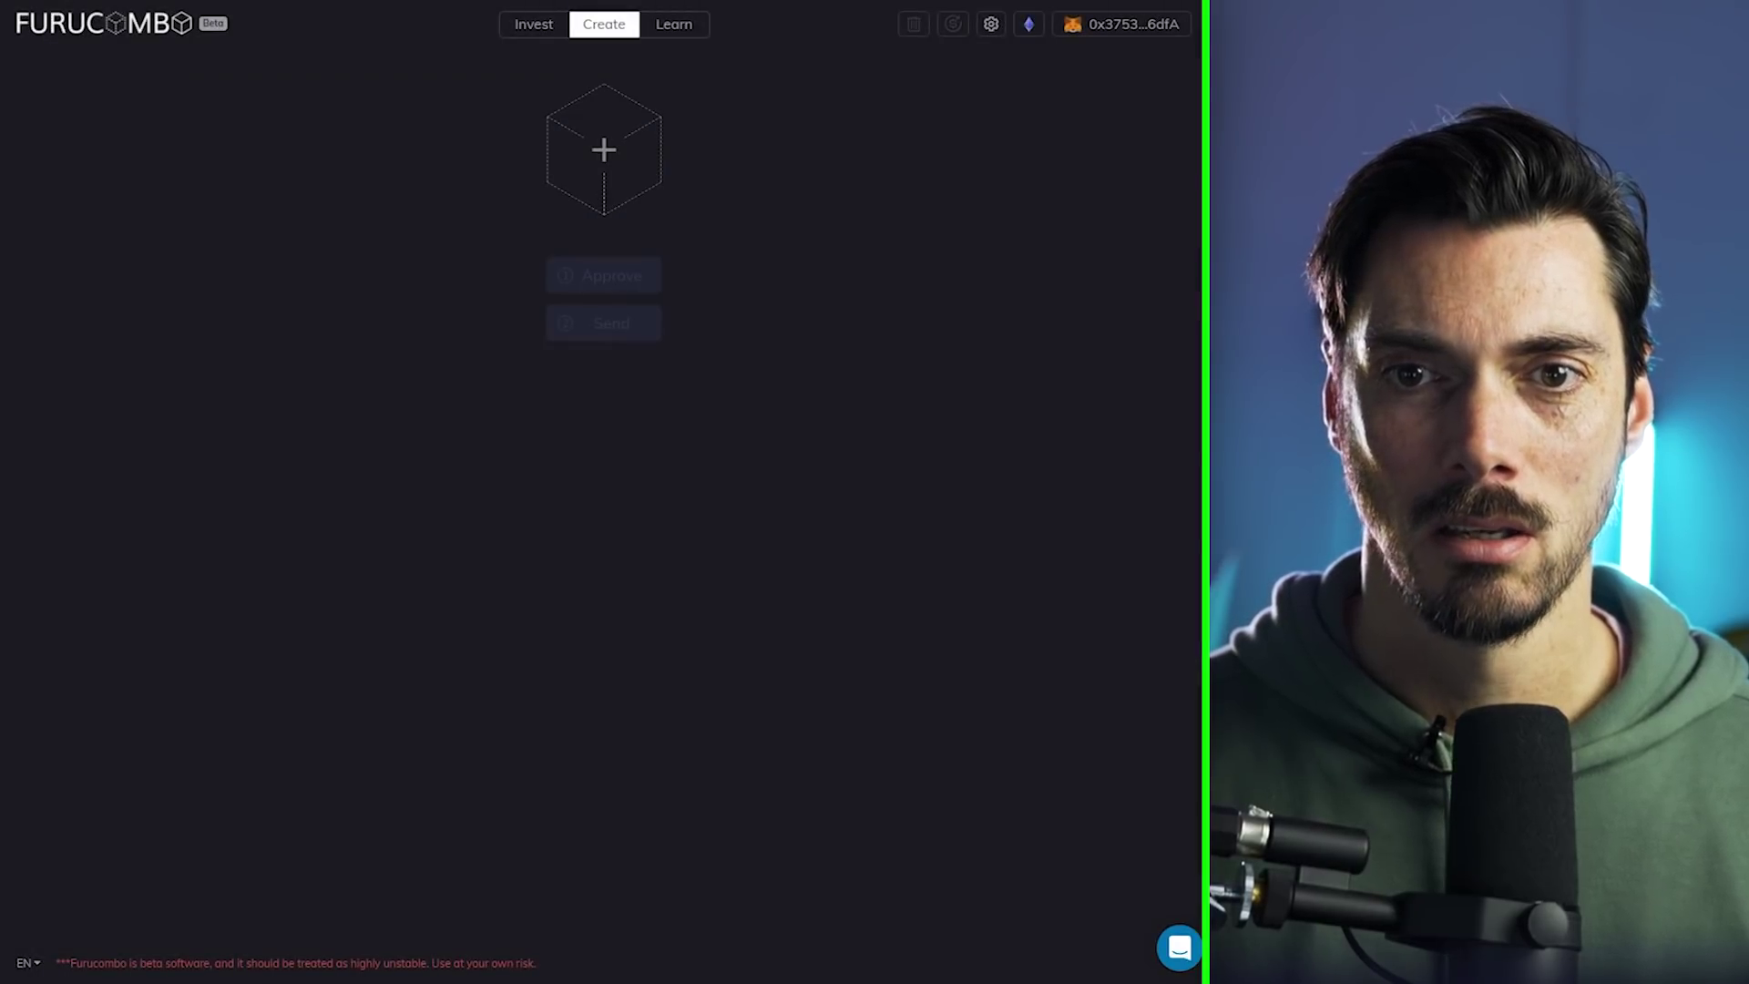
Step: Start a new cube and look through the available protocols and their actions
{"action": "left_click", "coordinate": [604, 149]}
{"action": "scroll", "coordinate": [604, 535], "scroll_direction": "down", "scroll_amount": 4}
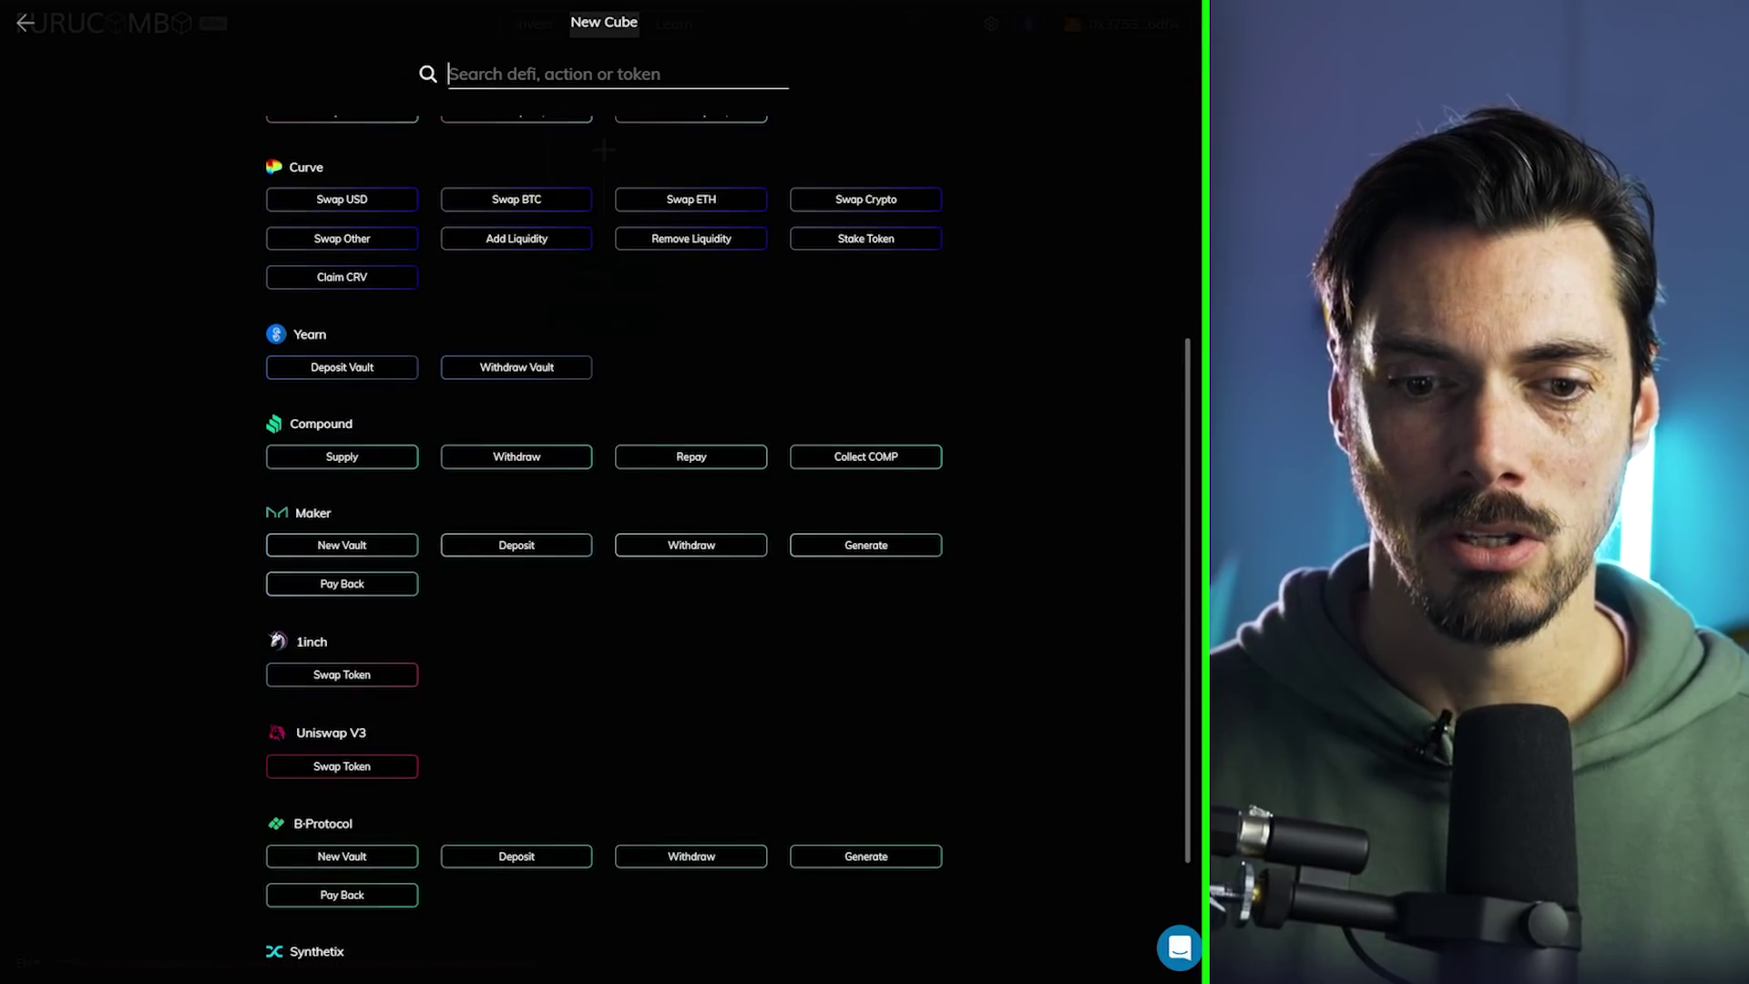
{"action": "scroll", "coordinate": [604, 528], "scroll_direction": "down", "scroll_amount": 3}
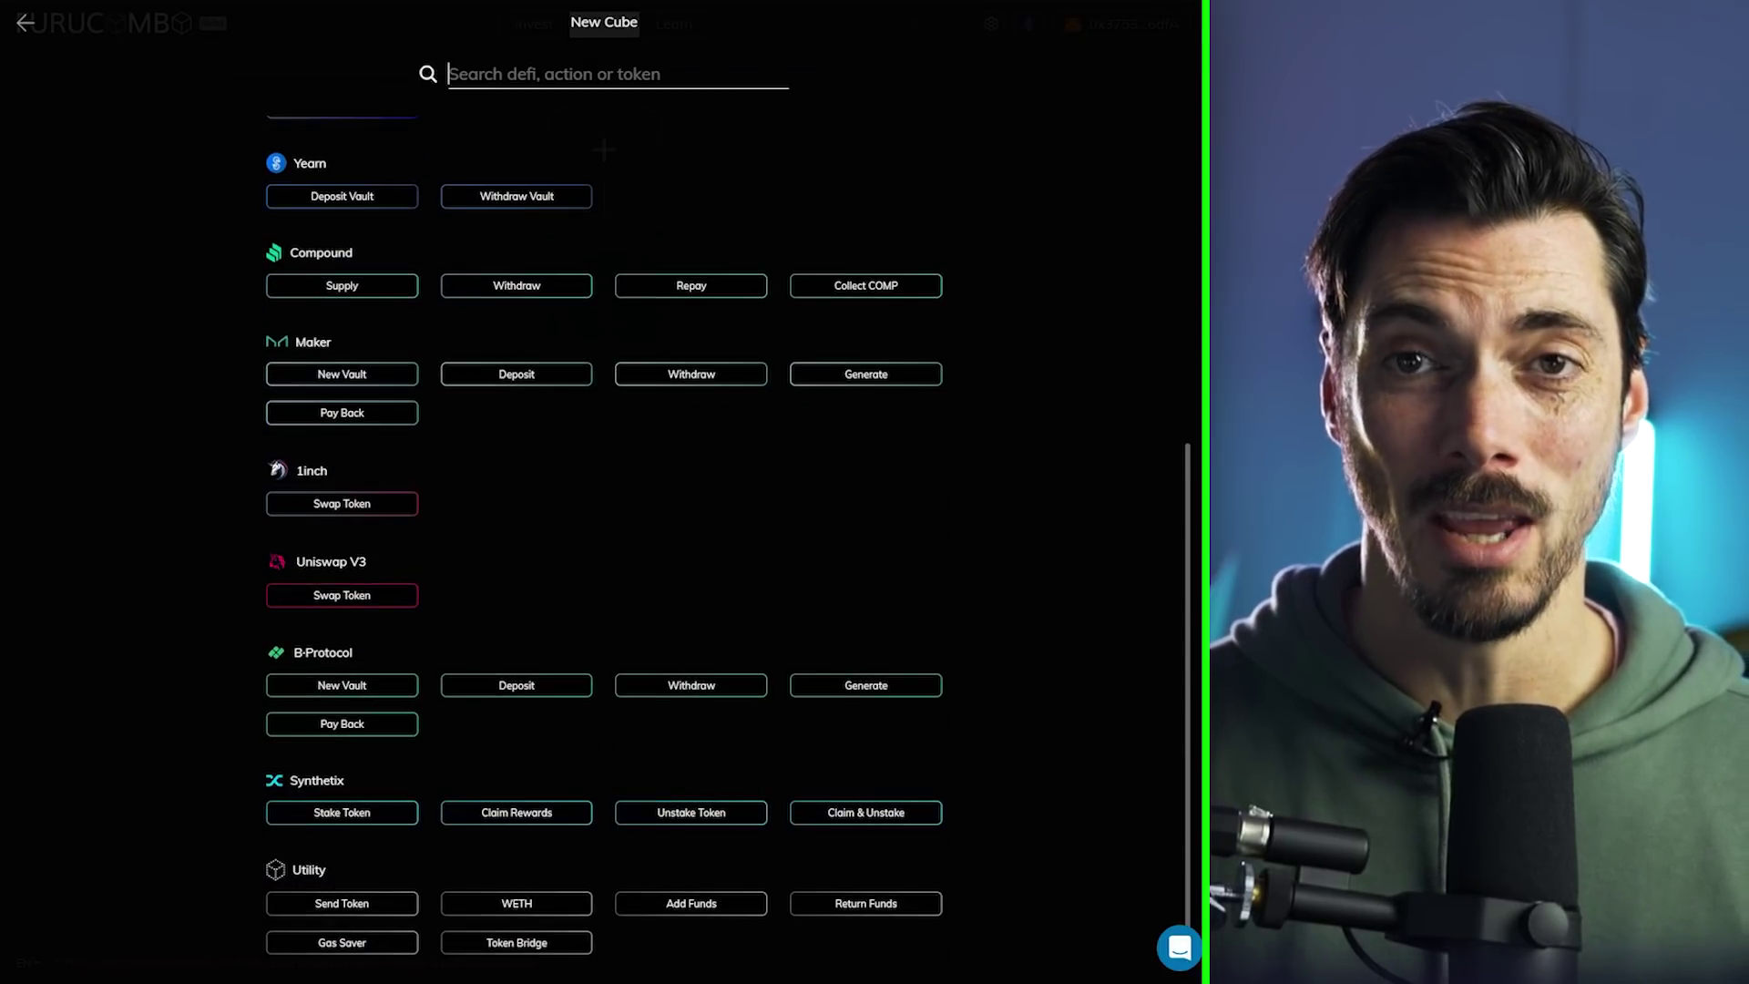
{"action": "scroll", "coordinate": [604, 529], "scroll_direction": "up", "scroll_amount": 6}
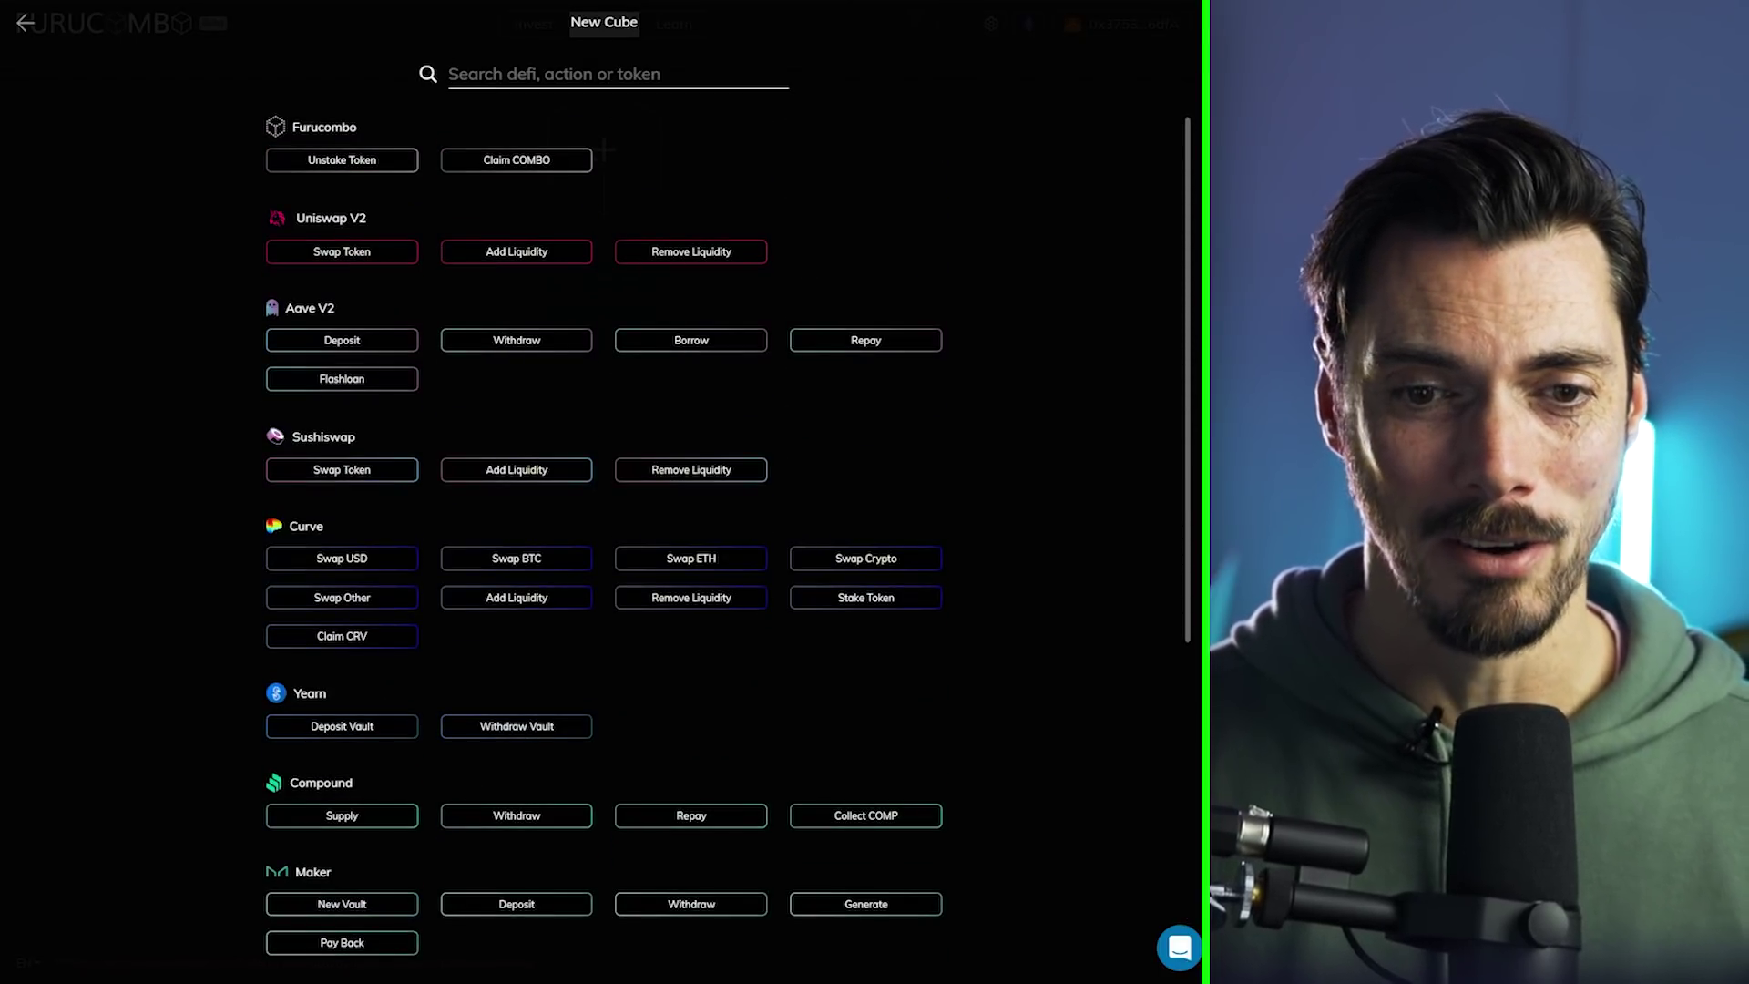
{"action": "scroll", "coordinate": [604, 529], "scroll_direction": "down", "scroll_amount": 6}
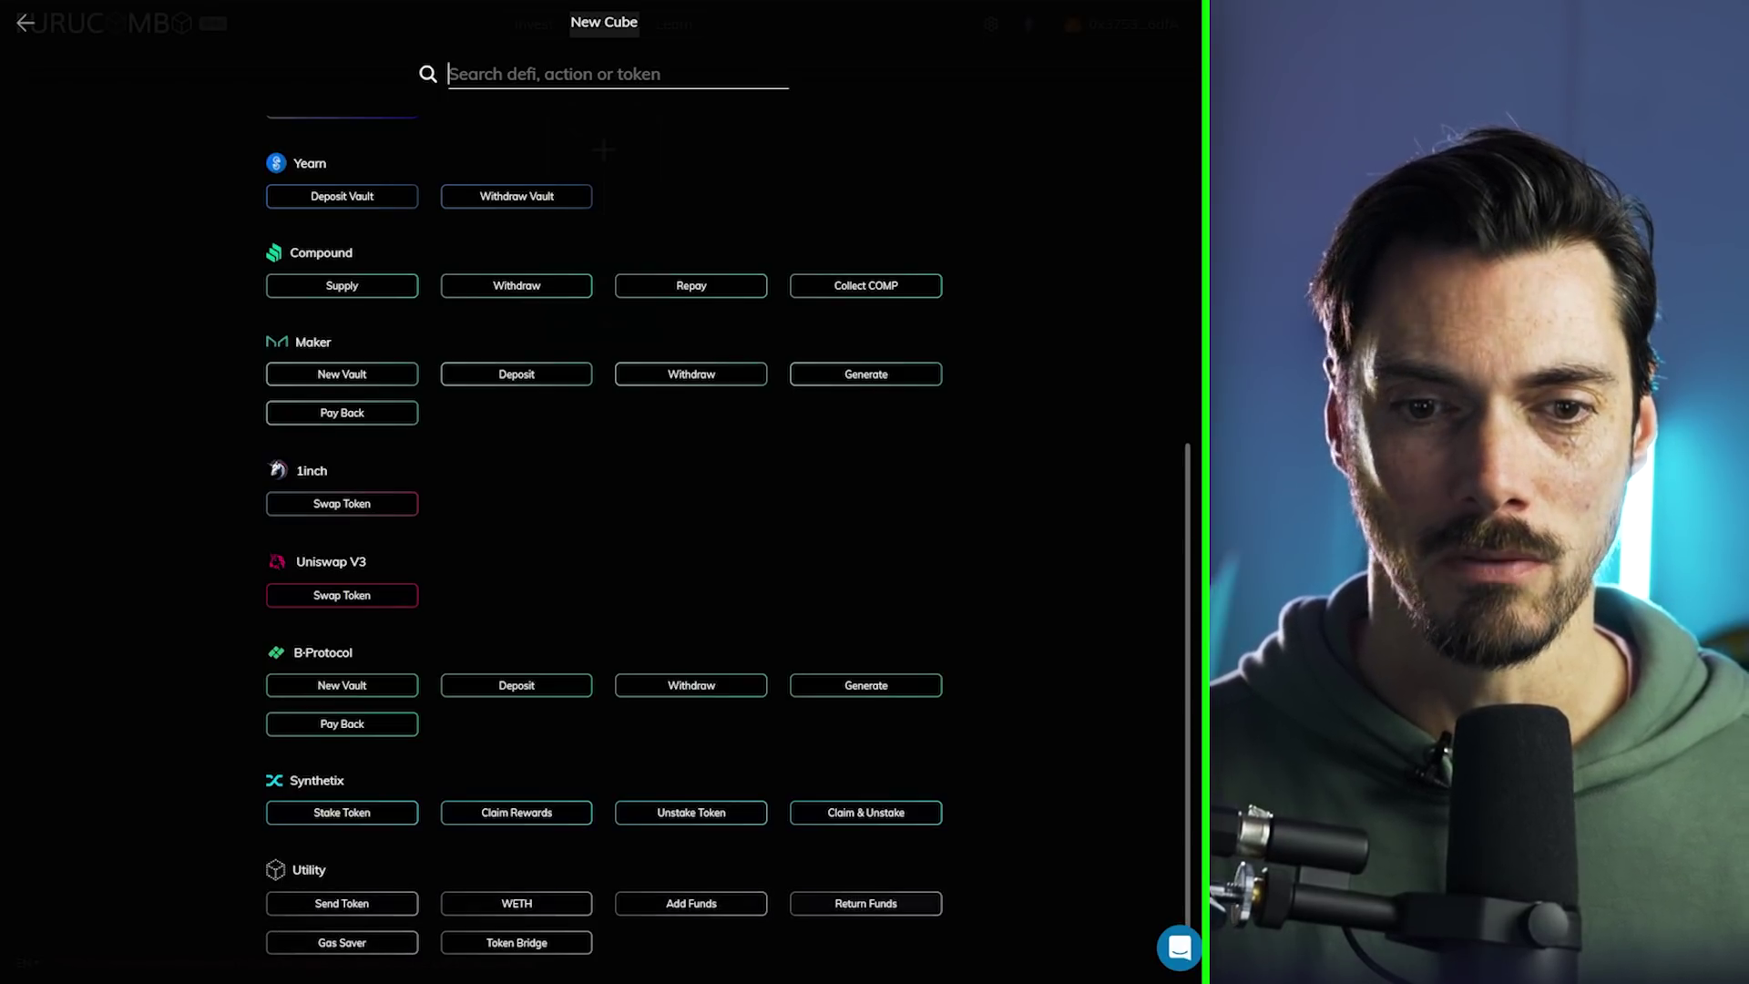
{"action": "scroll", "coordinate": [601, 528], "scroll_direction": "up", "scroll_amount": 2}
{"action": "scroll", "coordinate": [601, 528], "scroll_direction": "up", "scroll_amount": 4}
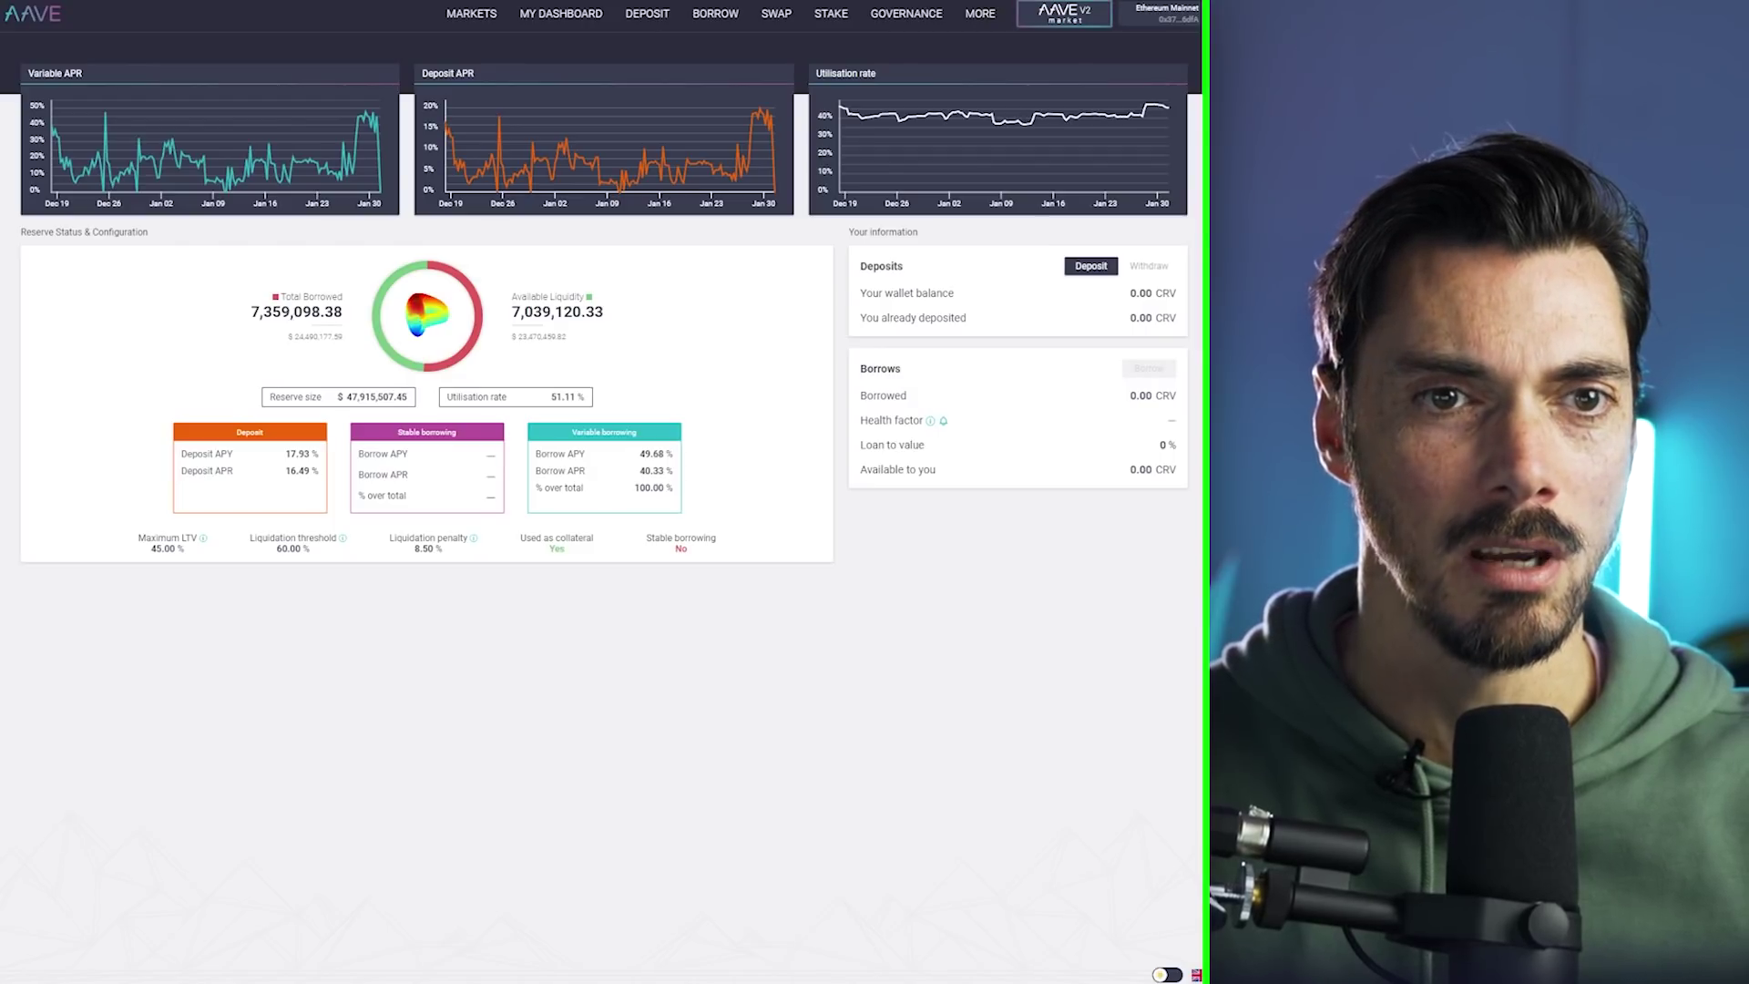
Step: Go back from the CRV reserve page to Aave's markets overview and look through the listed assets
{"action": "key", "text": "alt+Left"}
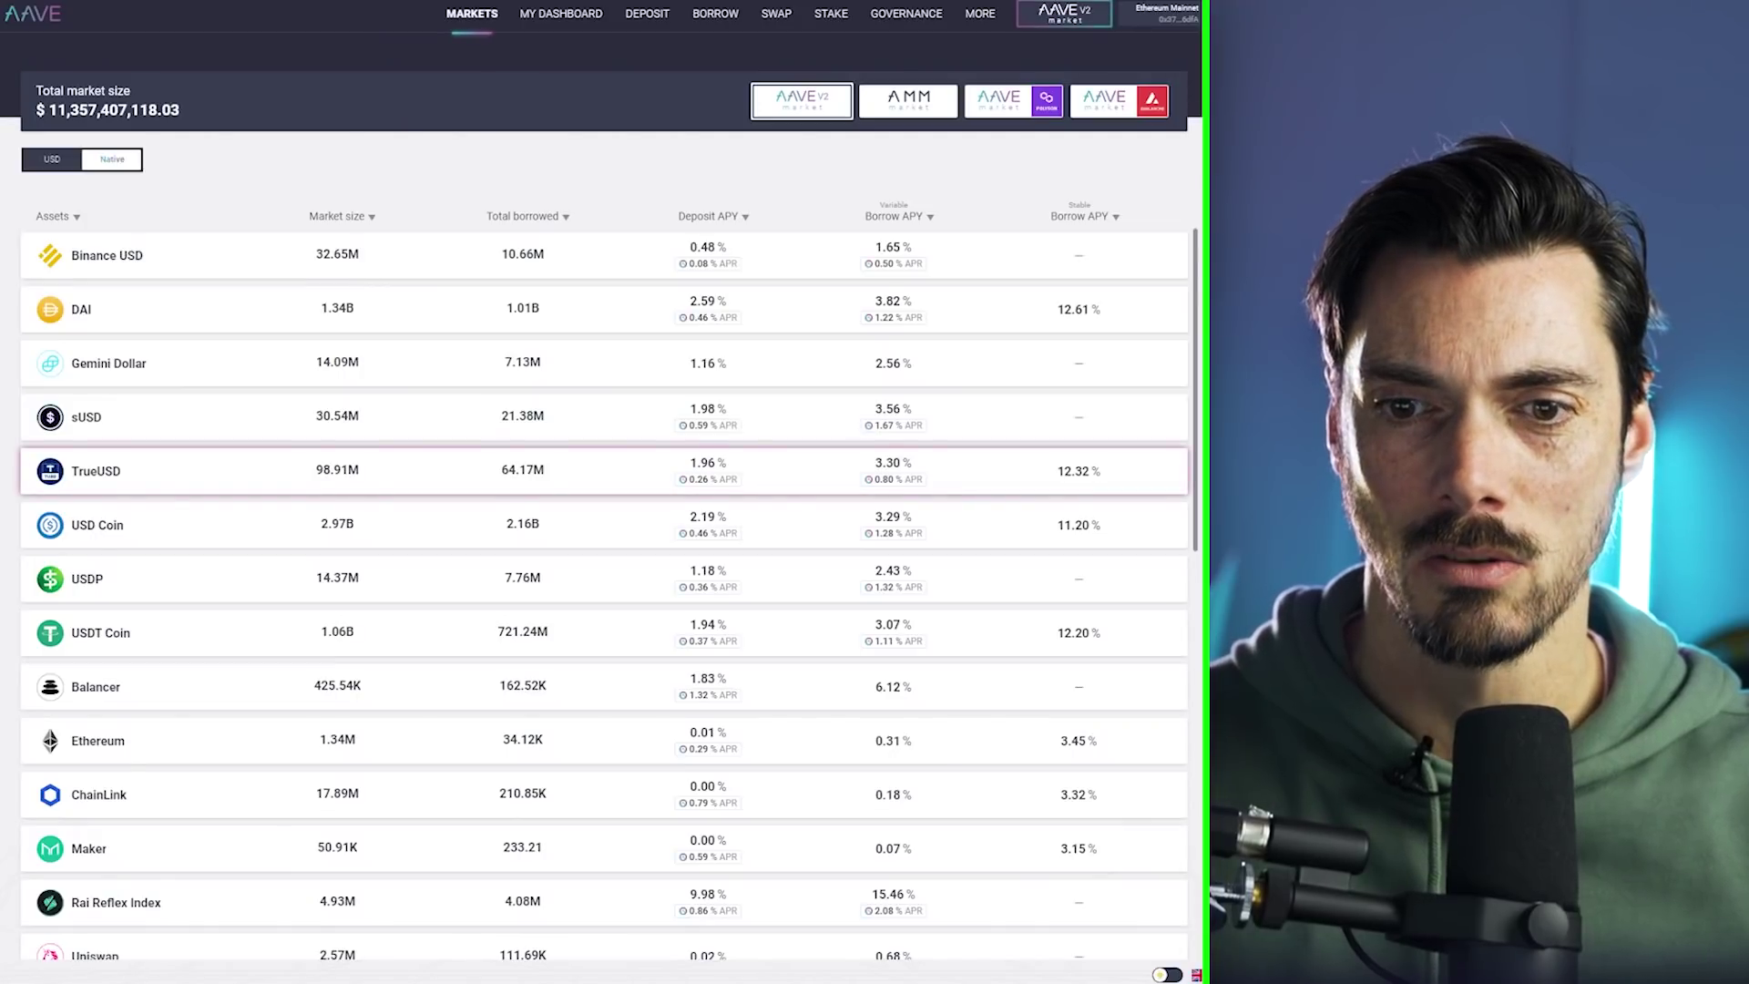
{"action": "scroll", "coordinate": [602, 467], "scroll_direction": "down", "scroll_amount": 10}
{"action": "scroll", "coordinate": [601, 451], "scroll_direction": "down", "scroll_amount": 3}
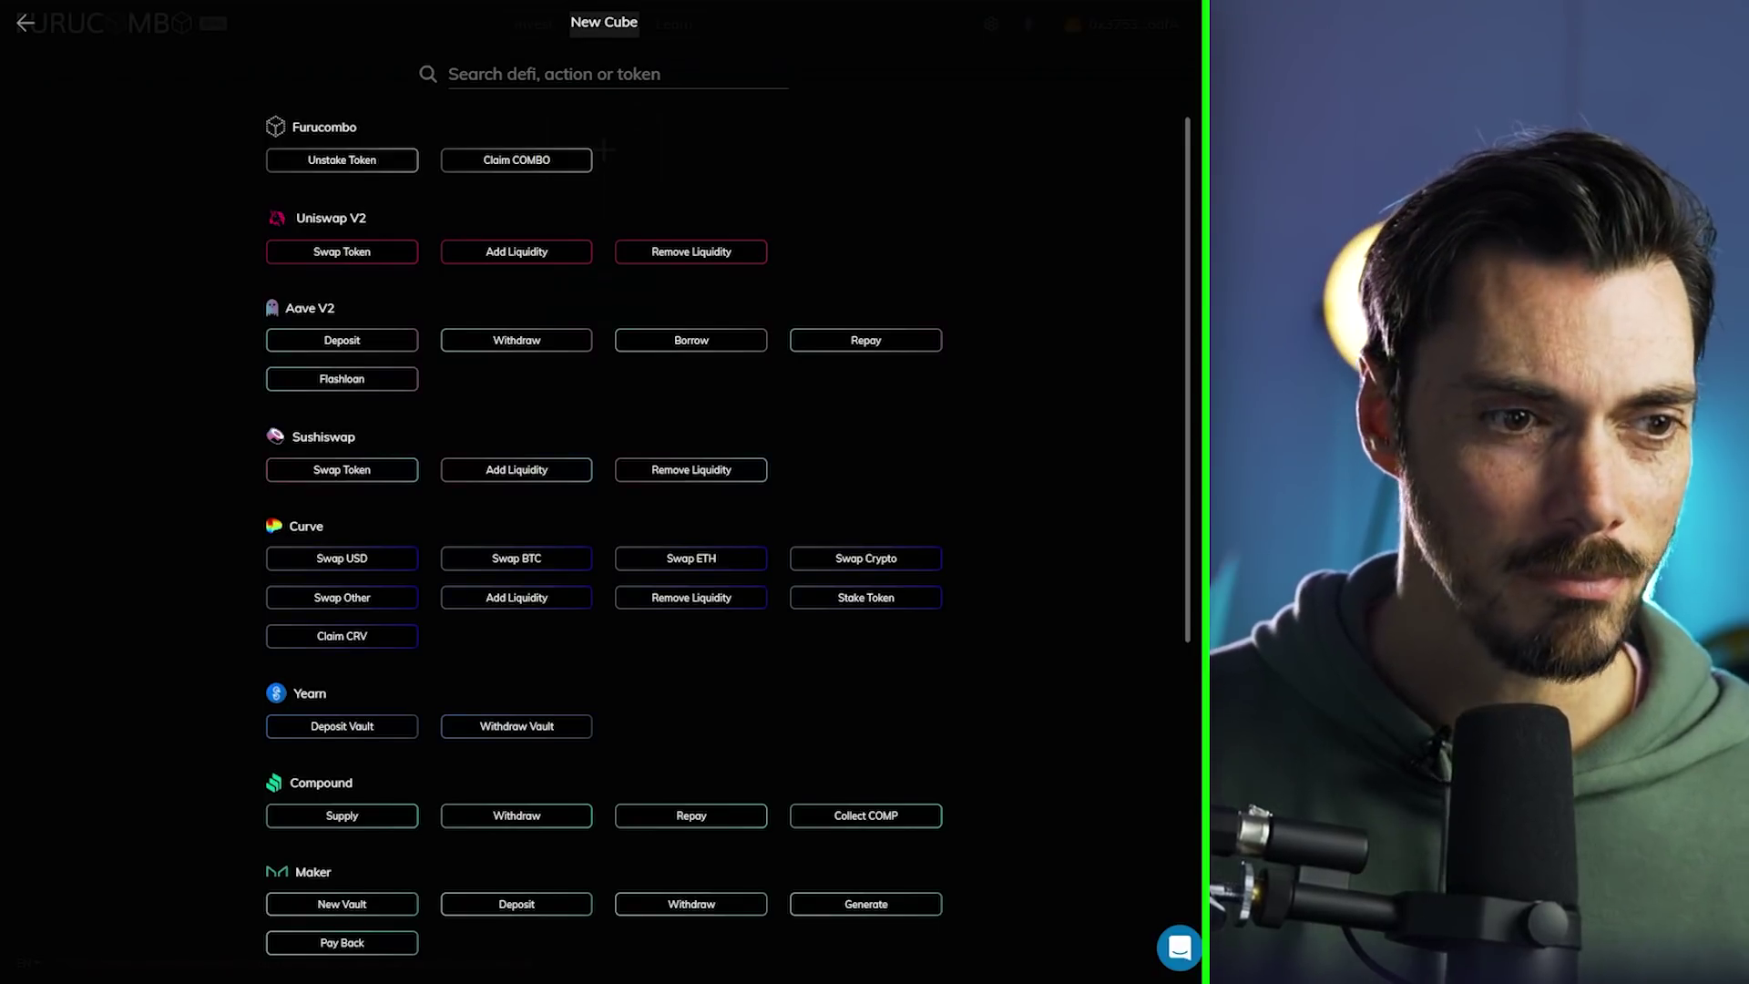
Step: Add a Uniswap V2 Swap Token cube that swaps 1 ETH for CRV
{"action": "left_click", "coordinate": [342, 251]}
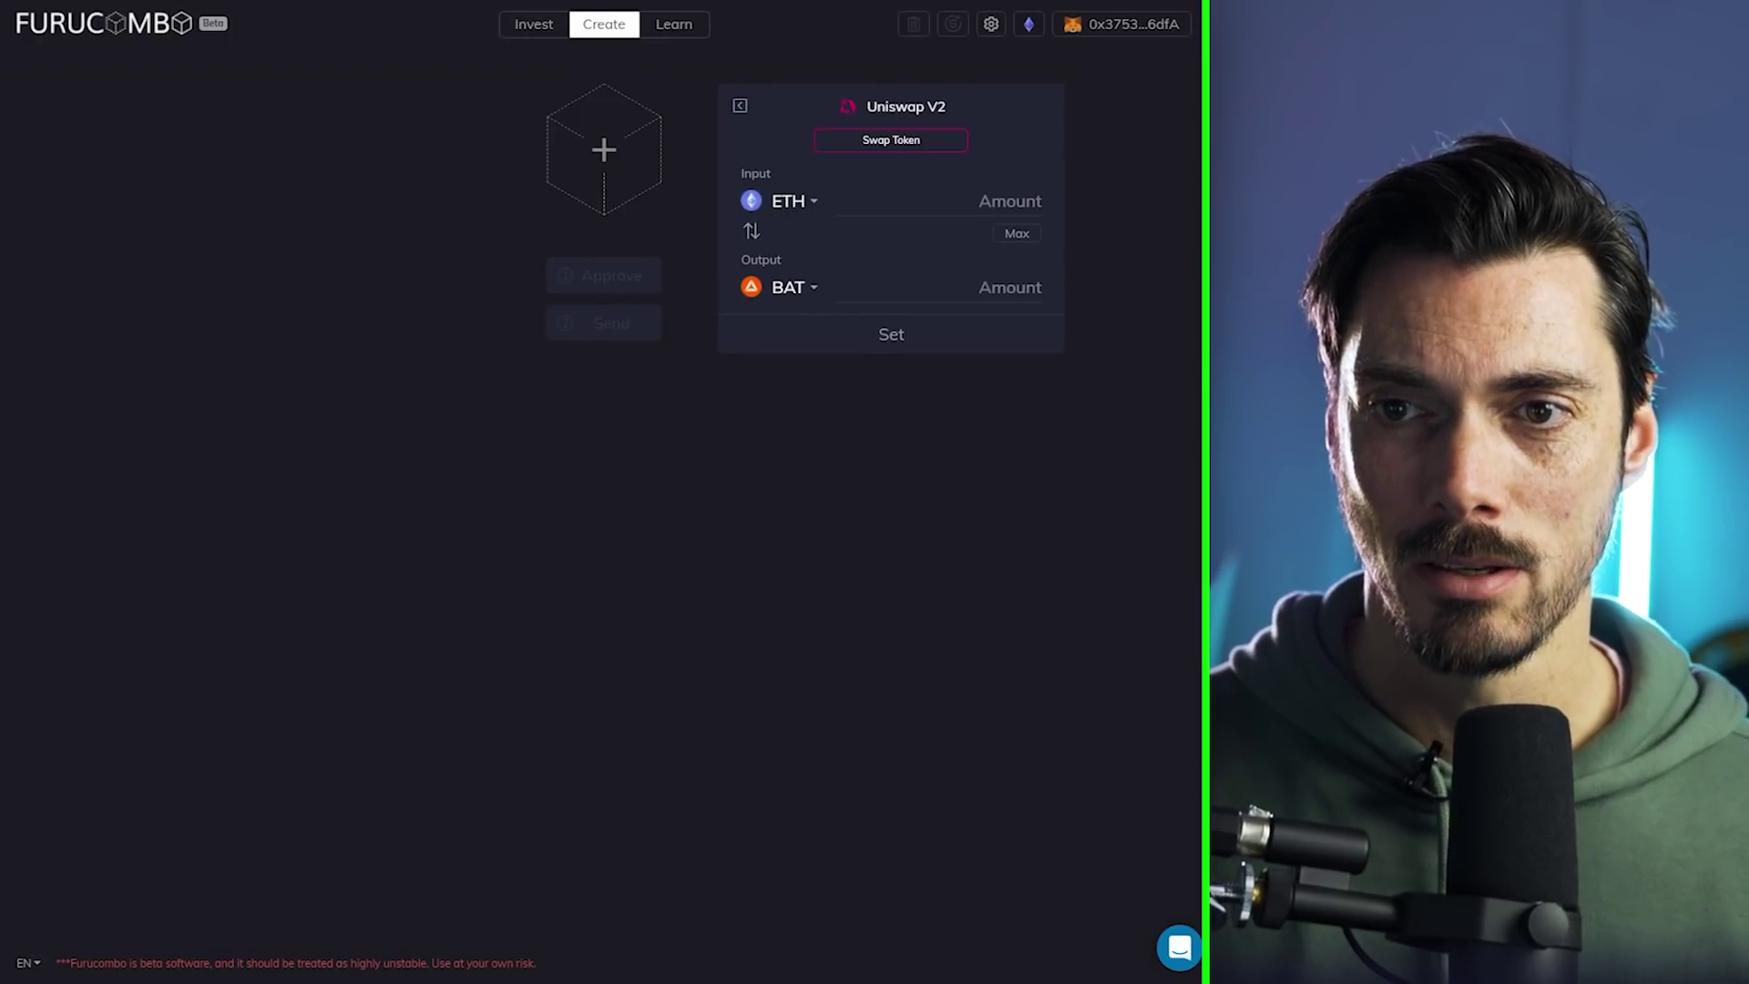
{"action": "left_click", "coordinate": [937, 201]}
{"action": "type", "text": "1"}
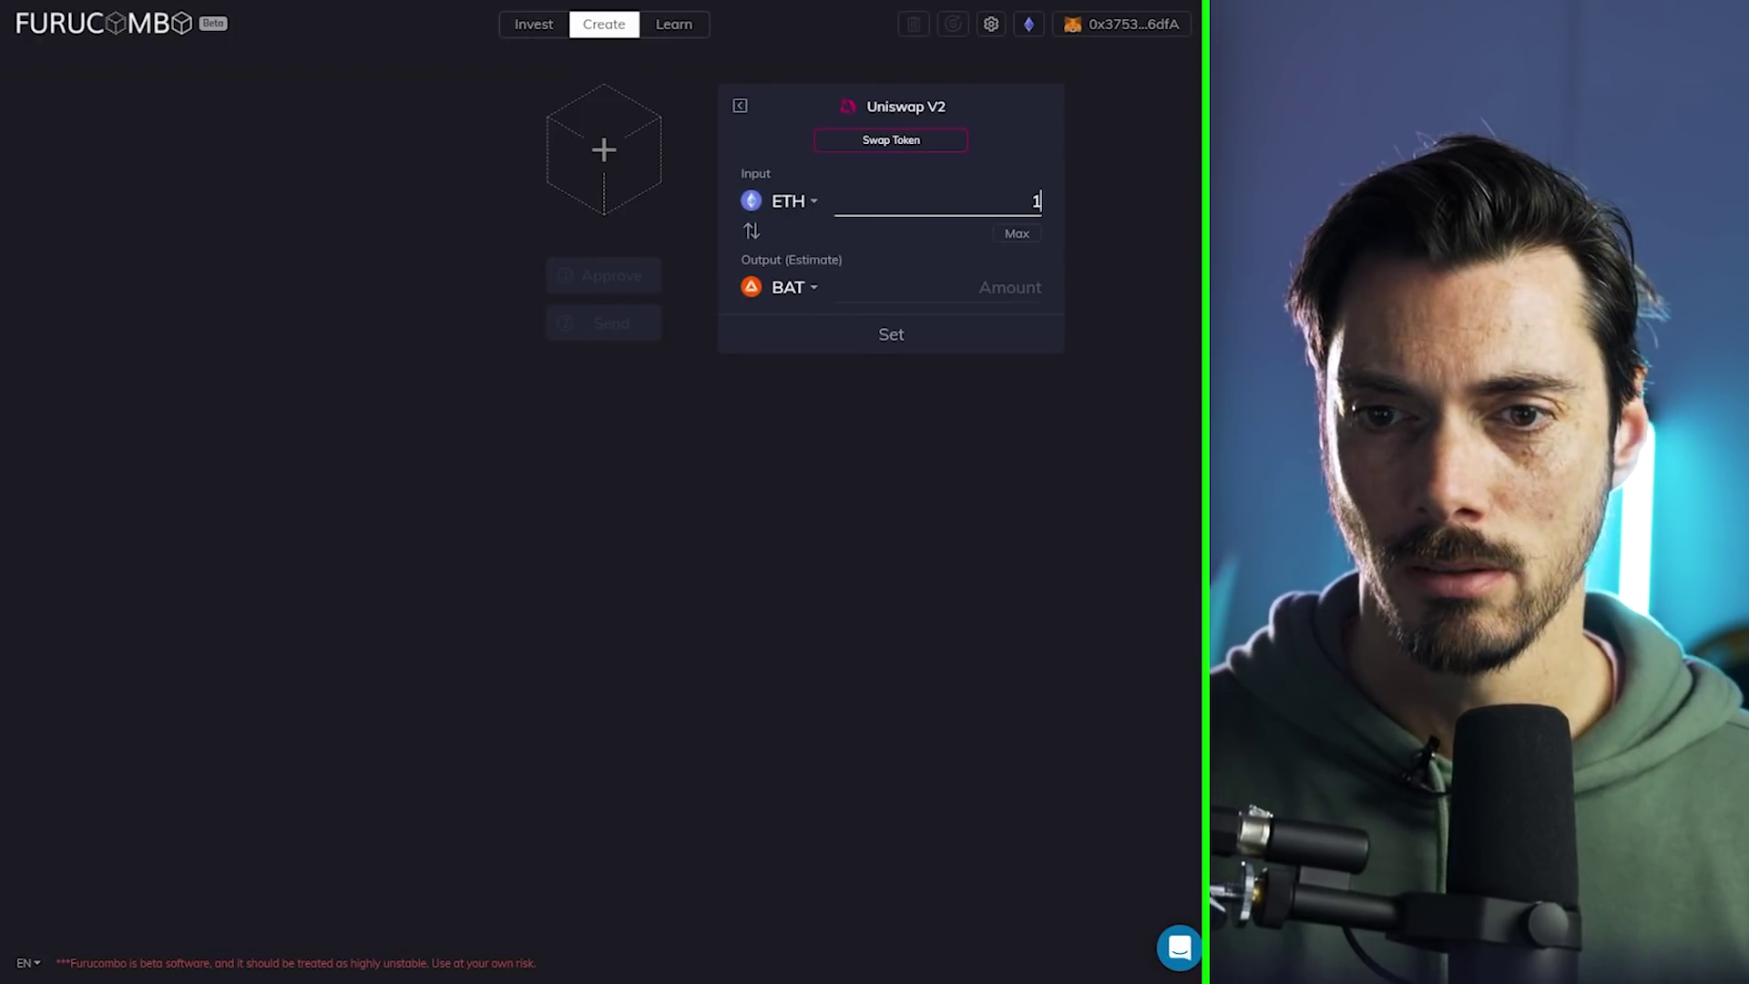
{"action": "left_click", "coordinate": [792, 287]}
{"action": "type", "text": "crvb"}
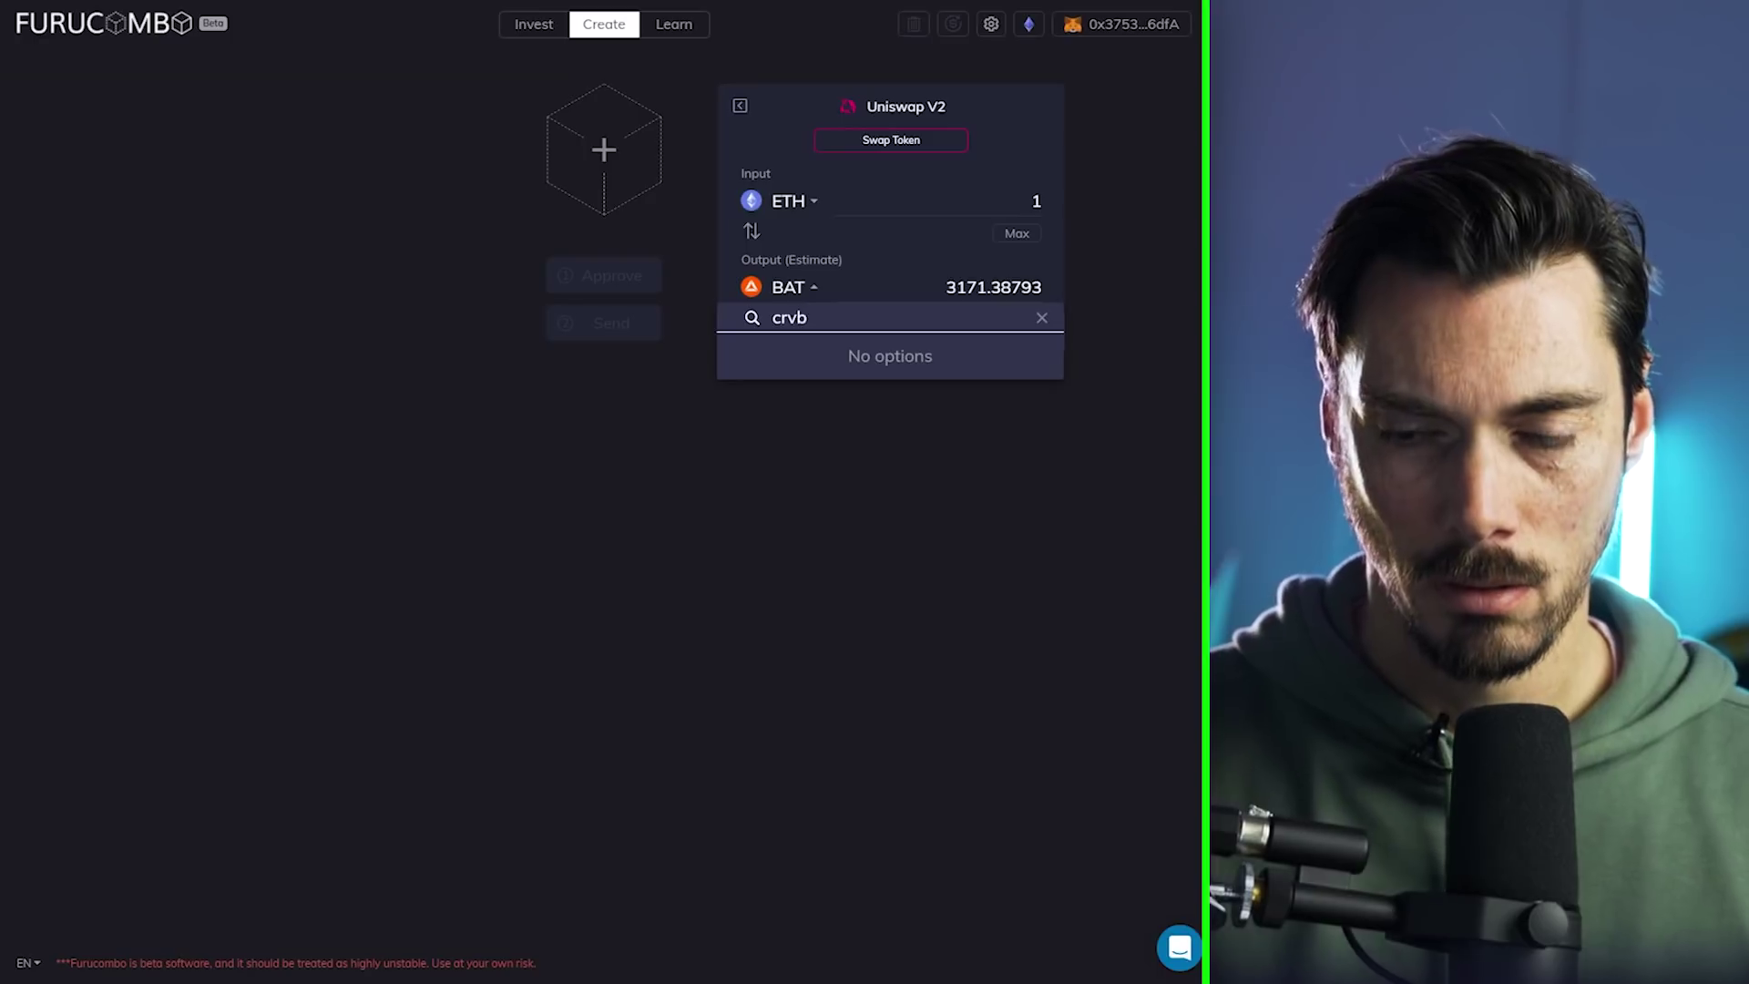
{"action": "key", "text": "BackSpace"}
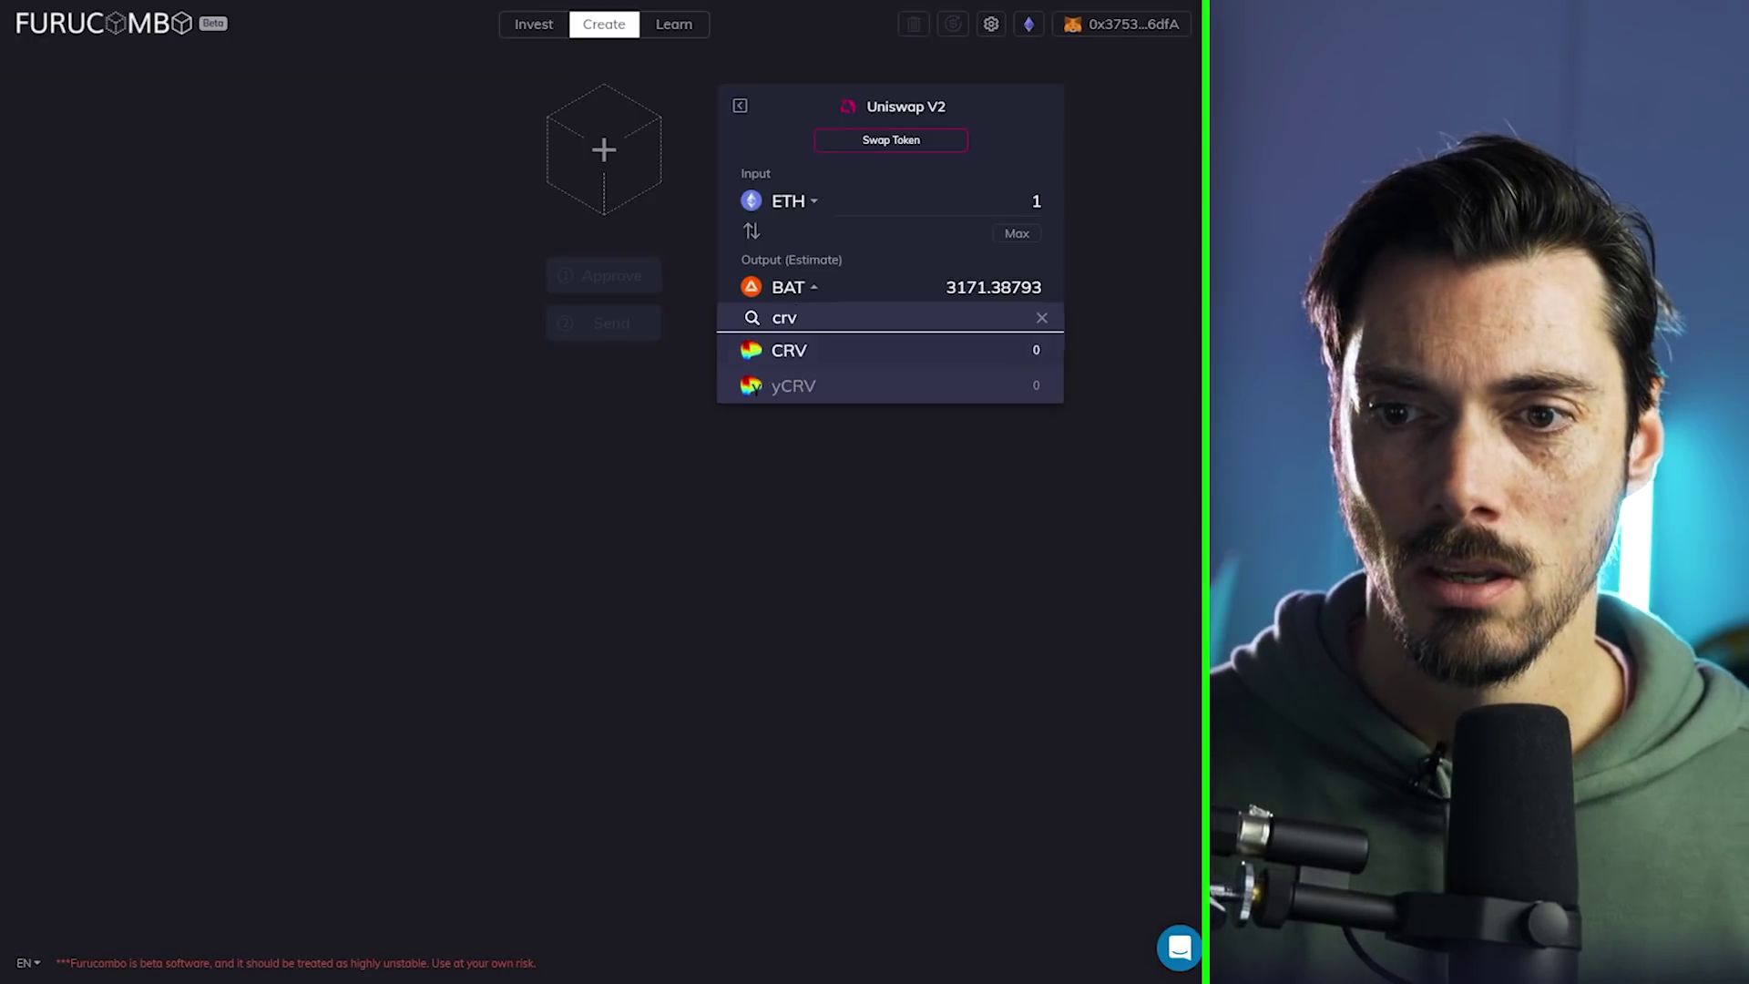
{"action": "key", "text": "Return"}
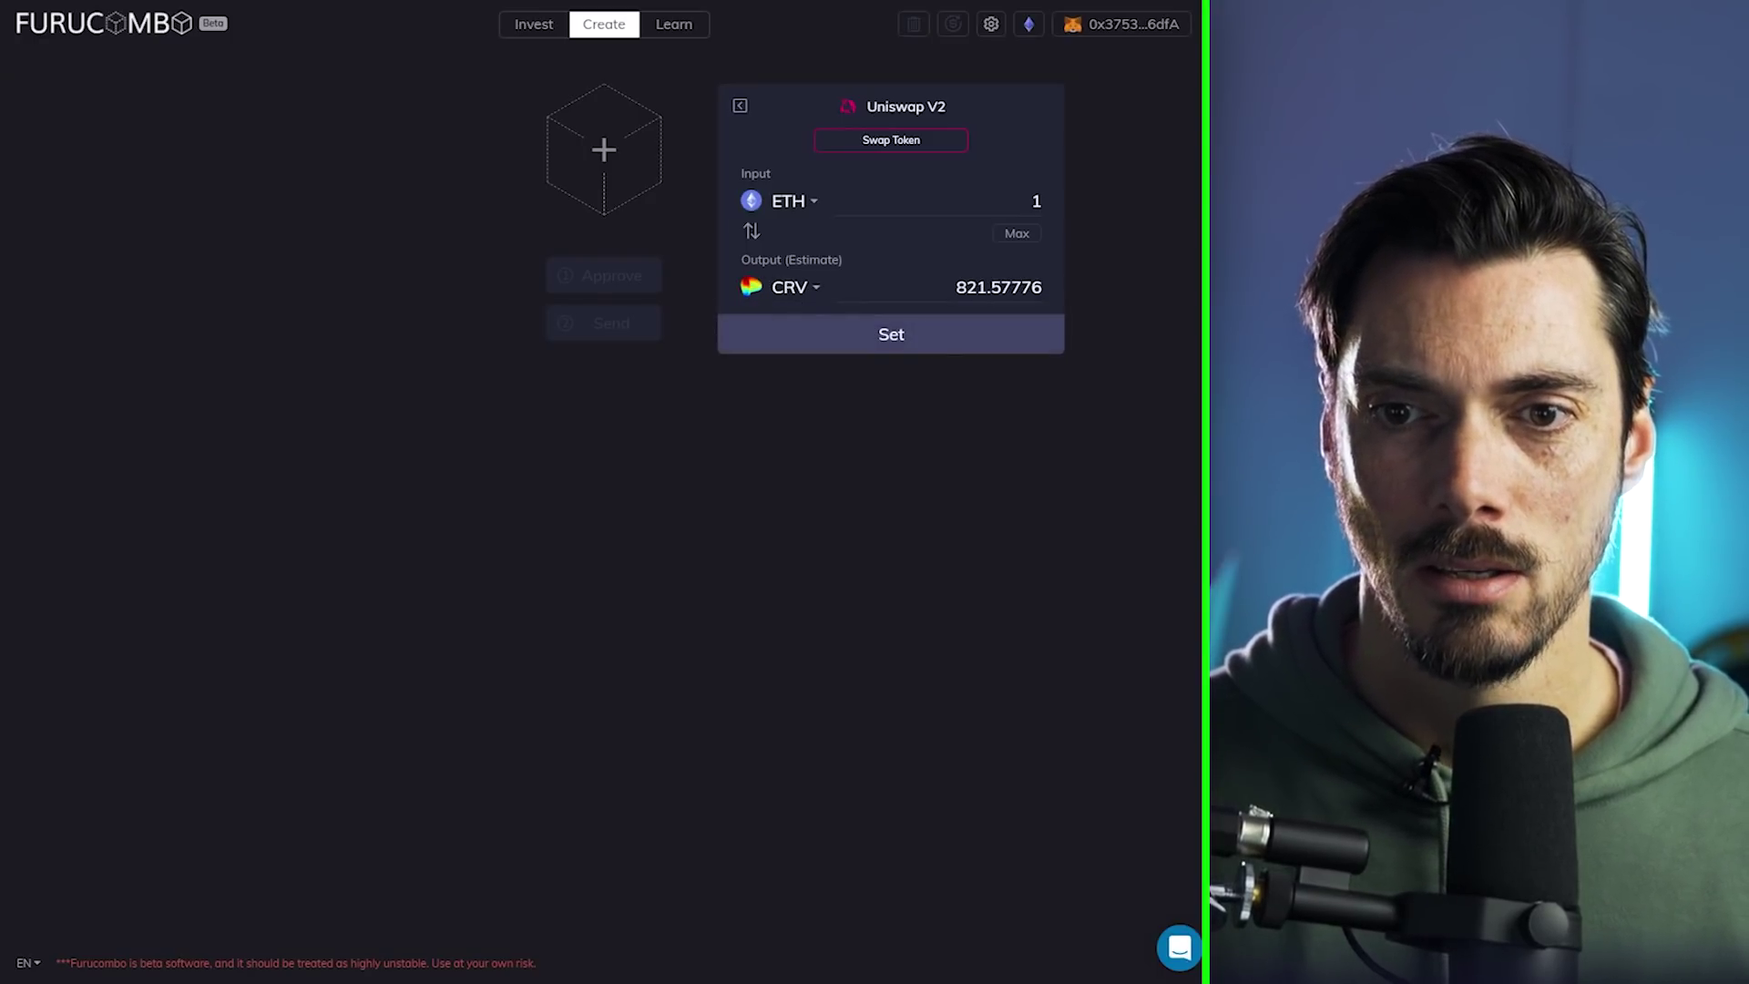
{"action": "key", "text": "Return"}
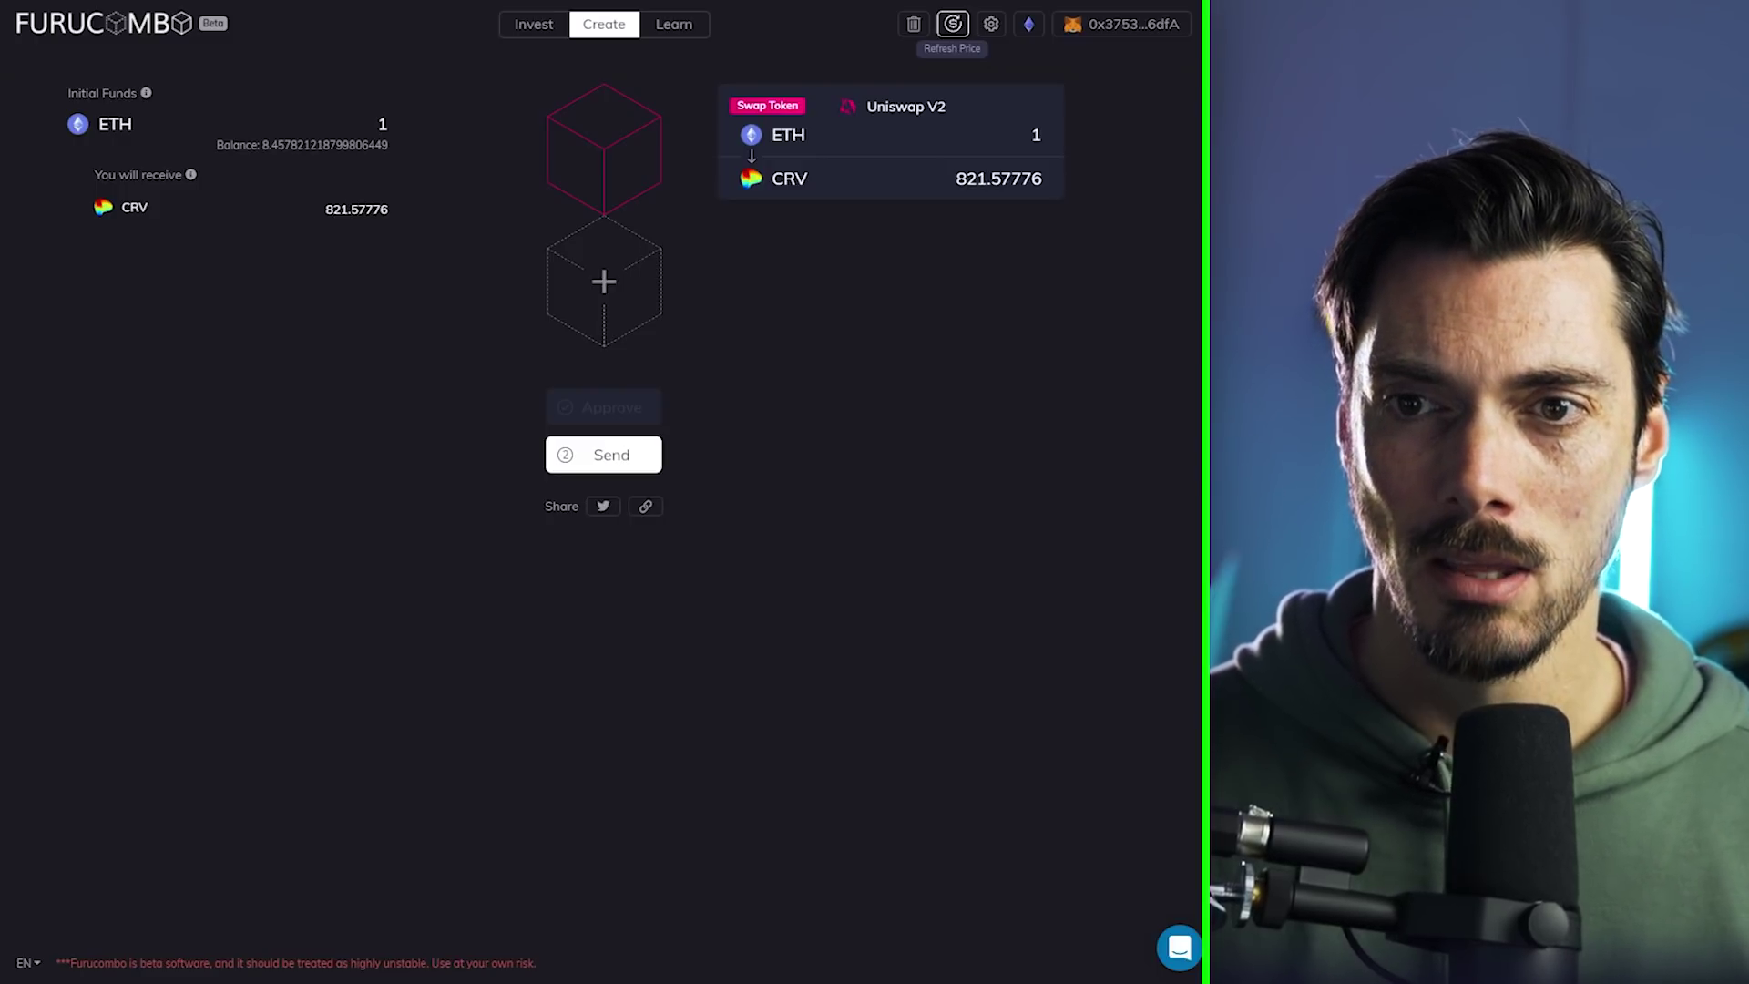
Step: Add an Aave V2 Deposit cube with CRV as input, using the previous swap's output as the amount
{"action": "left_click", "coordinate": [604, 282]}
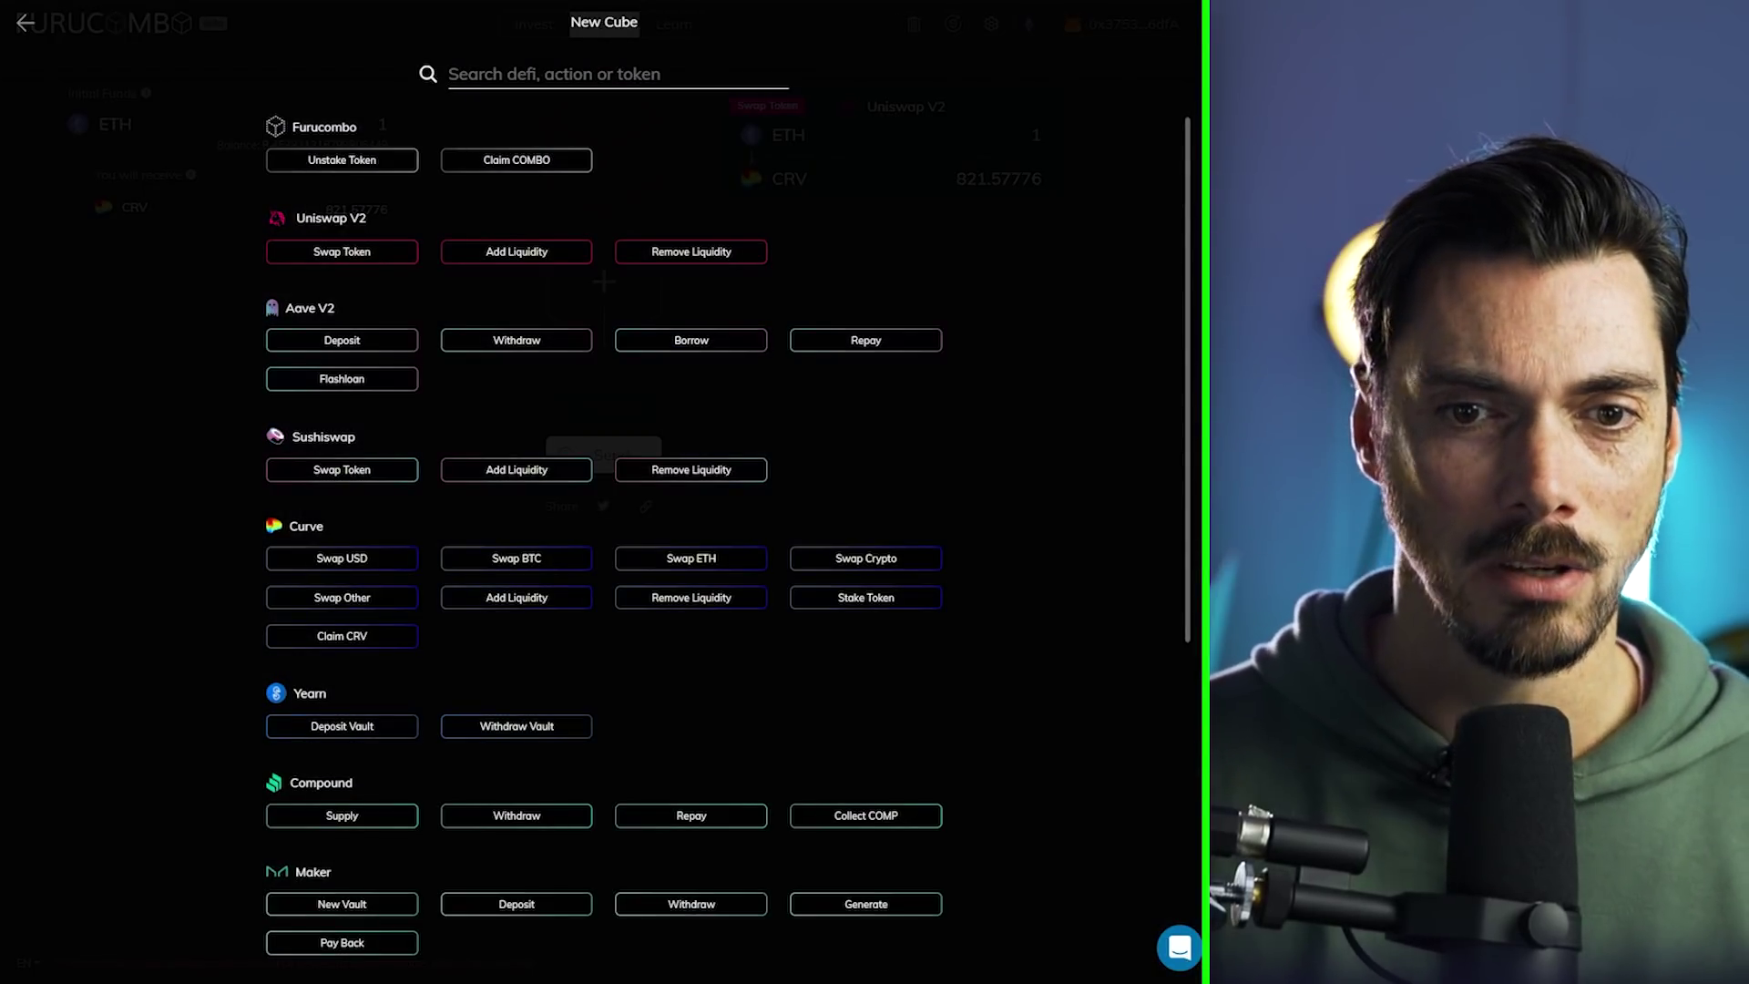
{"action": "left_click", "coordinate": [342, 340]}
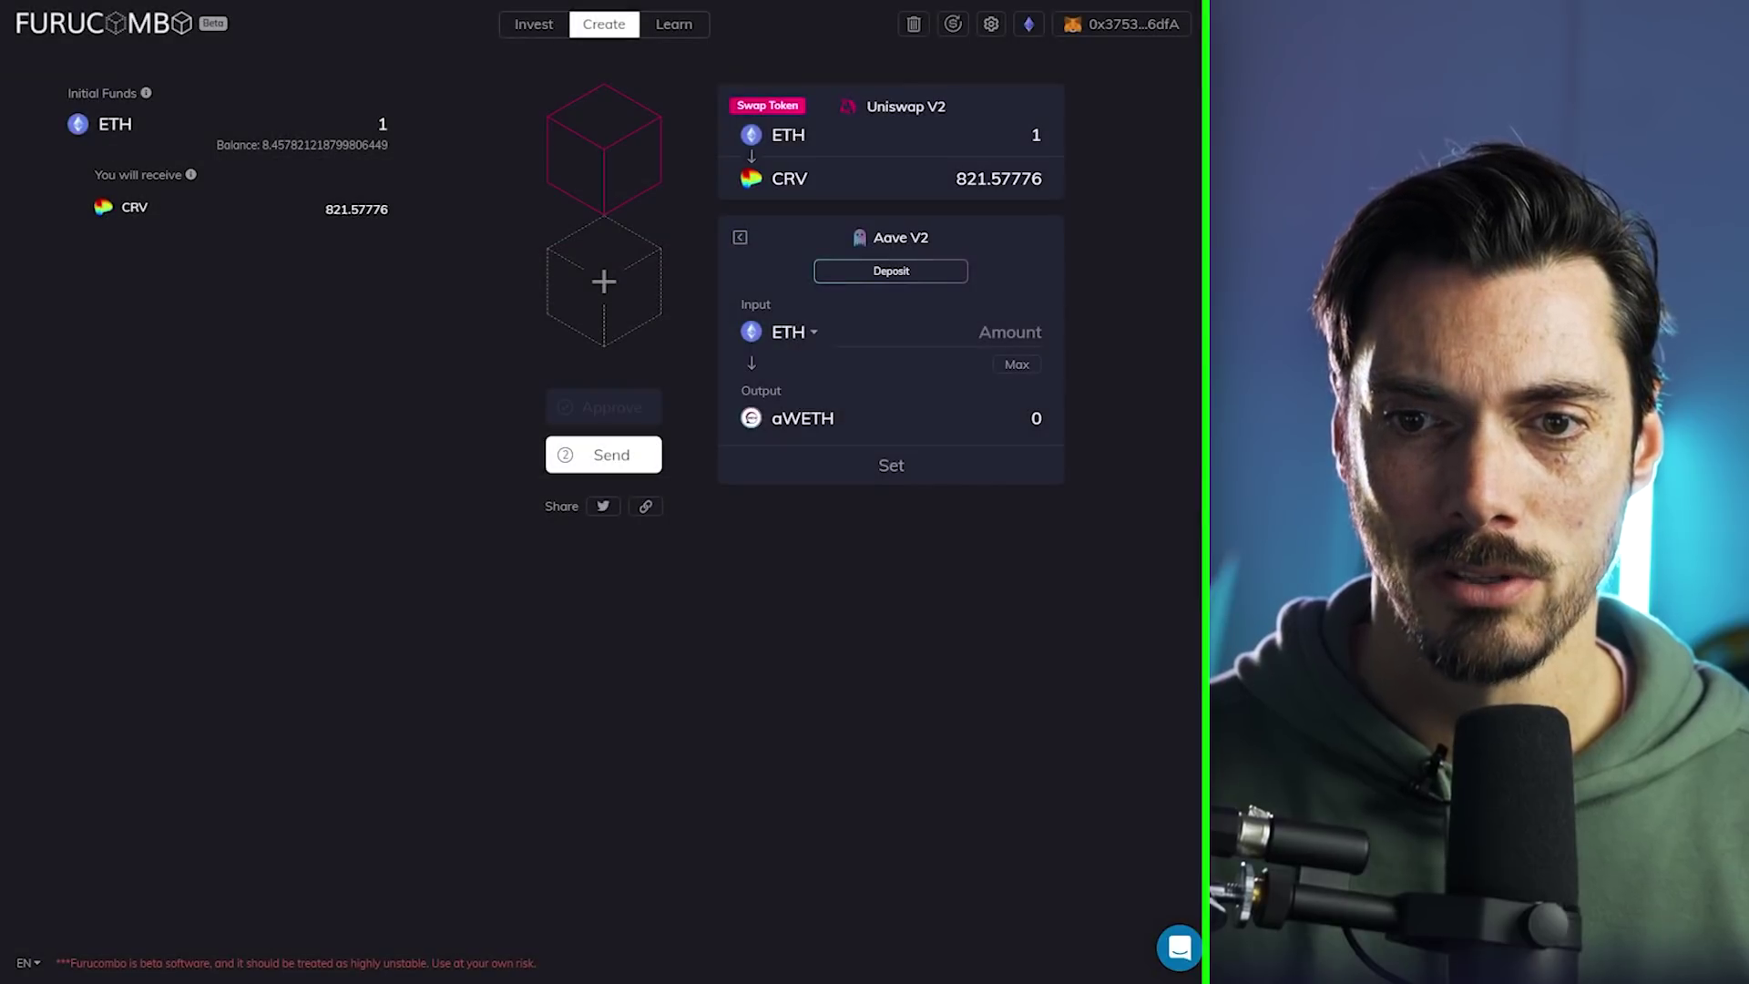
{"action": "left_click", "coordinate": [1009, 331]}
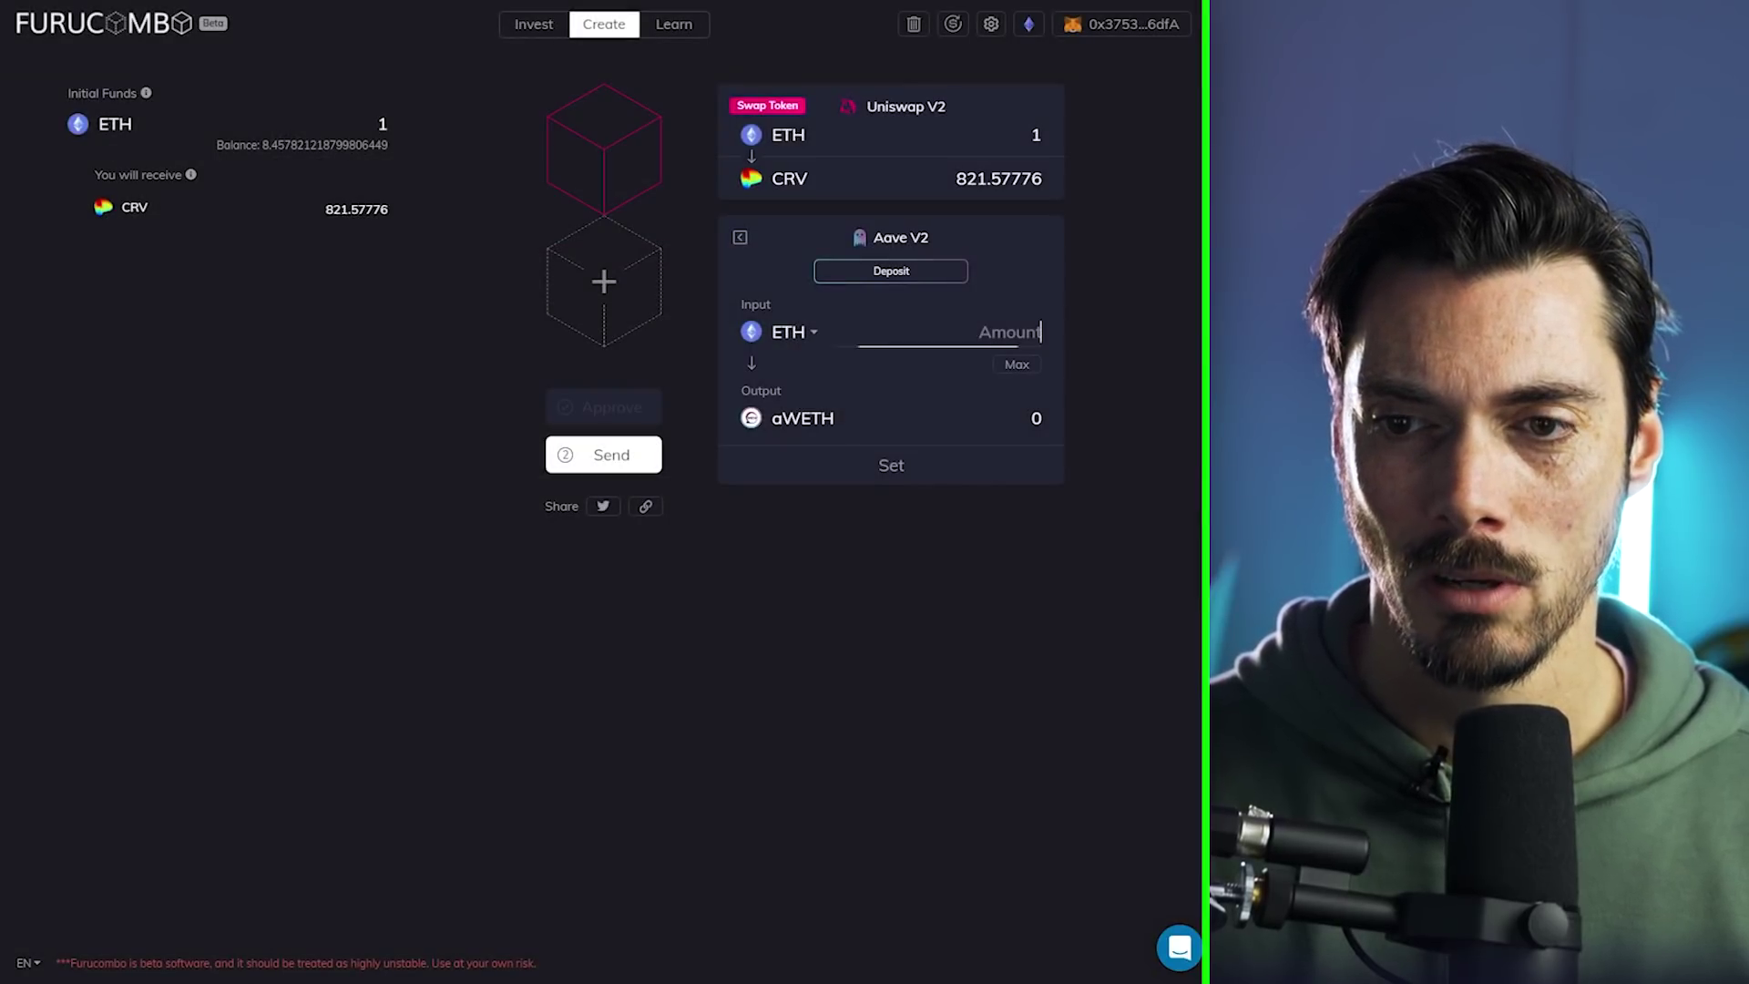
{"action": "left_click", "coordinate": [789, 332]}
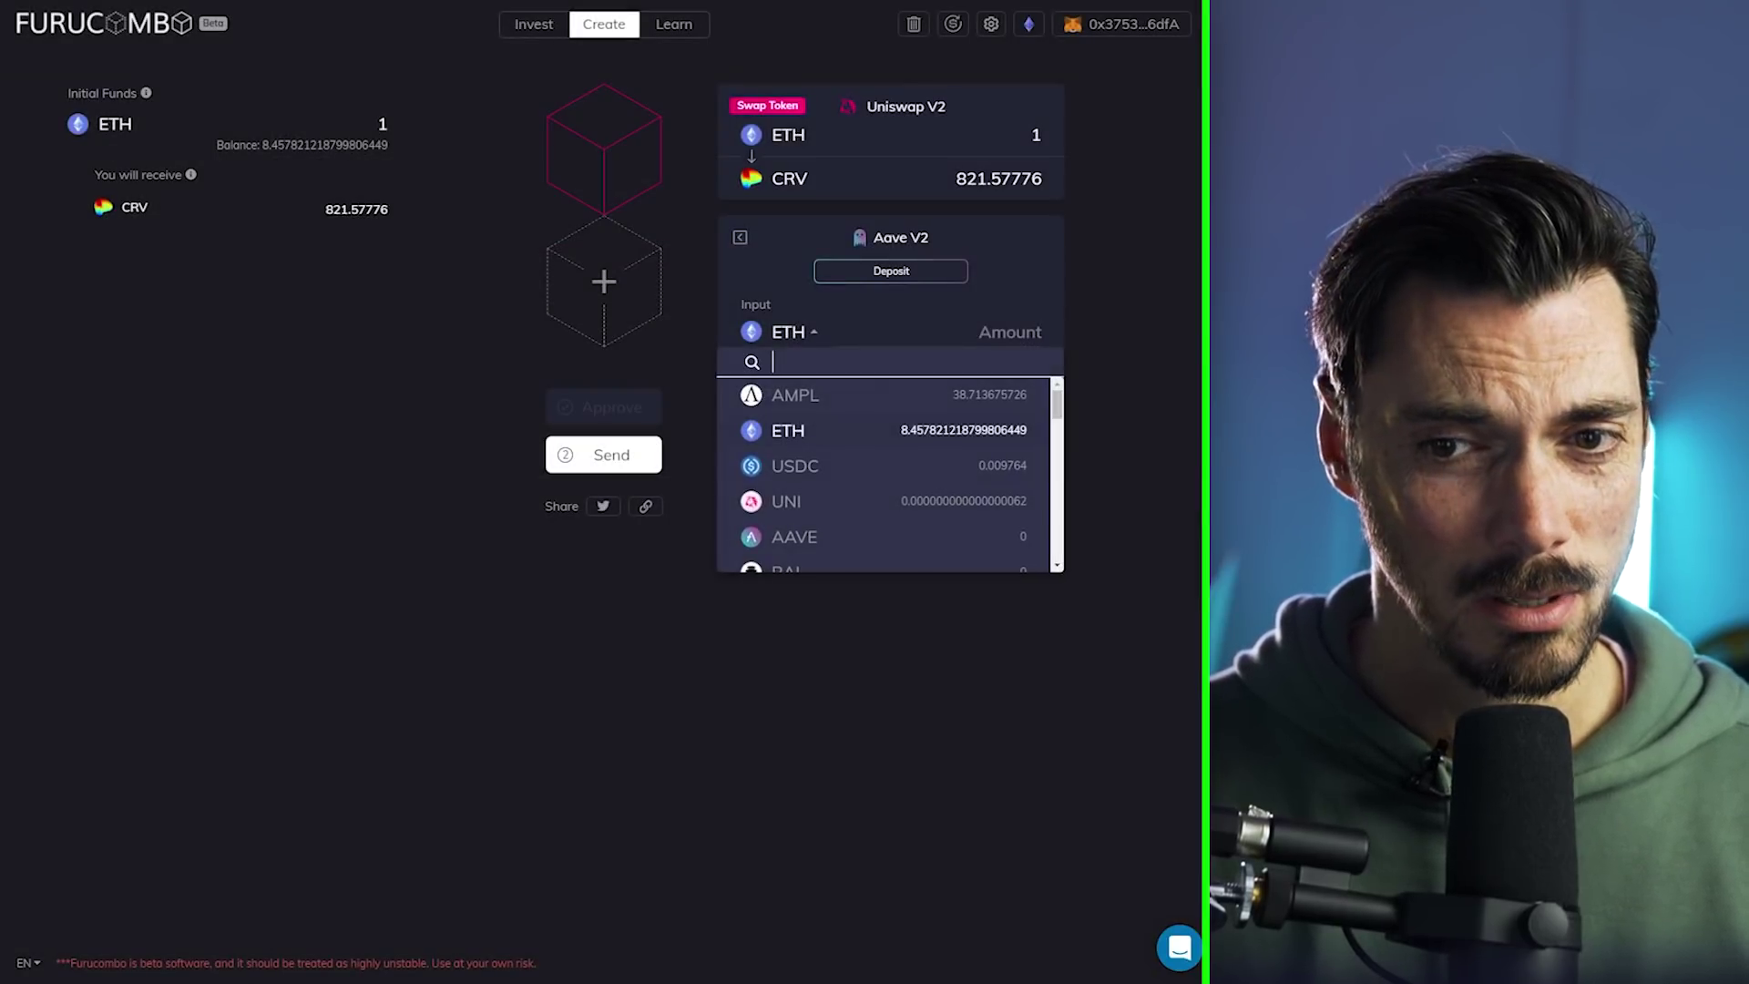
{"action": "type", "text": "crv"}
{"action": "left_click", "coordinate": [789, 395]}
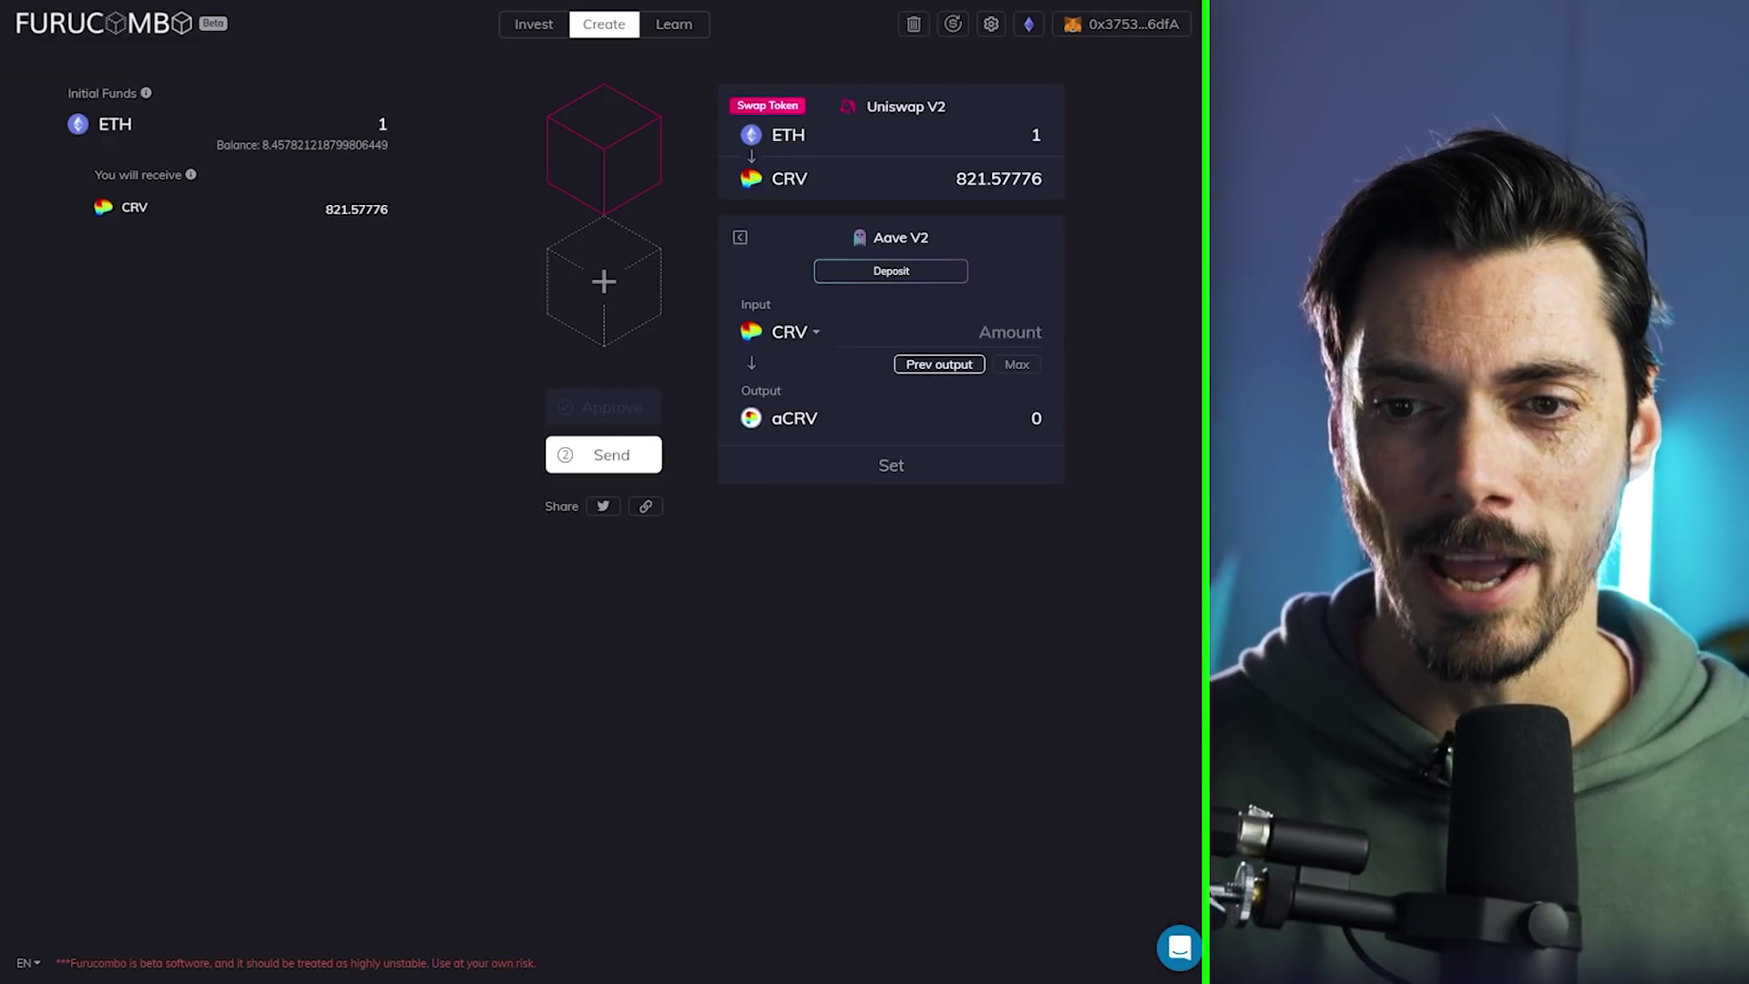
{"action": "left_click", "coordinate": [938, 363]}
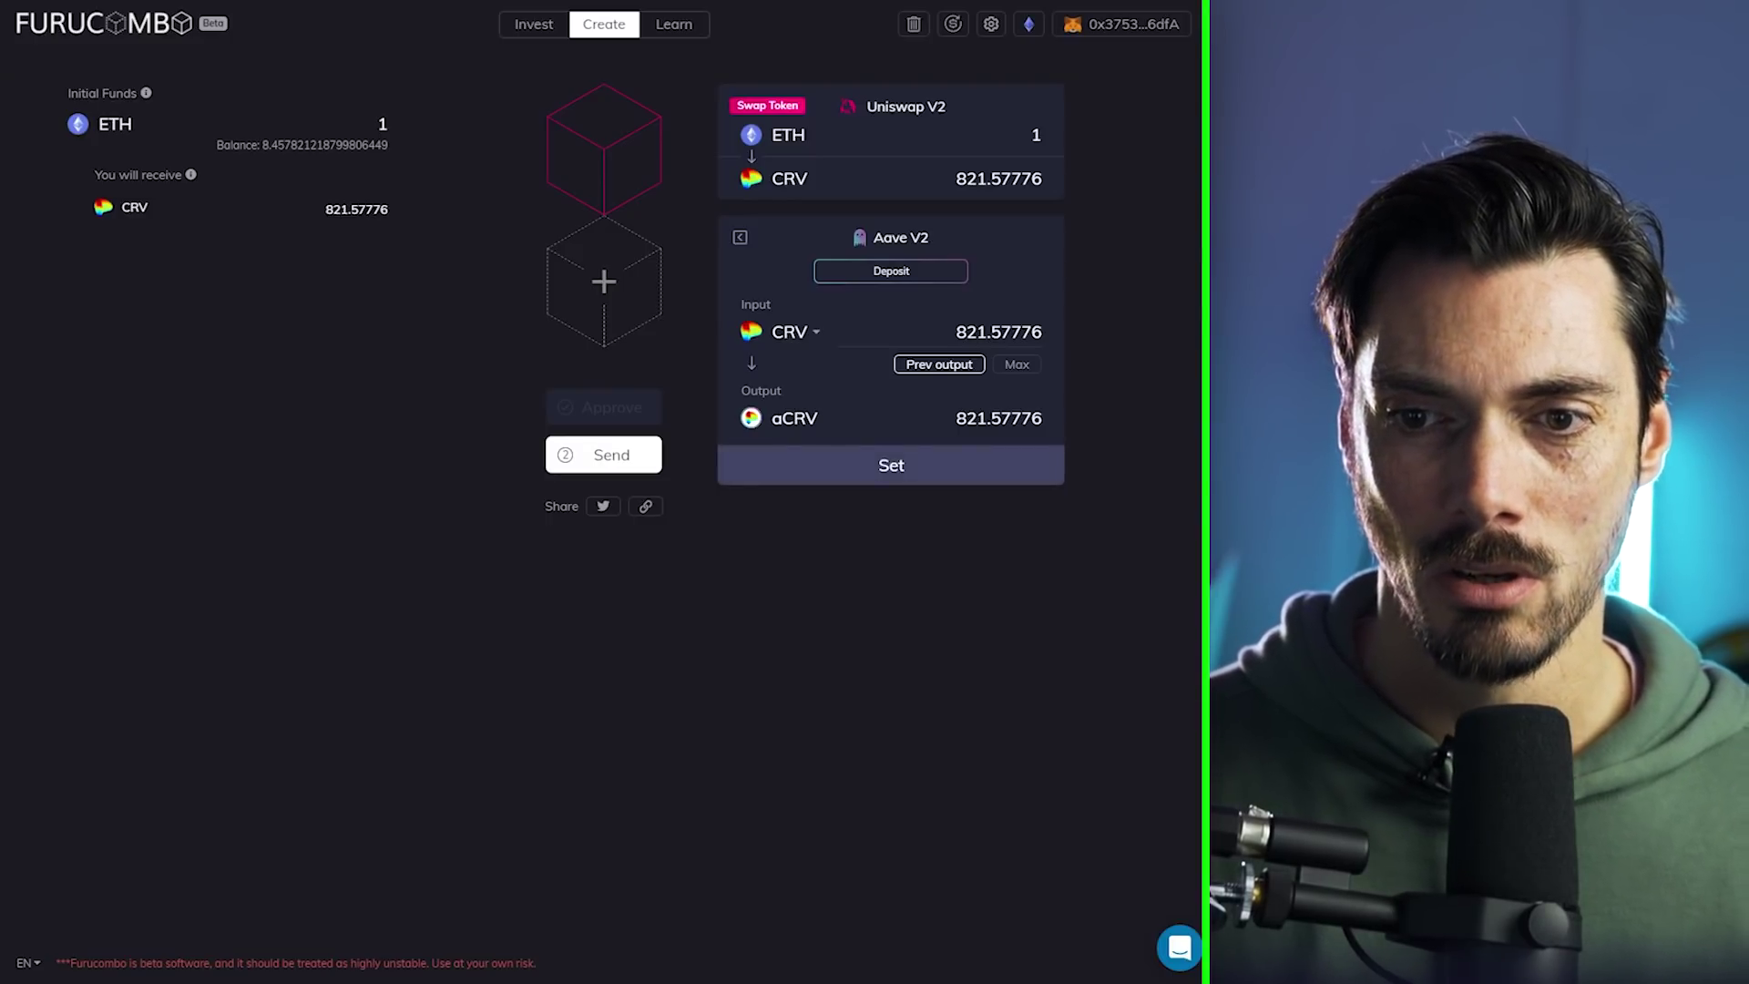
{"action": "left_click", "coordinate": [906, 469]}
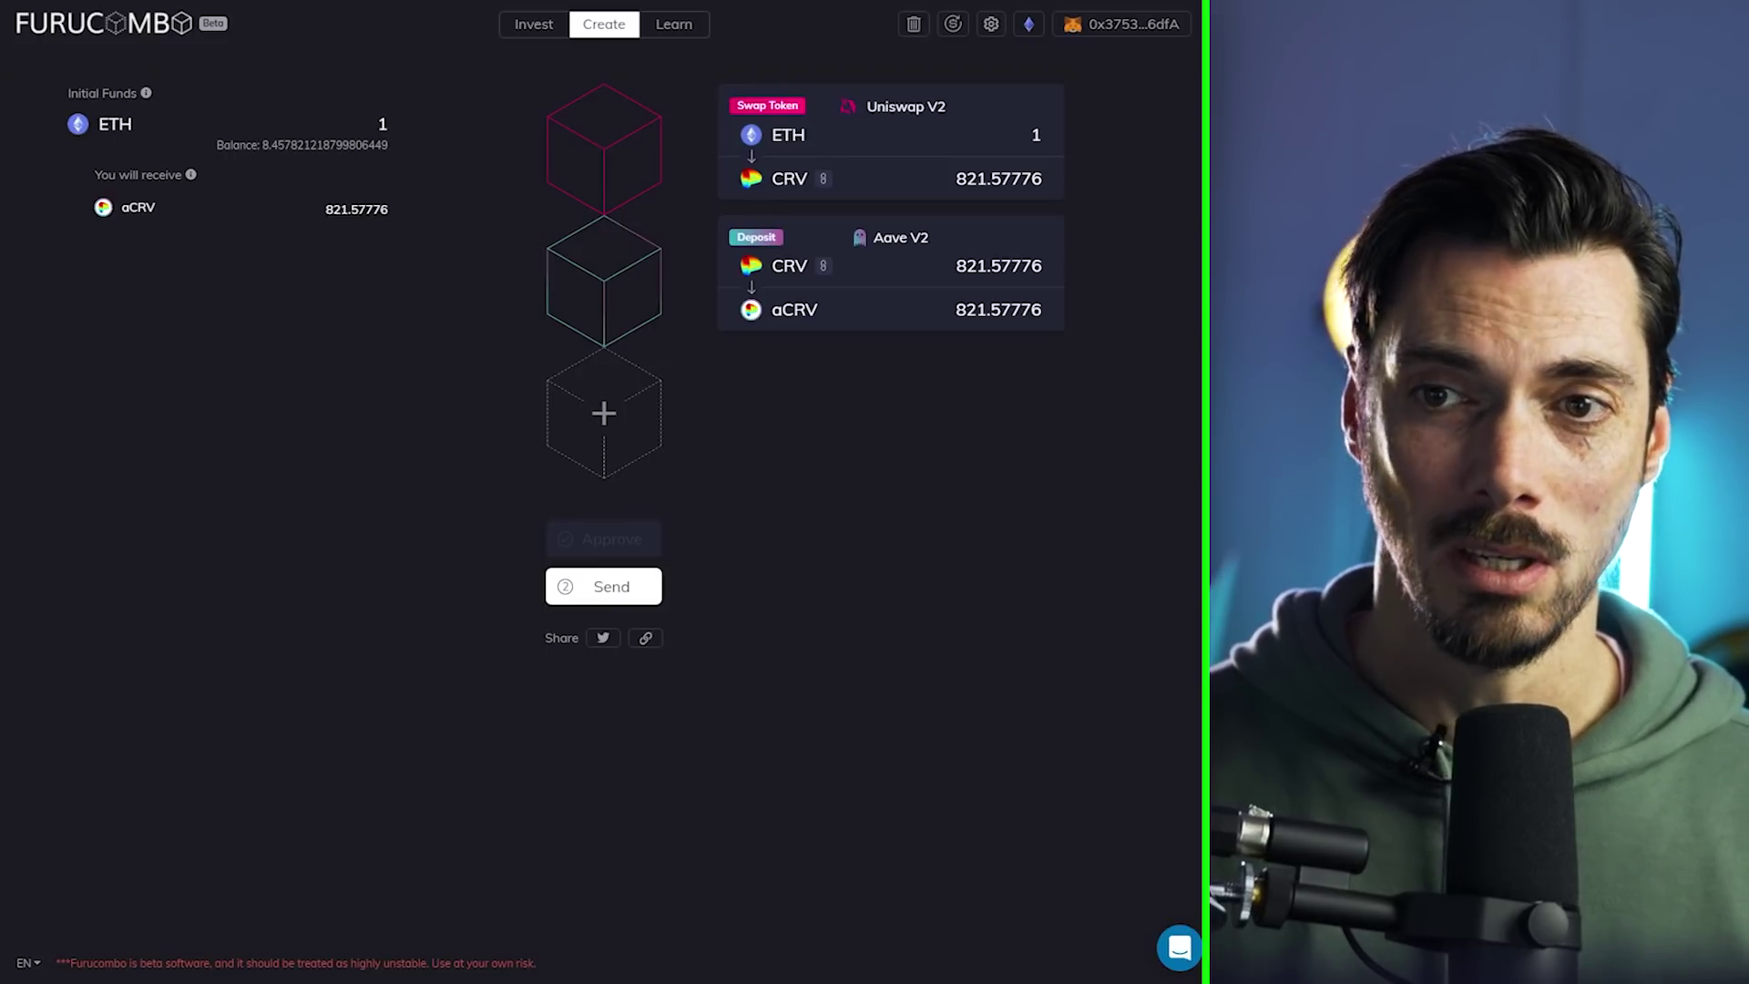
Step: Send the combo to review its estimated gas fee and total in the wallet, and reject the transaction
{"action": "left_click", "coordinate": [608, 586]}
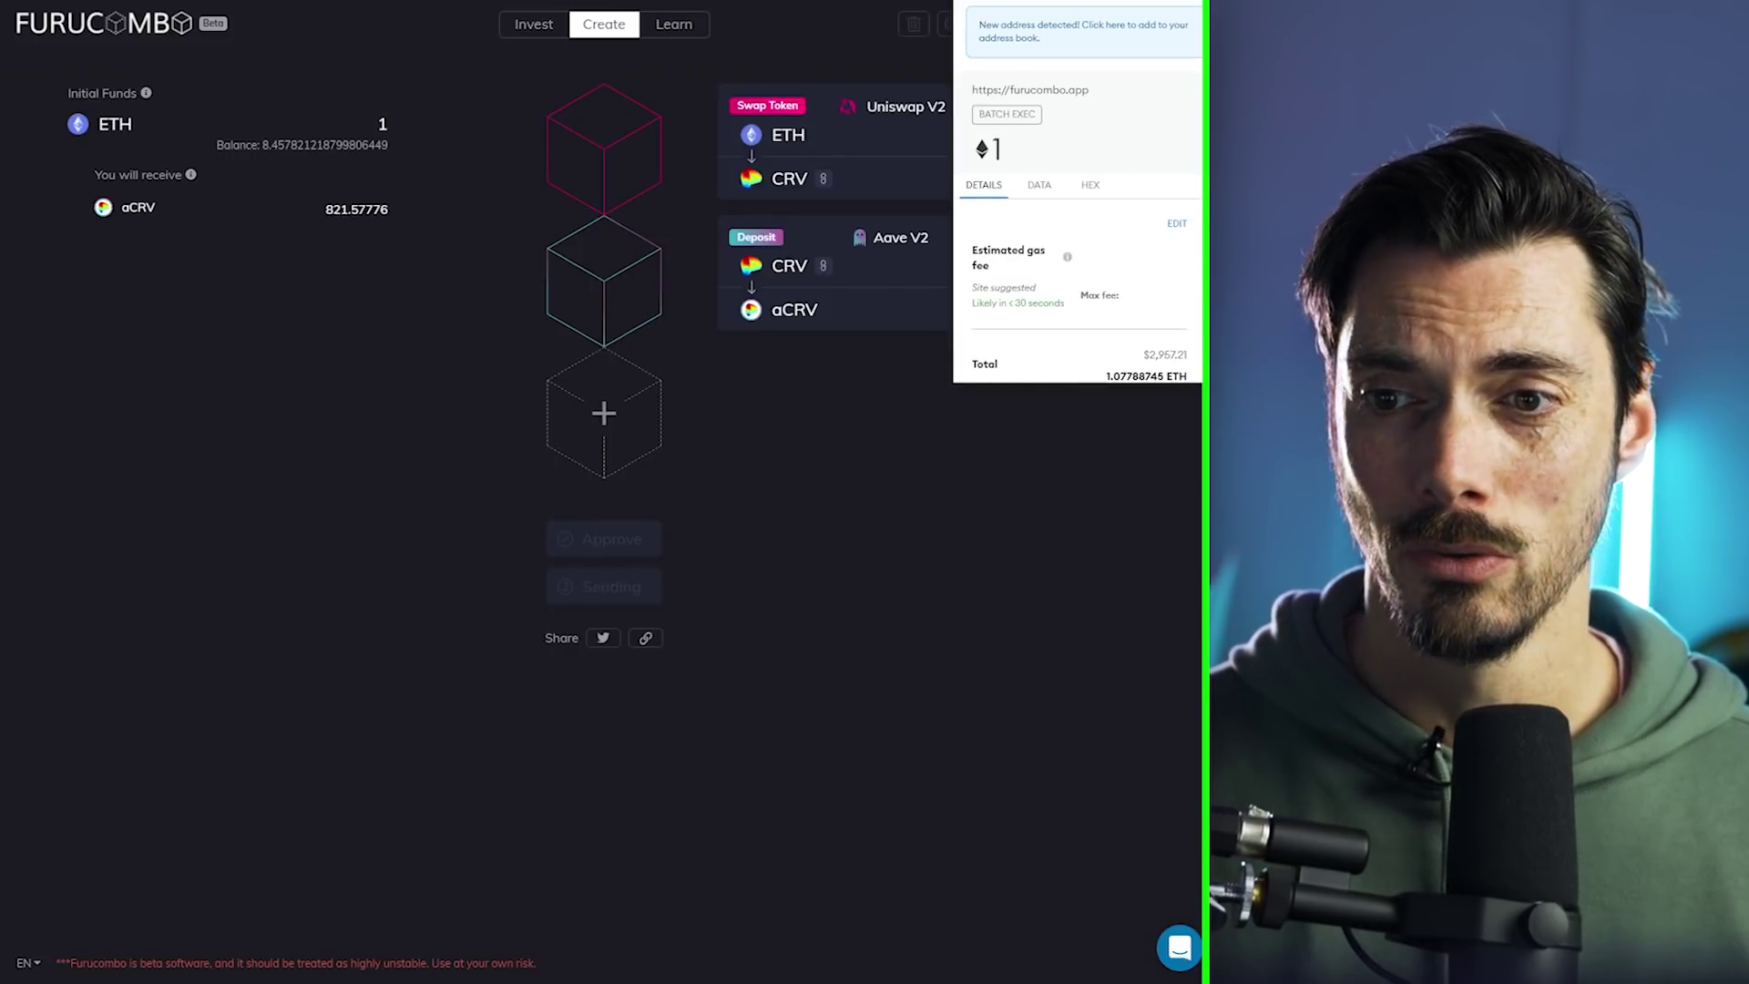
{"action": "scroll", "coordinate": [1077, 229], "scroll_direction": "down", "scroll_amount": 2}
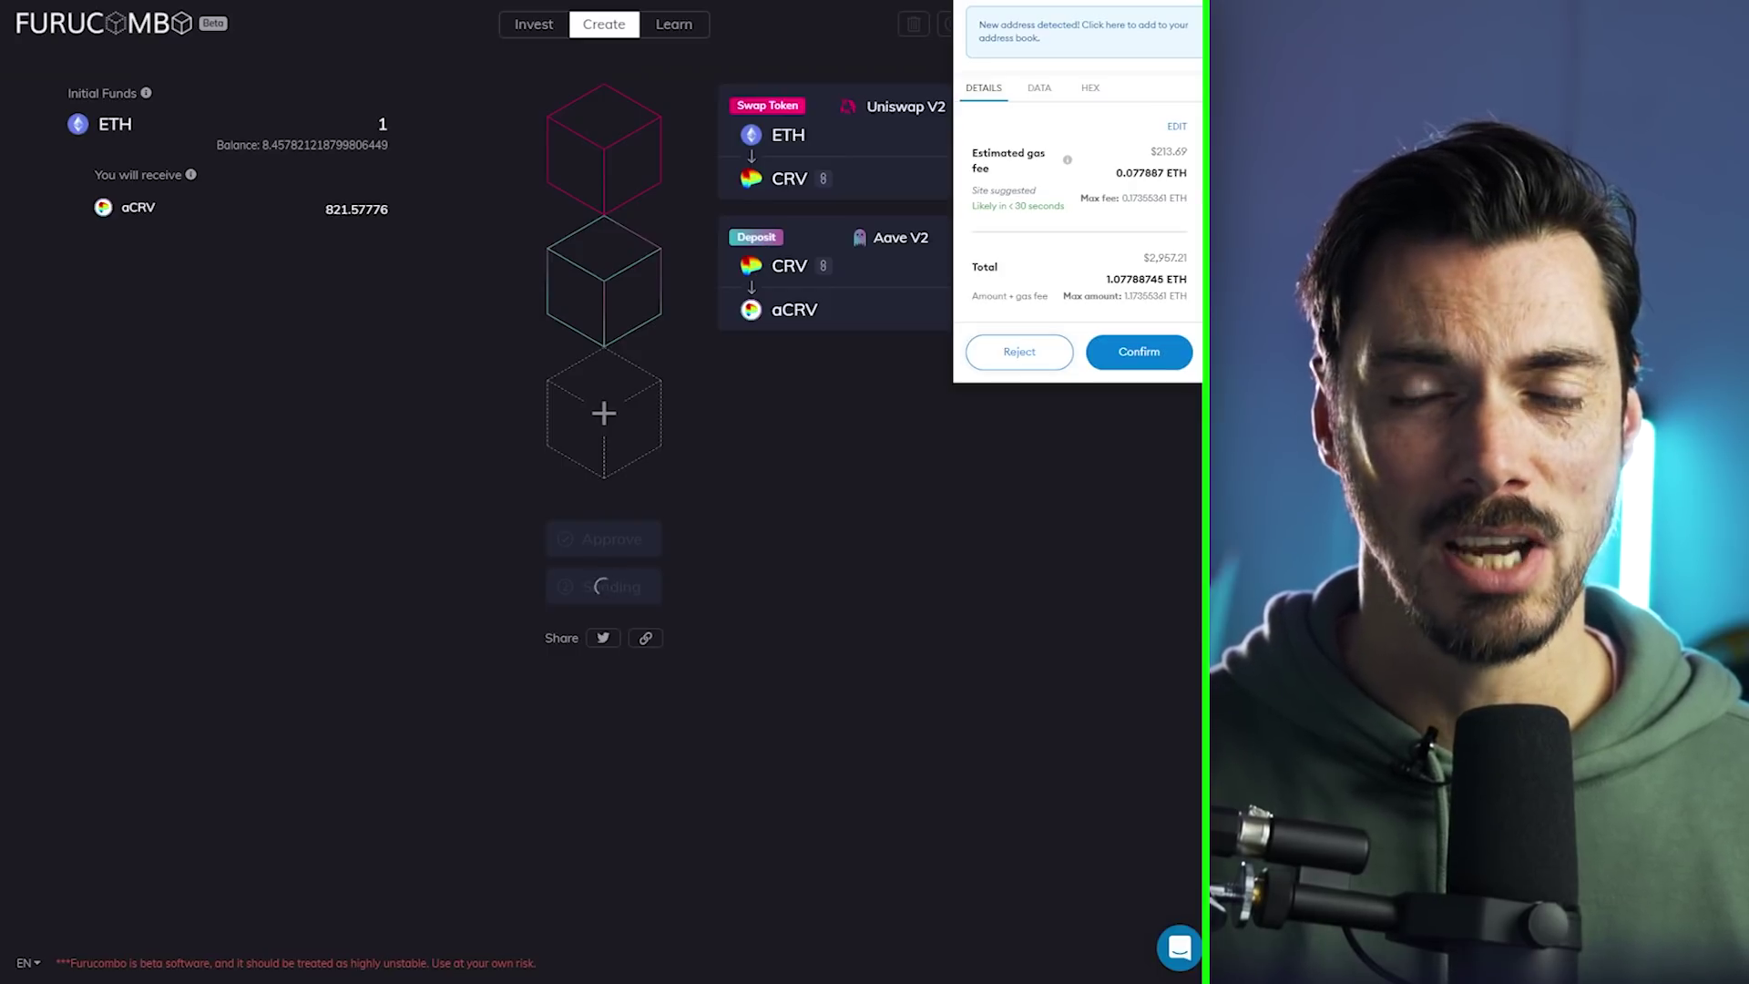
{"action": "left_click", "coordinate": [1019, 352]}
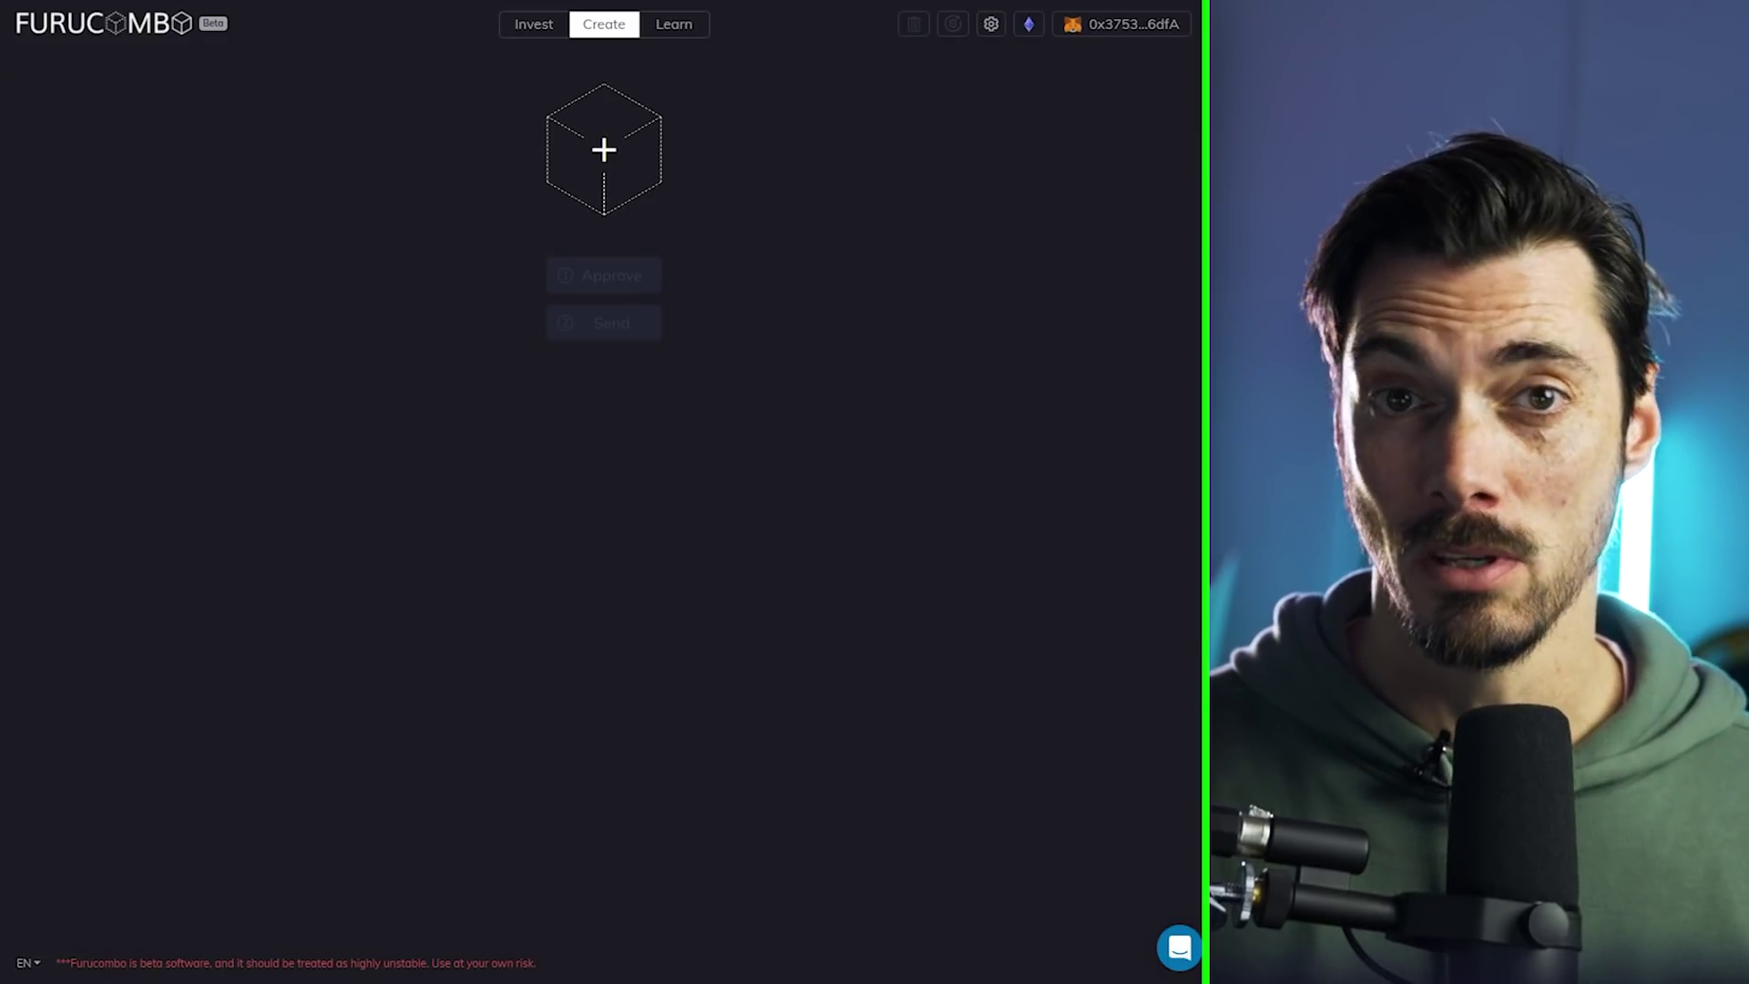
Step: In the empty workspace, add a Compound Withdraw cube that converts 500000 cUSDC to USDC
{"action": "left_click", "coordinate": [603, 149]}
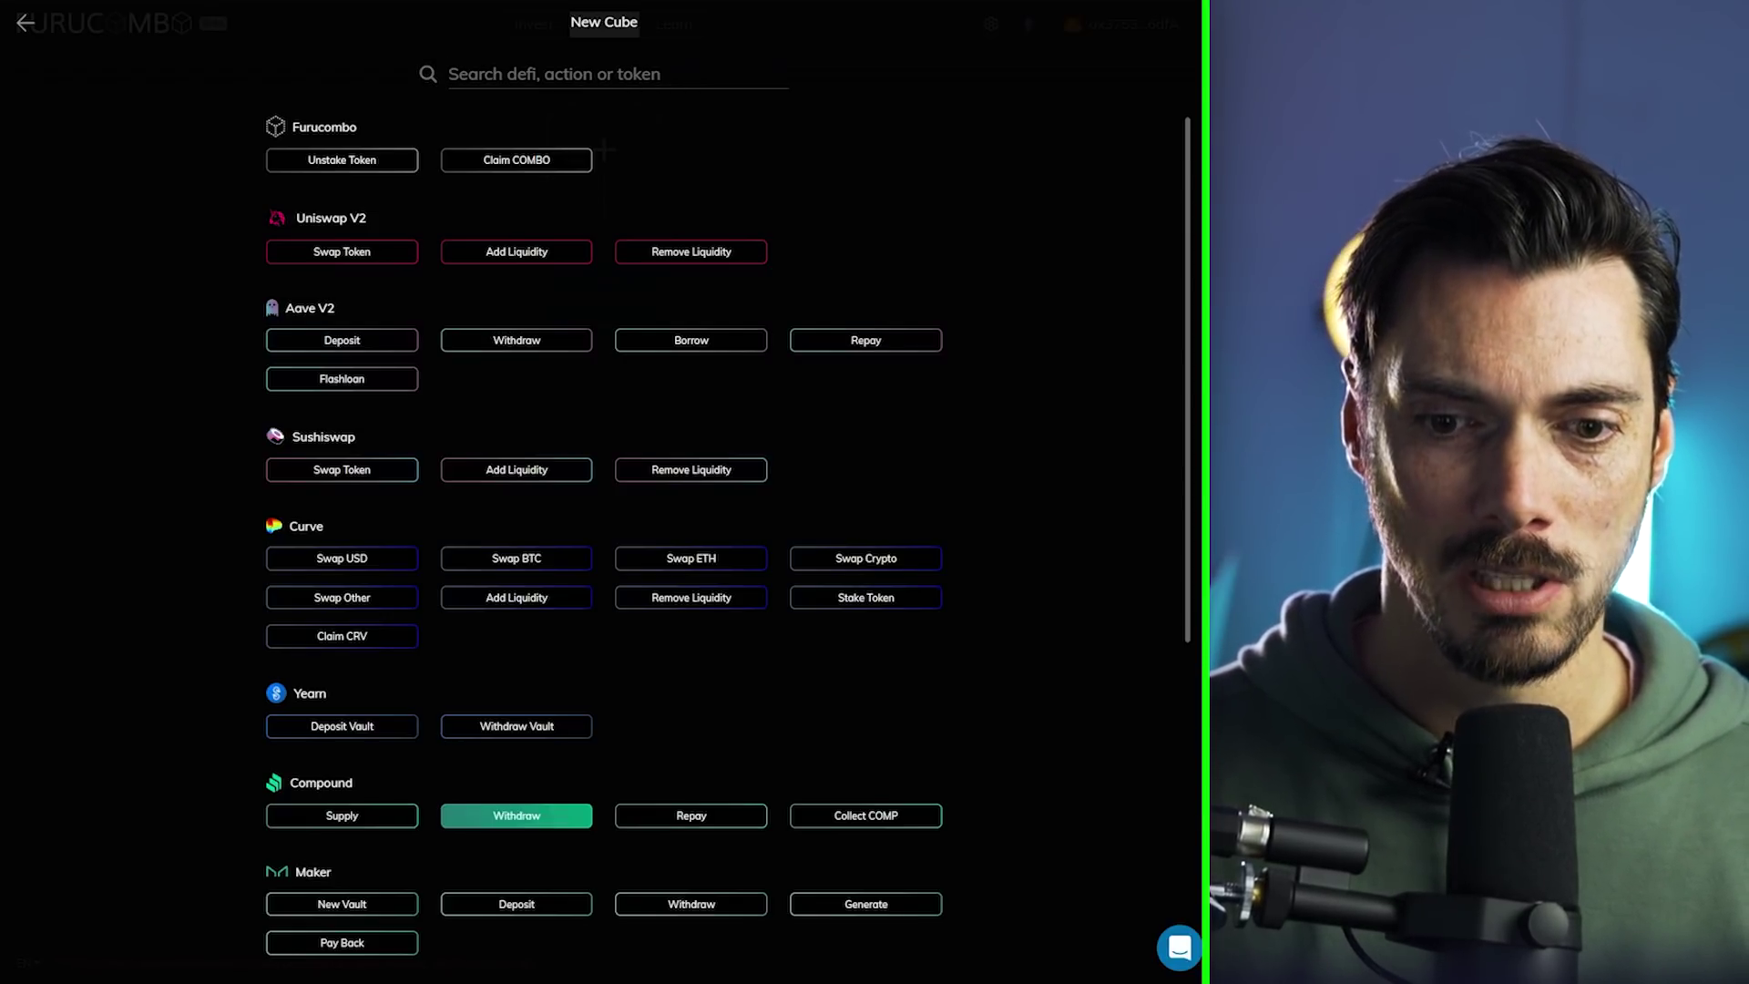
{"action": "left_click", "coordinate": [516, 815]}
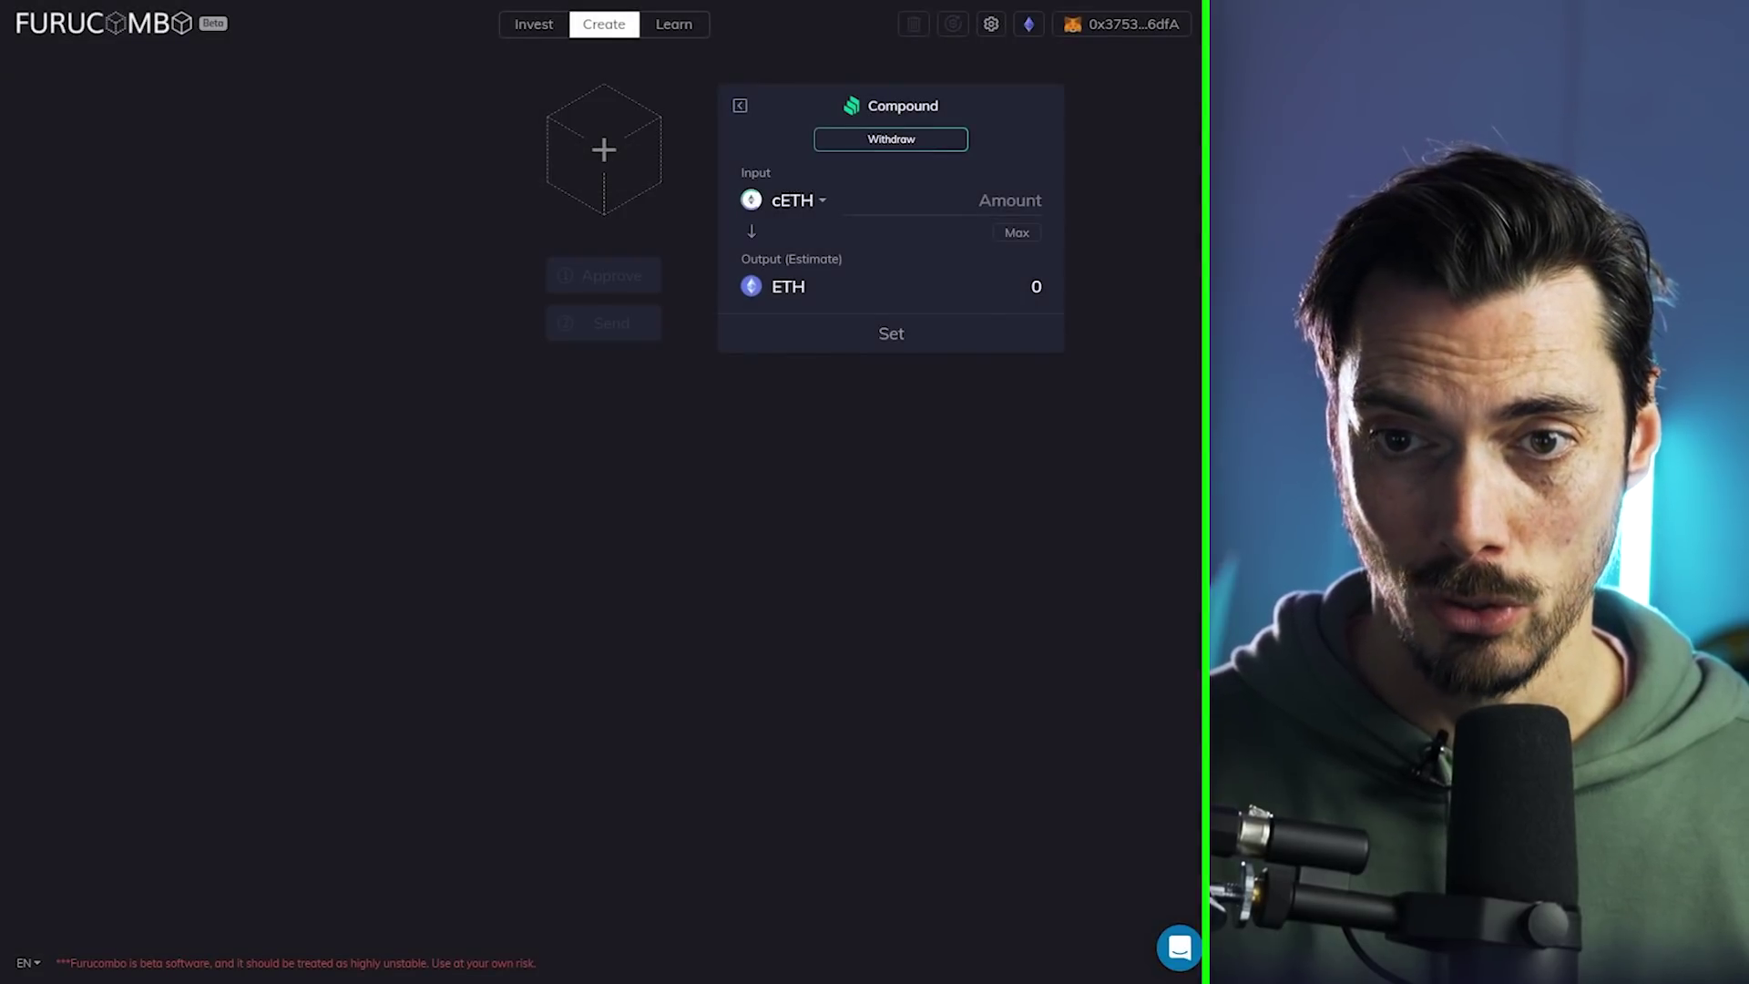
{"action": "left_click", "coordinate": [786, 199]}
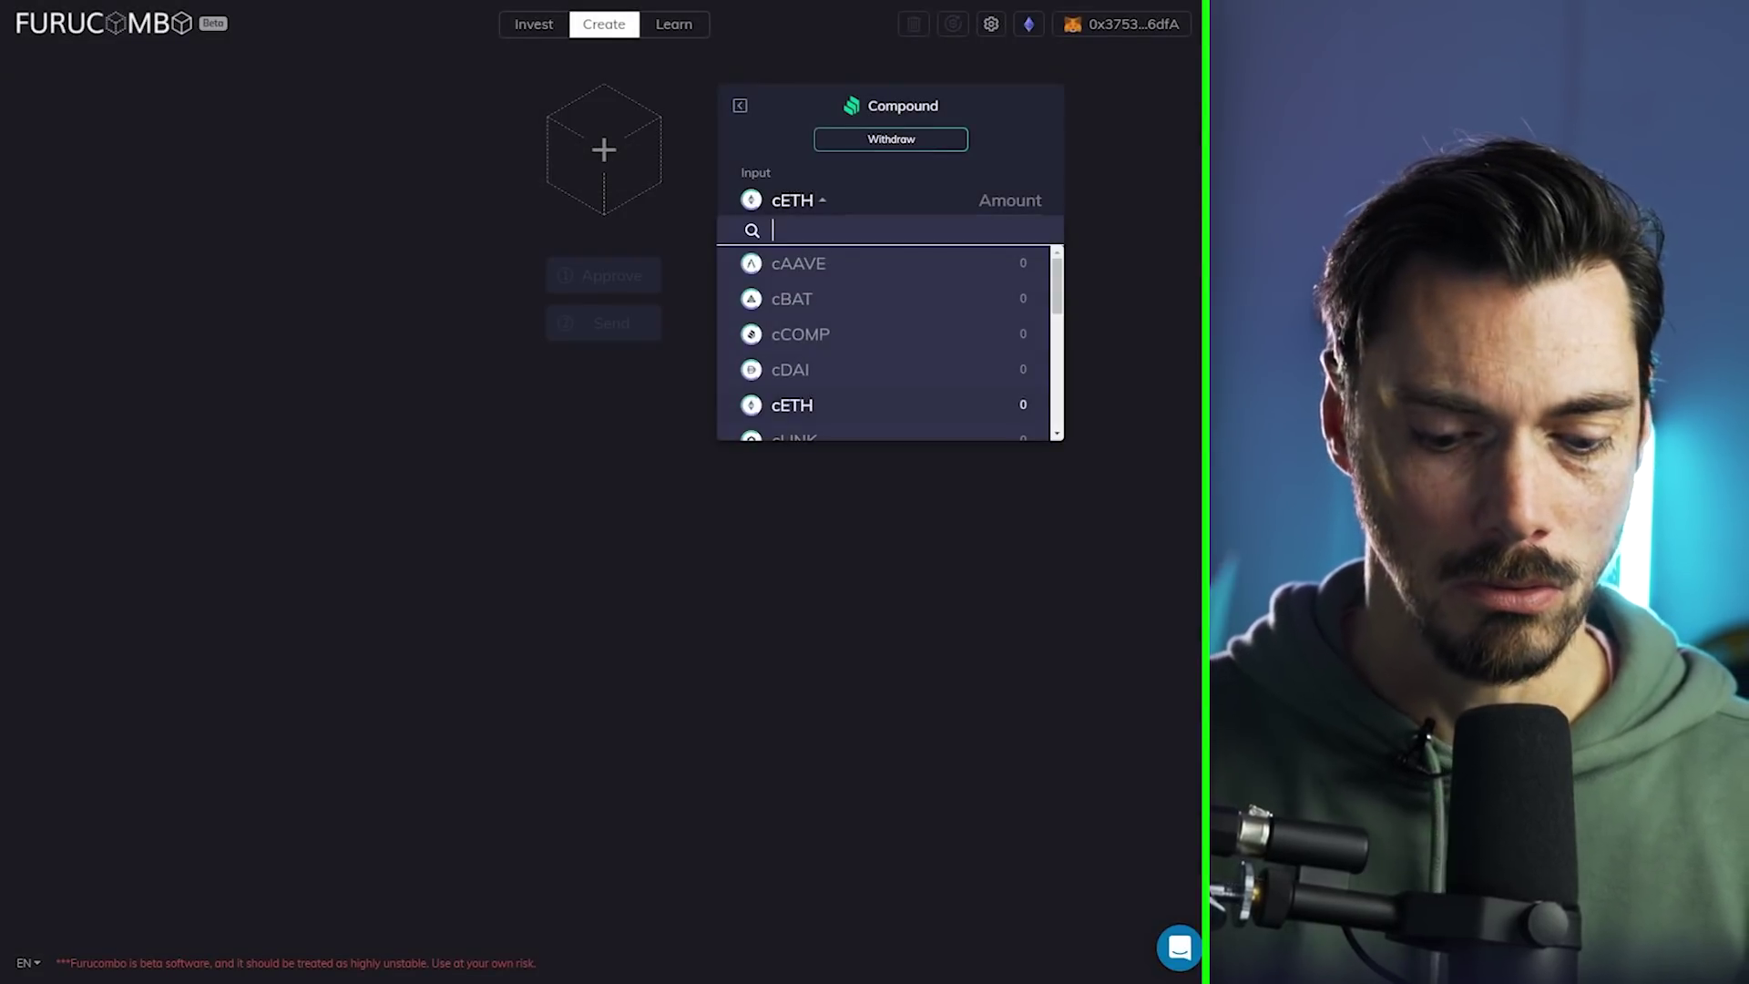
{"action": "type", "text": "cusd"}
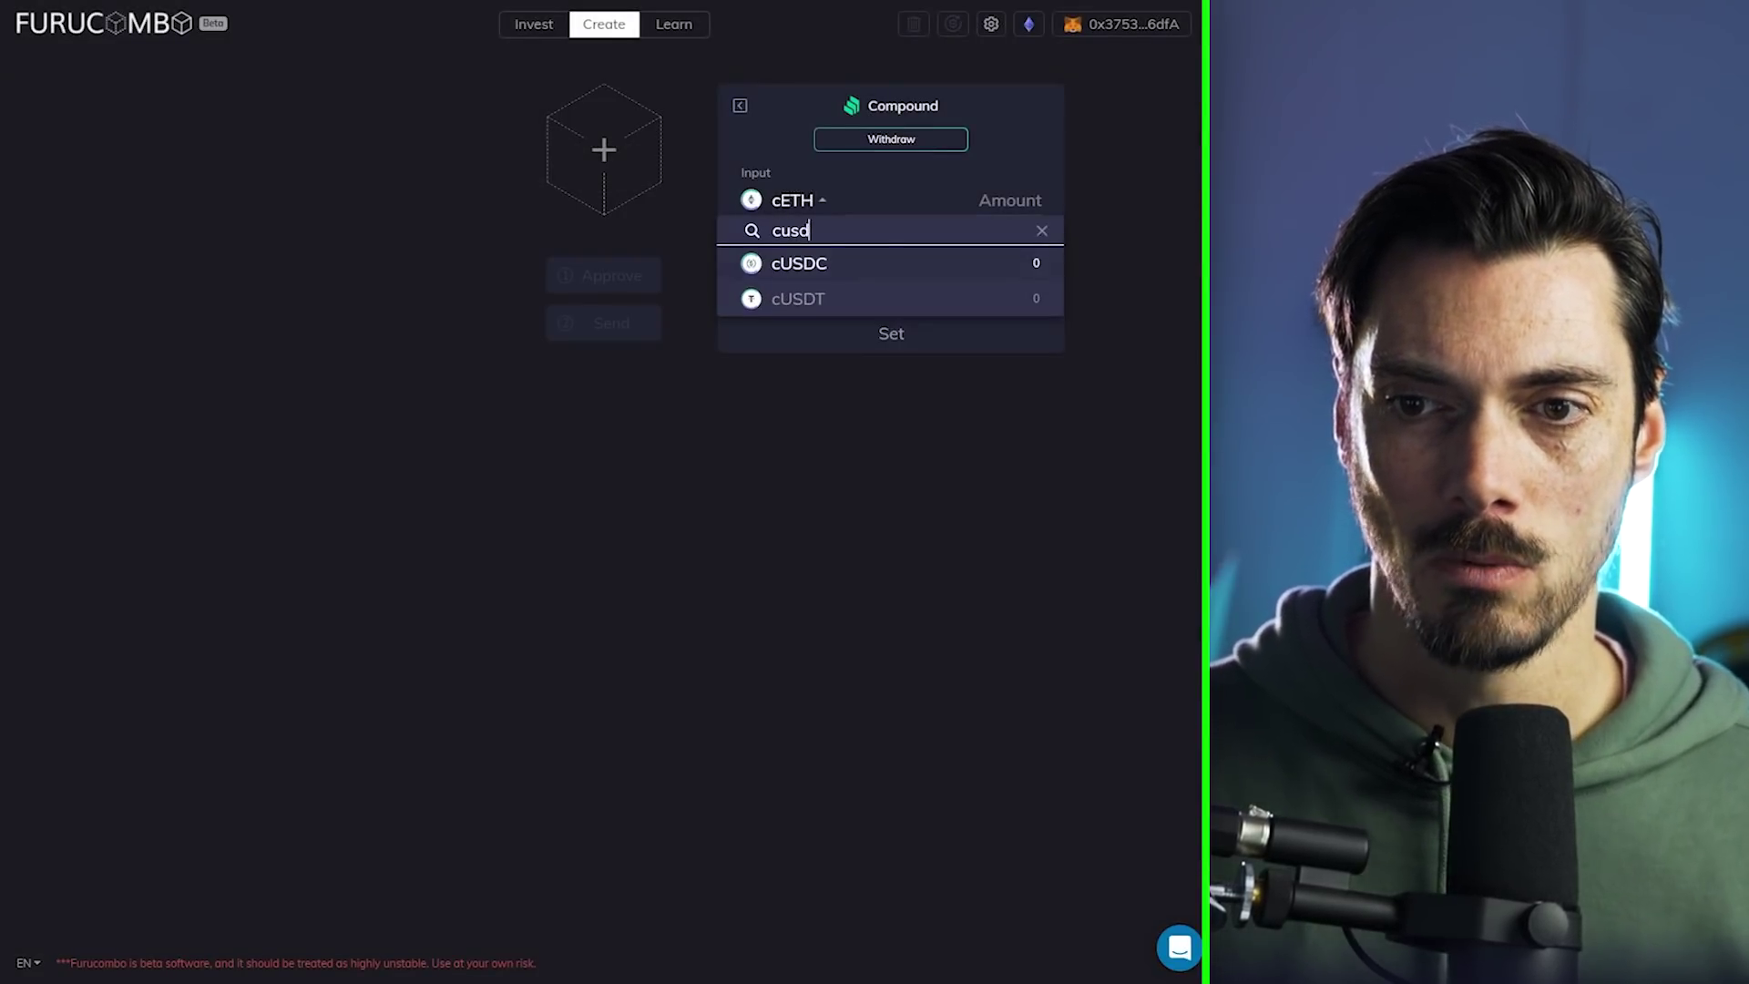
{"action": "left_click", "coordinate": [798, 263]}
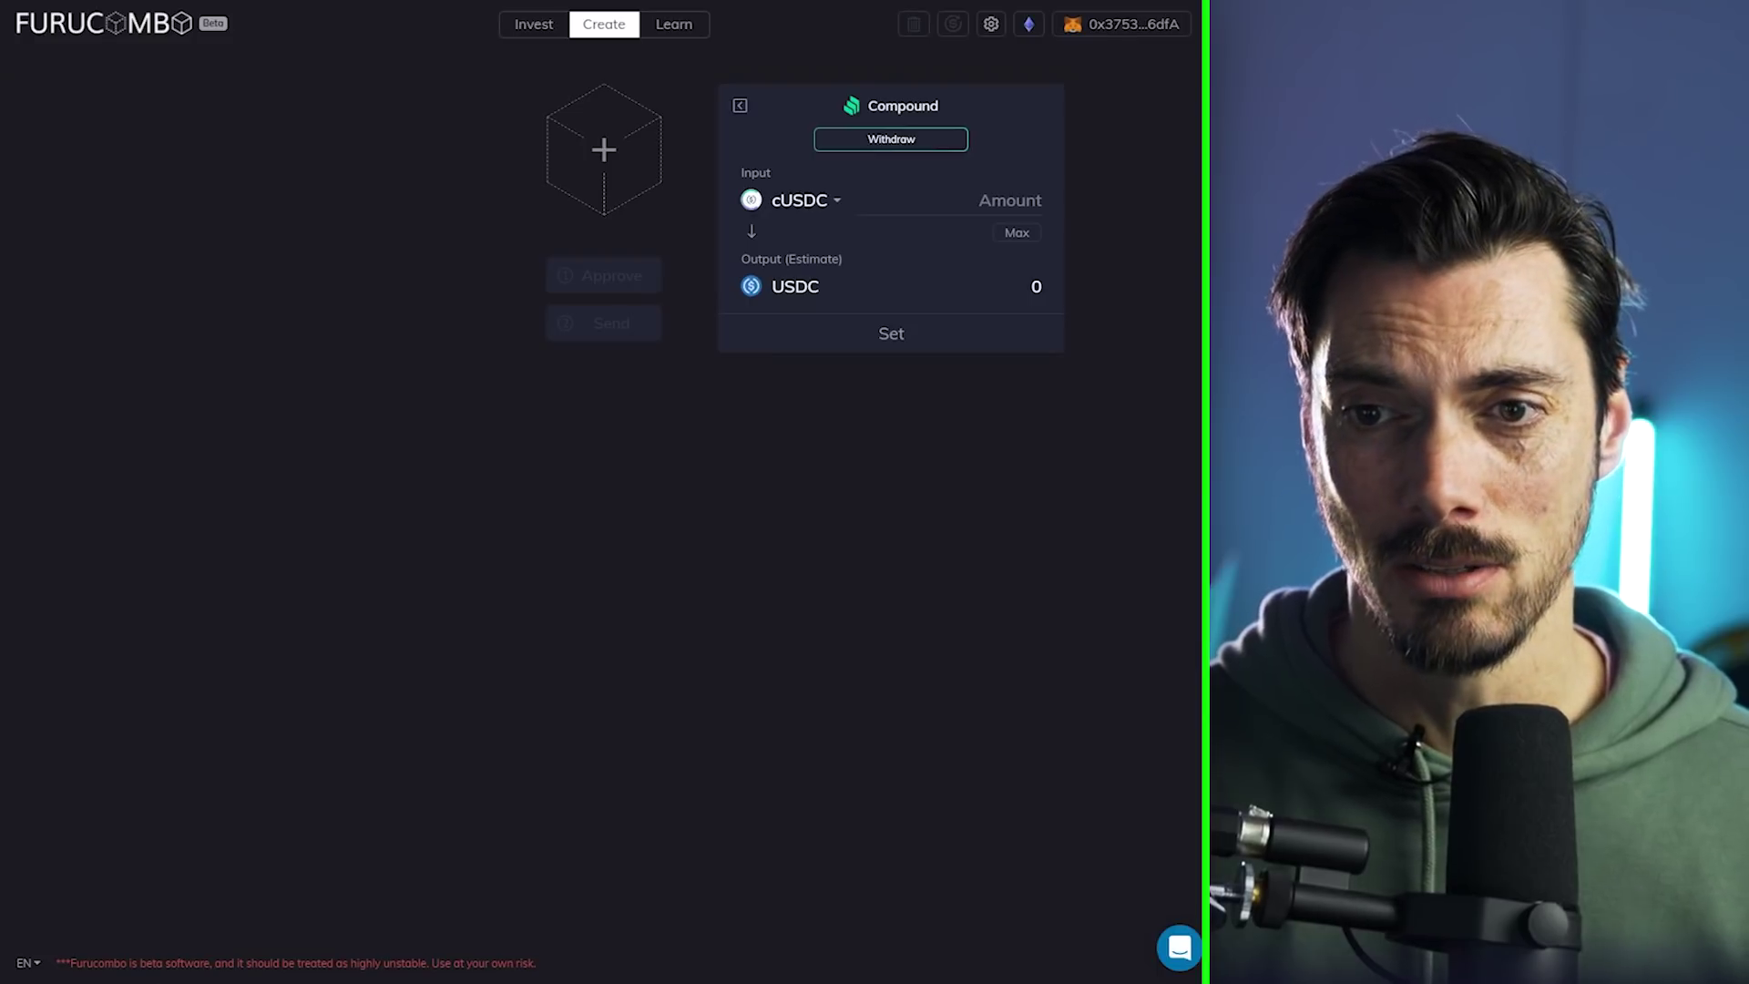
{"action": "left_click", "coordinate": [1010, 199]}
{"action": "type", "text": "500"}
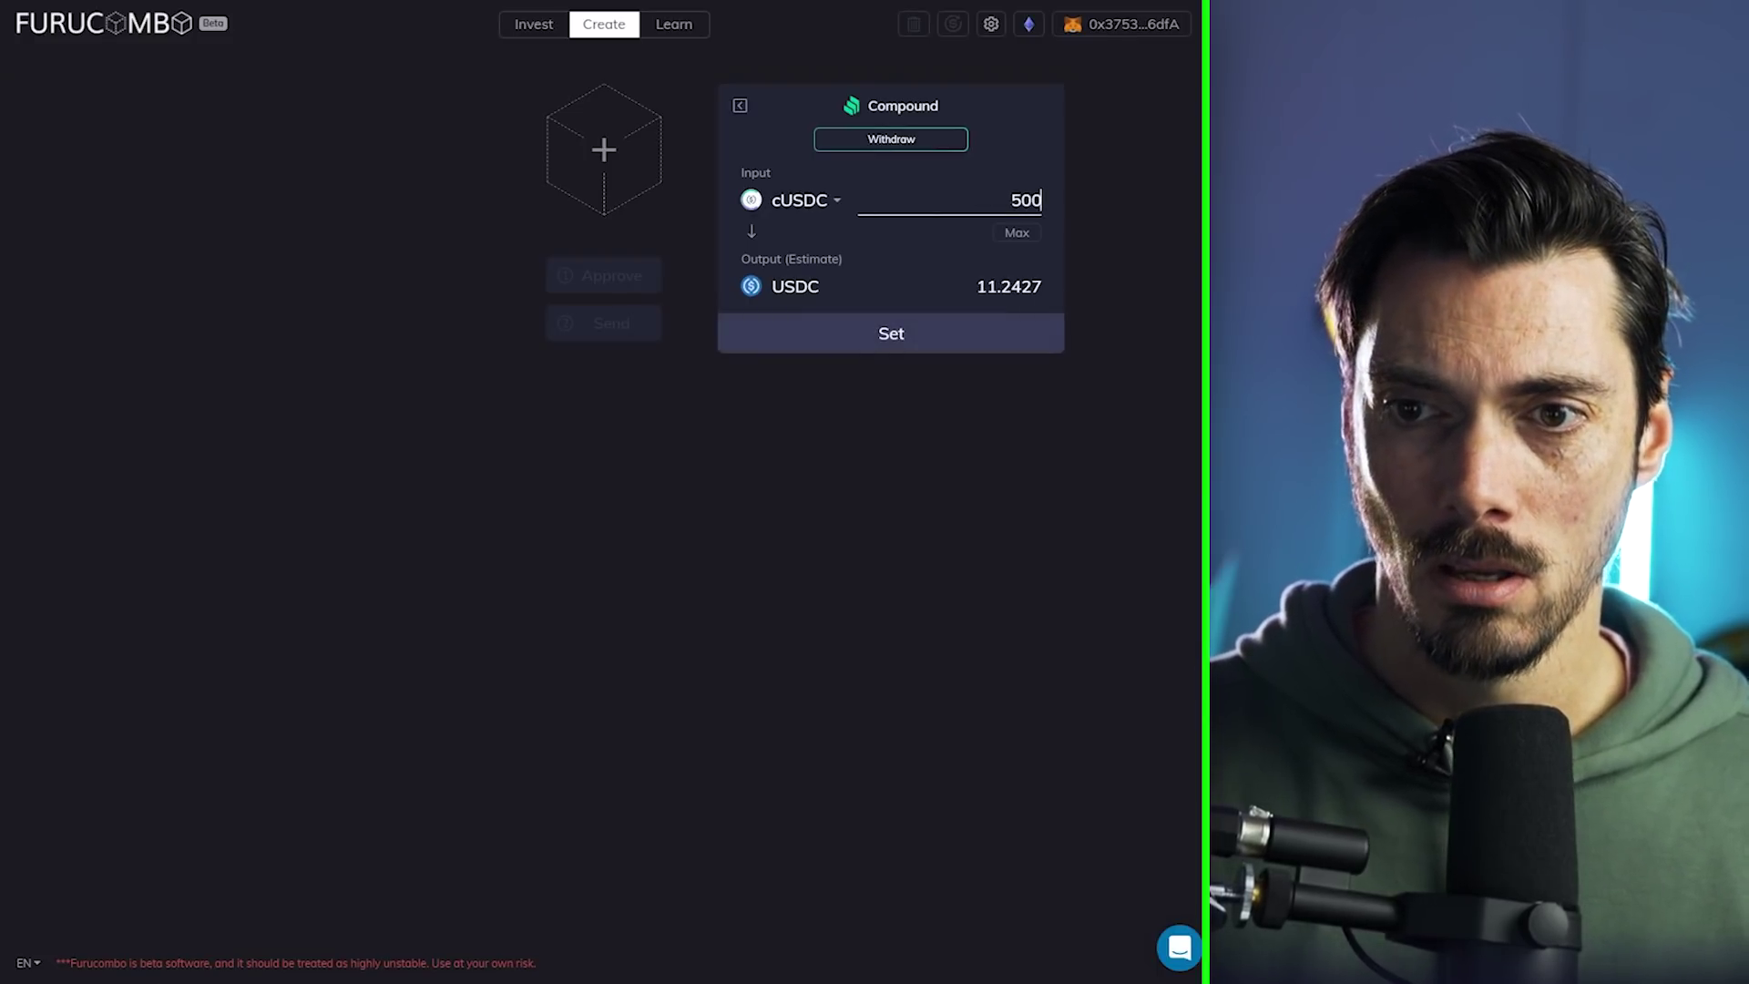
{"action": "type", "text": "000"}
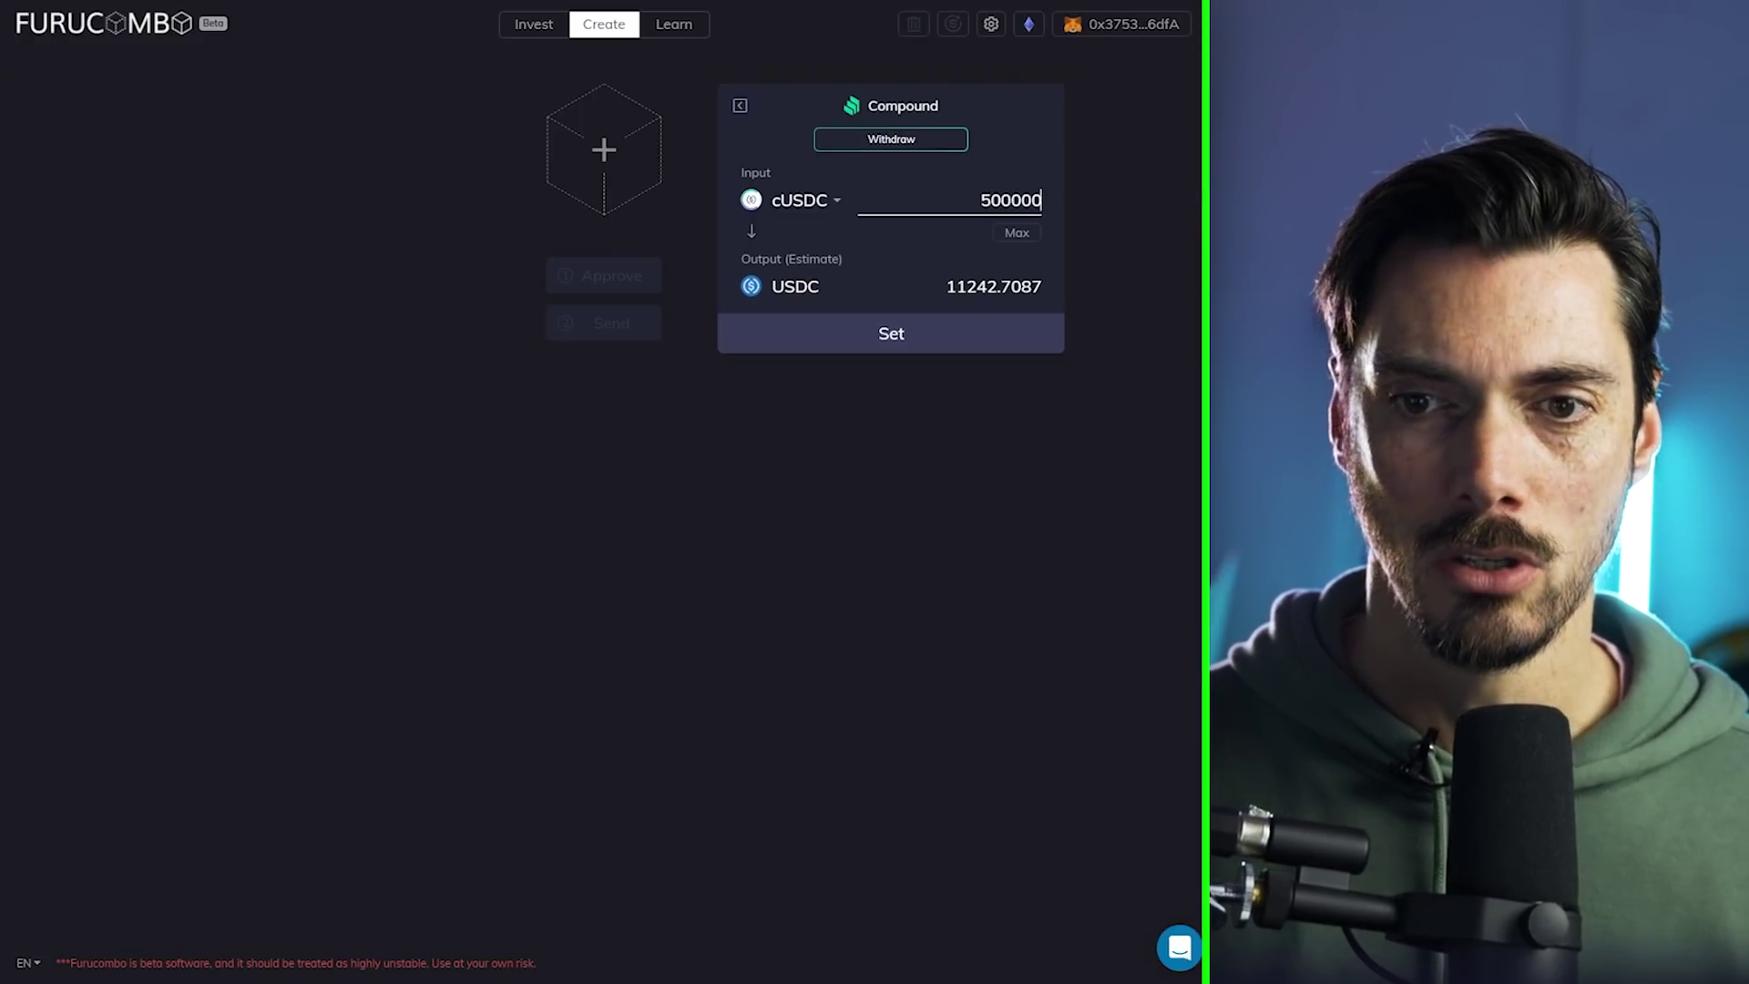
{"action": "key", "text": "Return"}
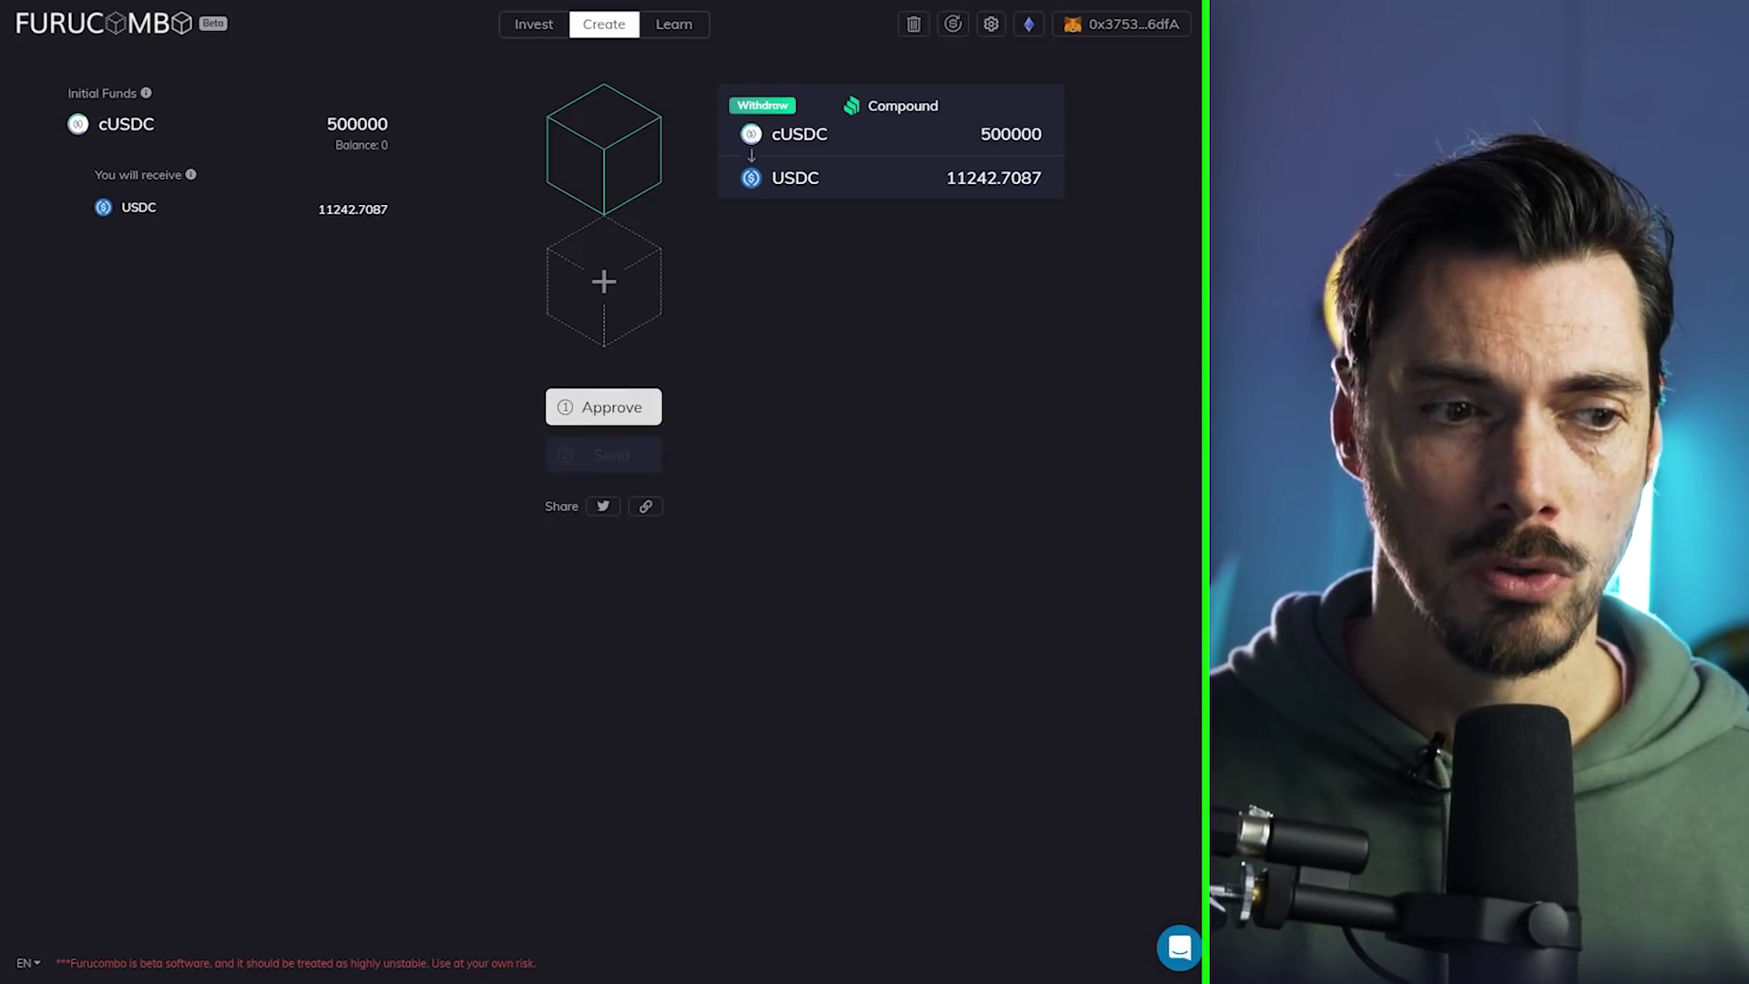
Step: Add a Uniswap V2 Swap Token cube that swaps the previous cube's full USDC output for DAI, refreshing the price before setting it
{"action": "left_click", "coordinate": [602, 281]}
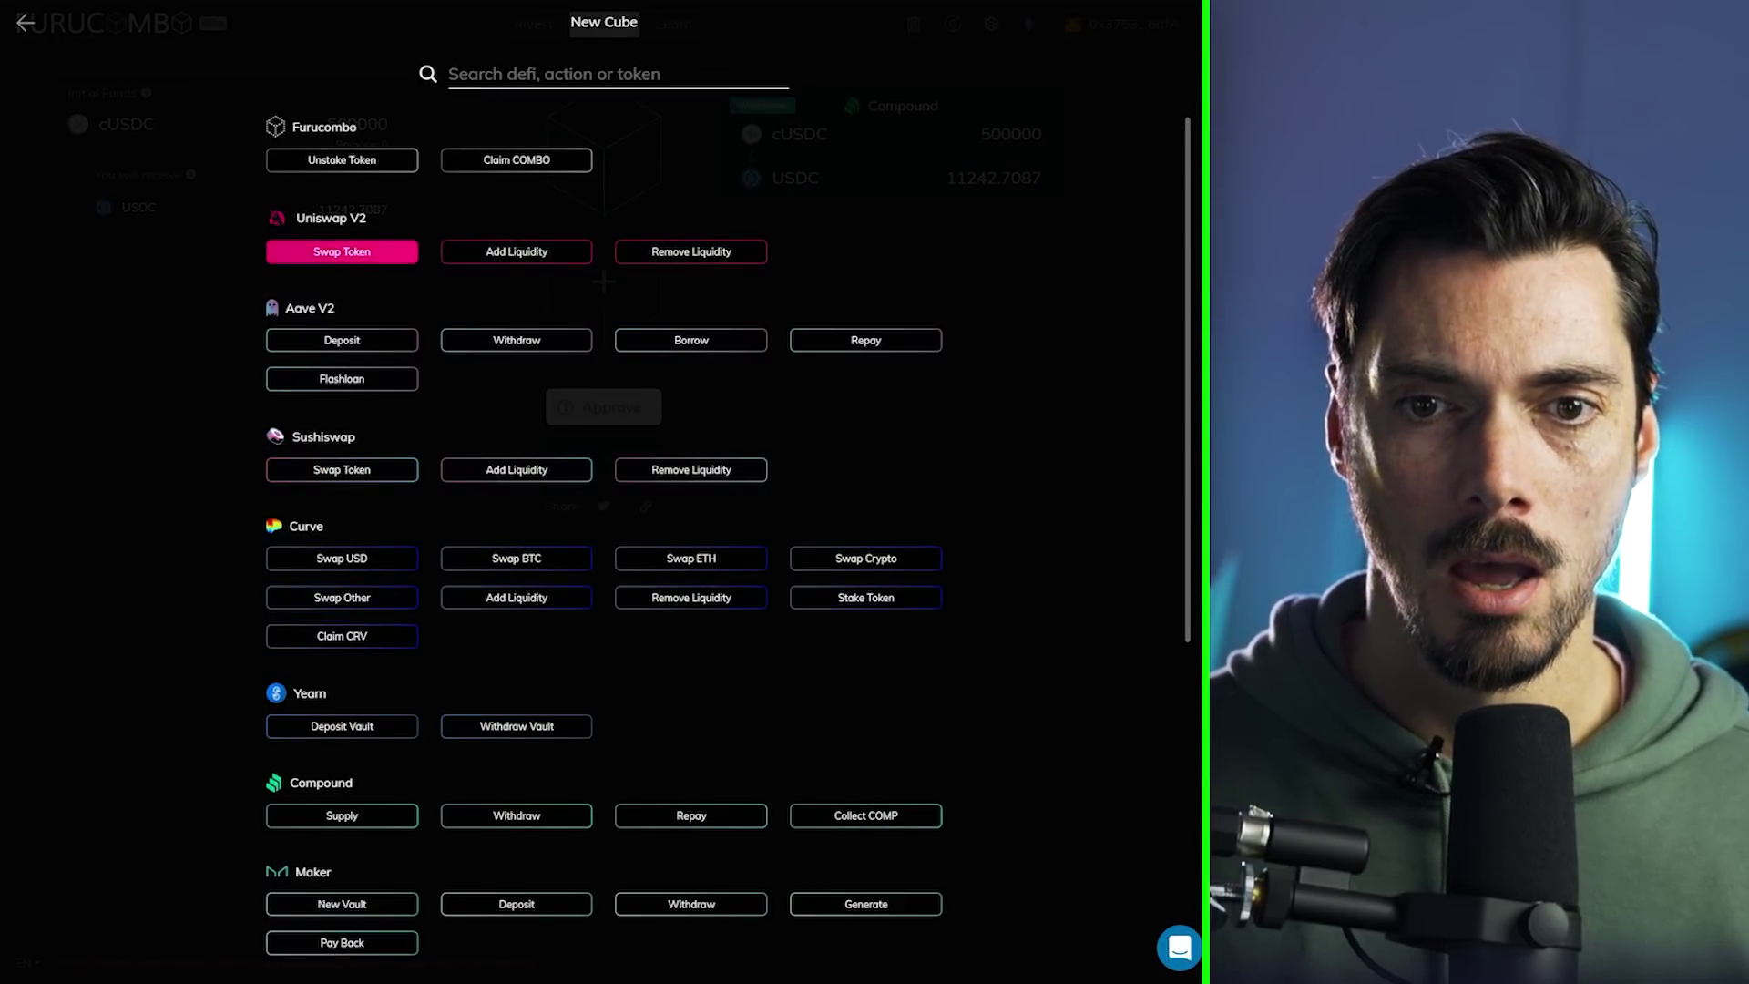
{"action": "left_click", "coordinate": [342, 251]}
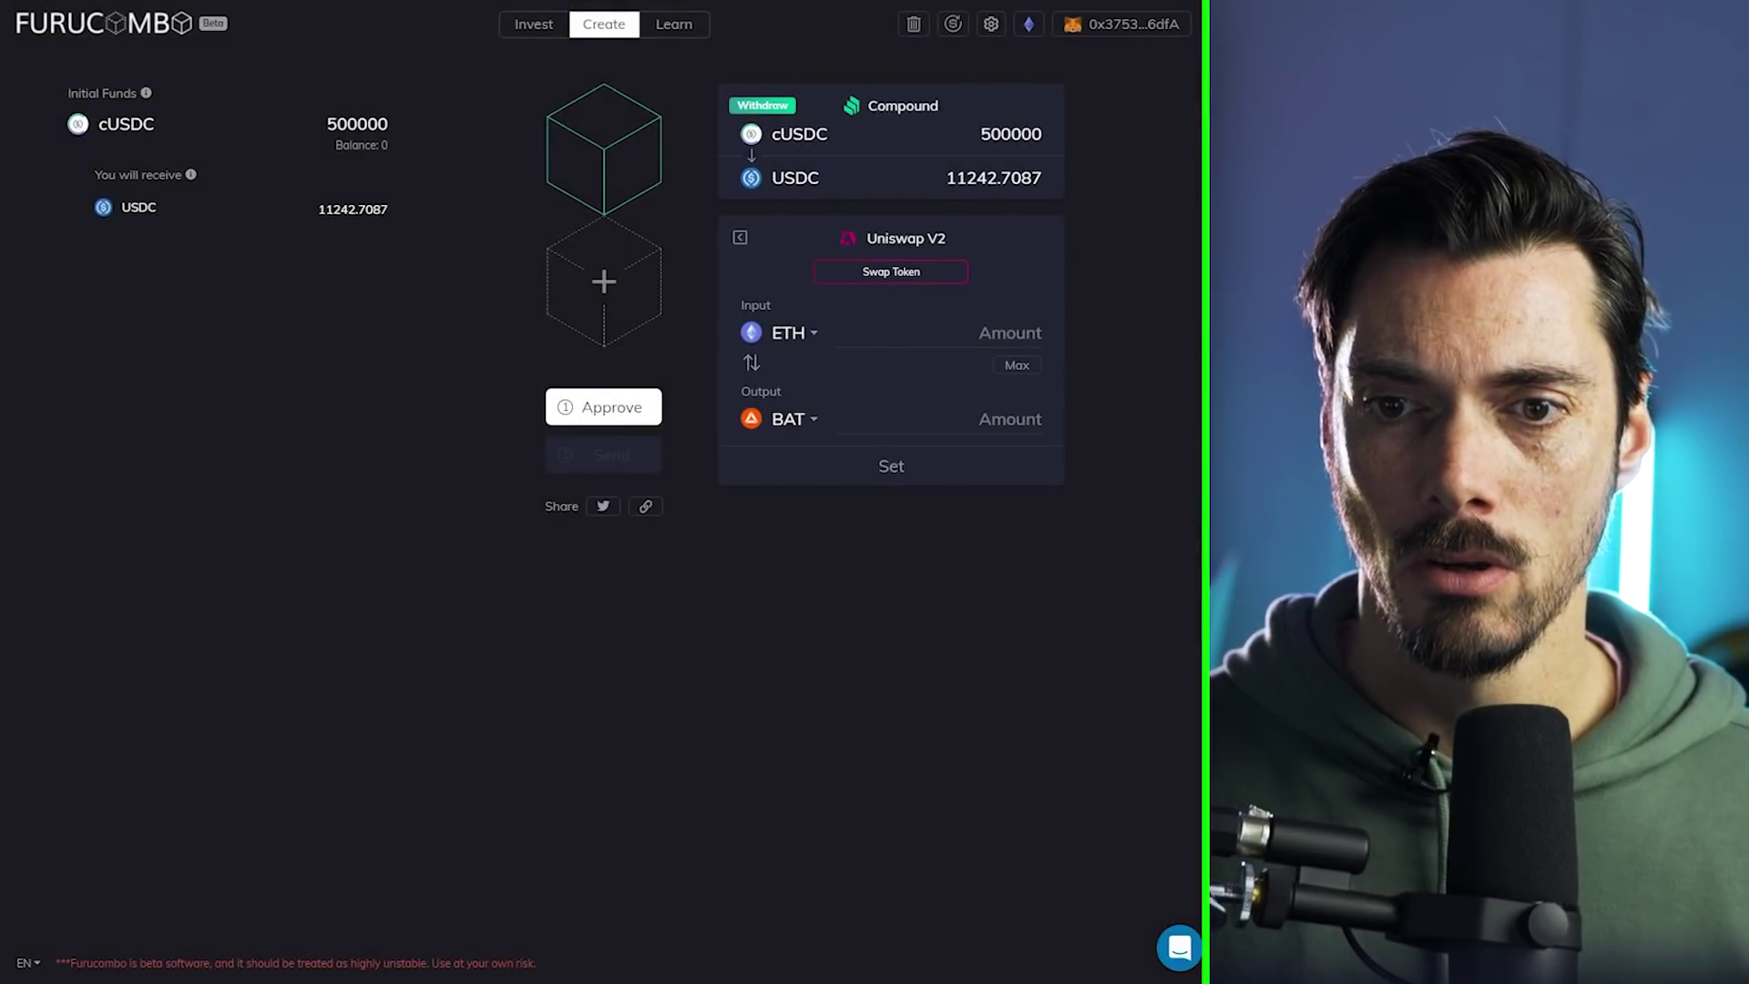
{"action": "left_click", "coordinate": [788, 333]}
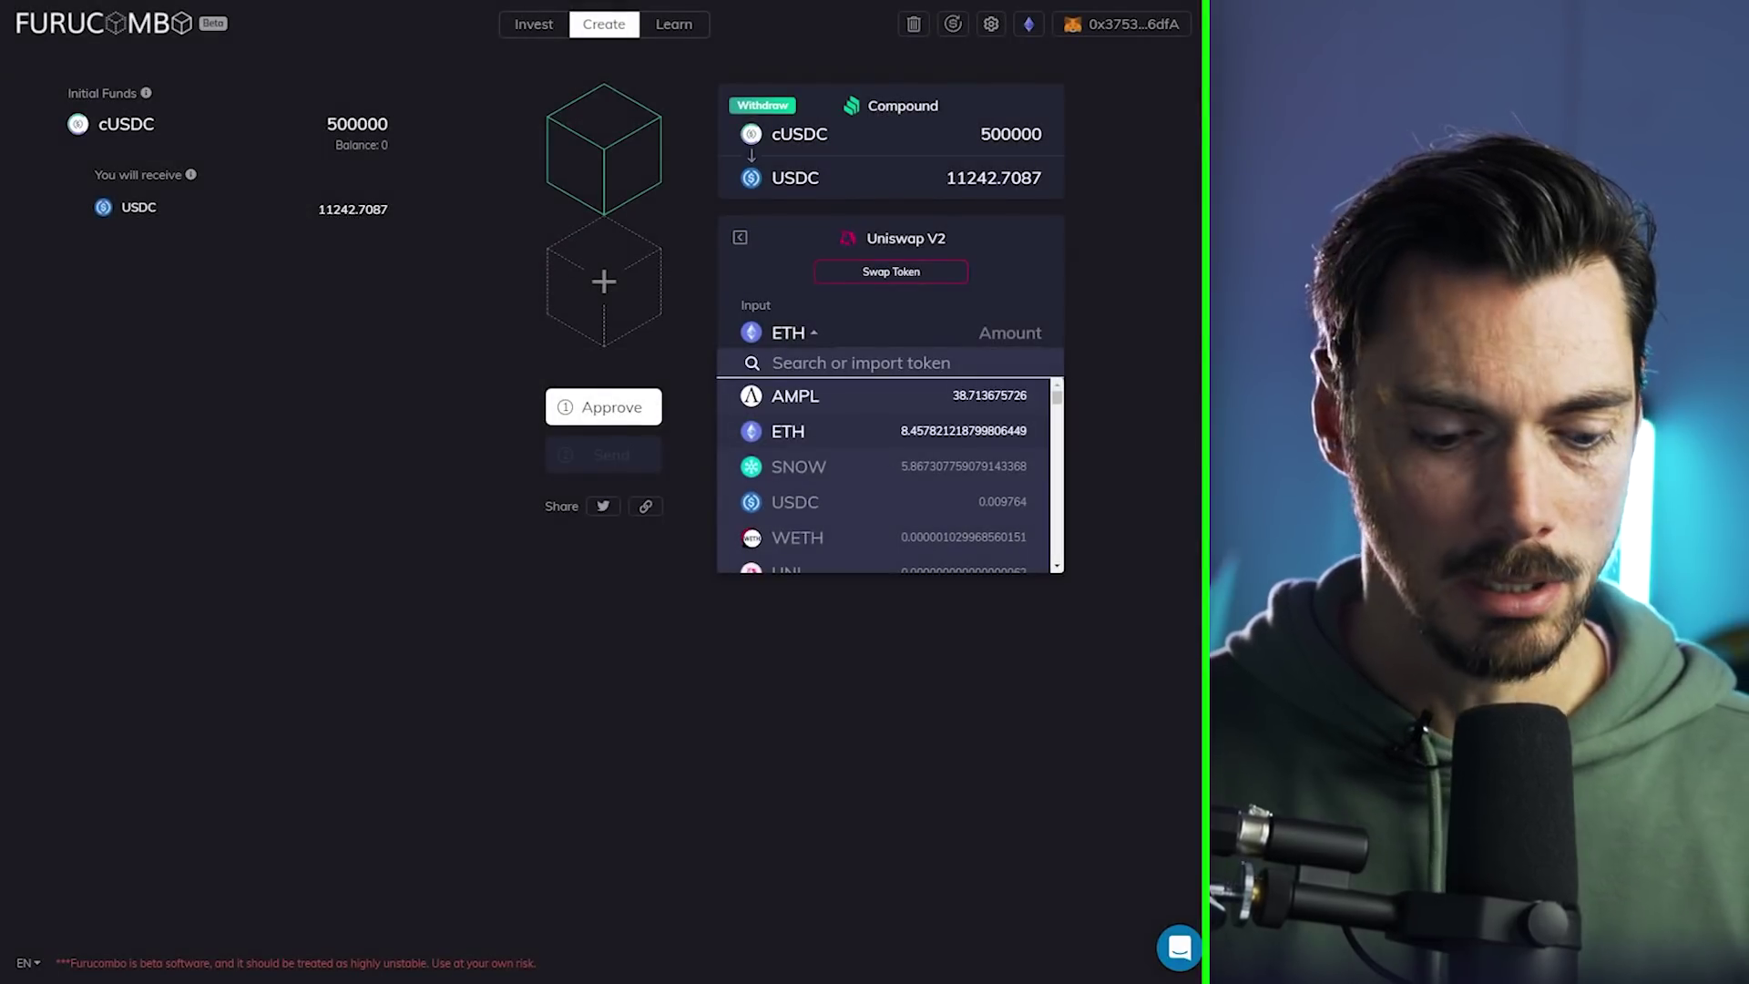
{"action": "type", "text": "usdc"}
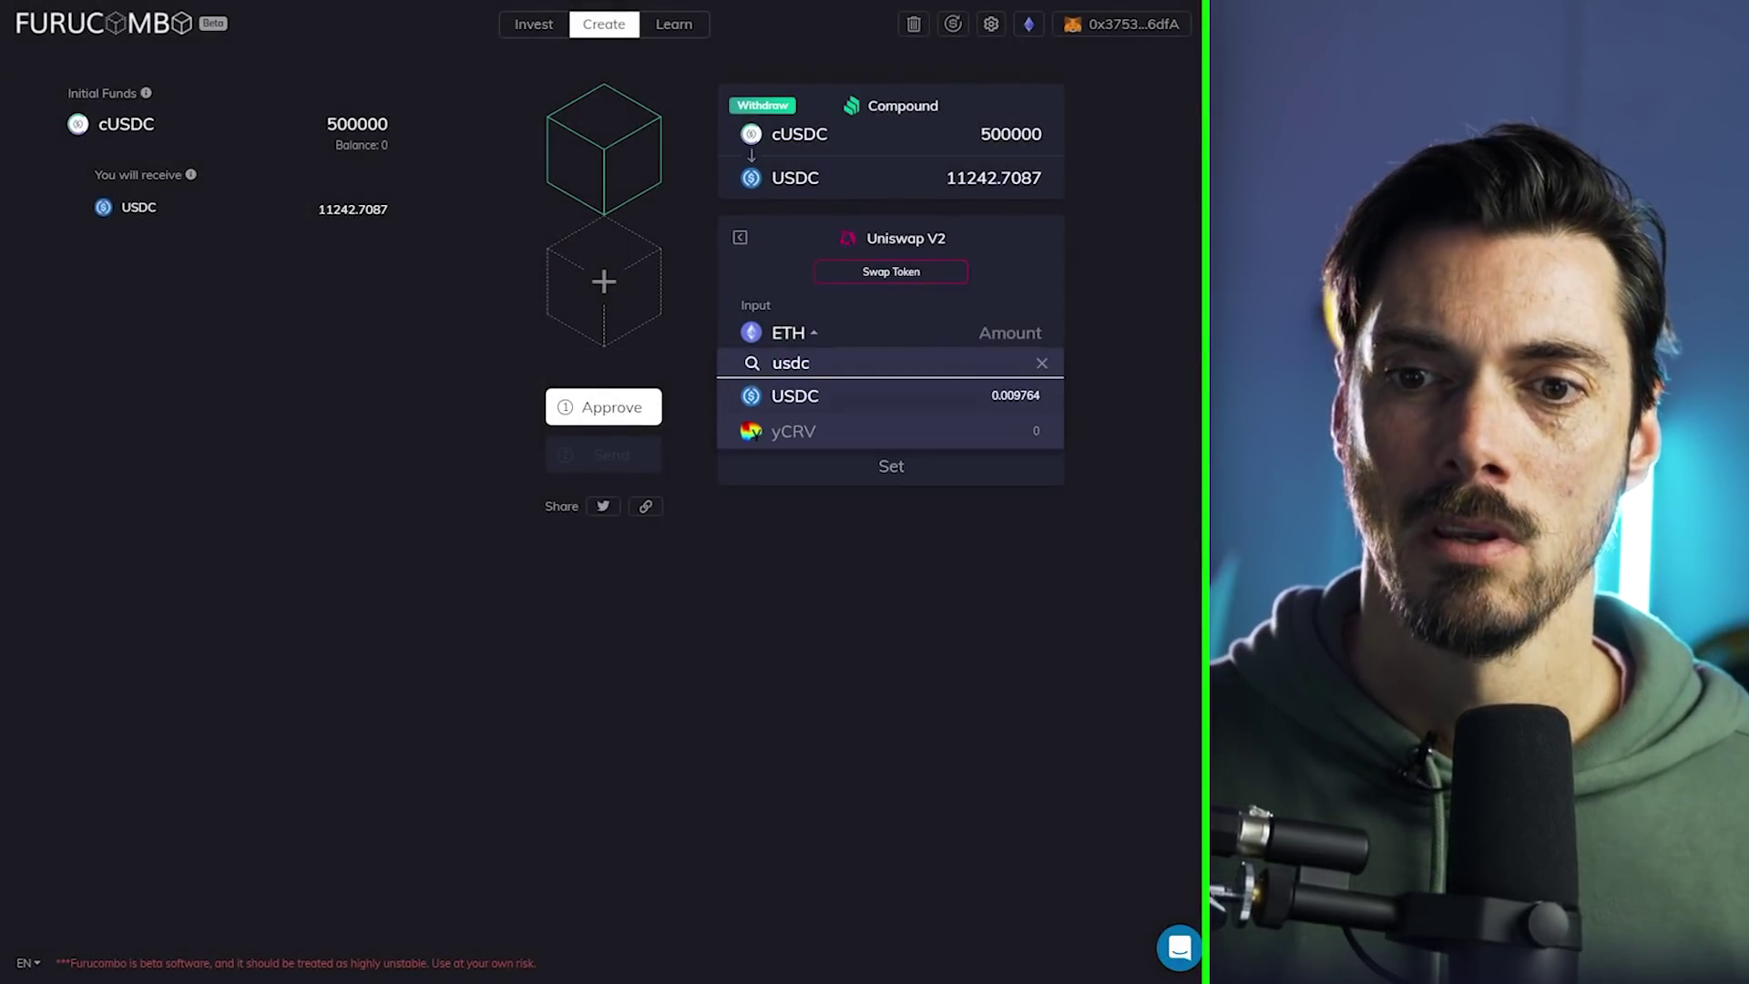
{"action": "key", "text": "Return"}
{"action": "left_click", "coordinate": [939, 365]}
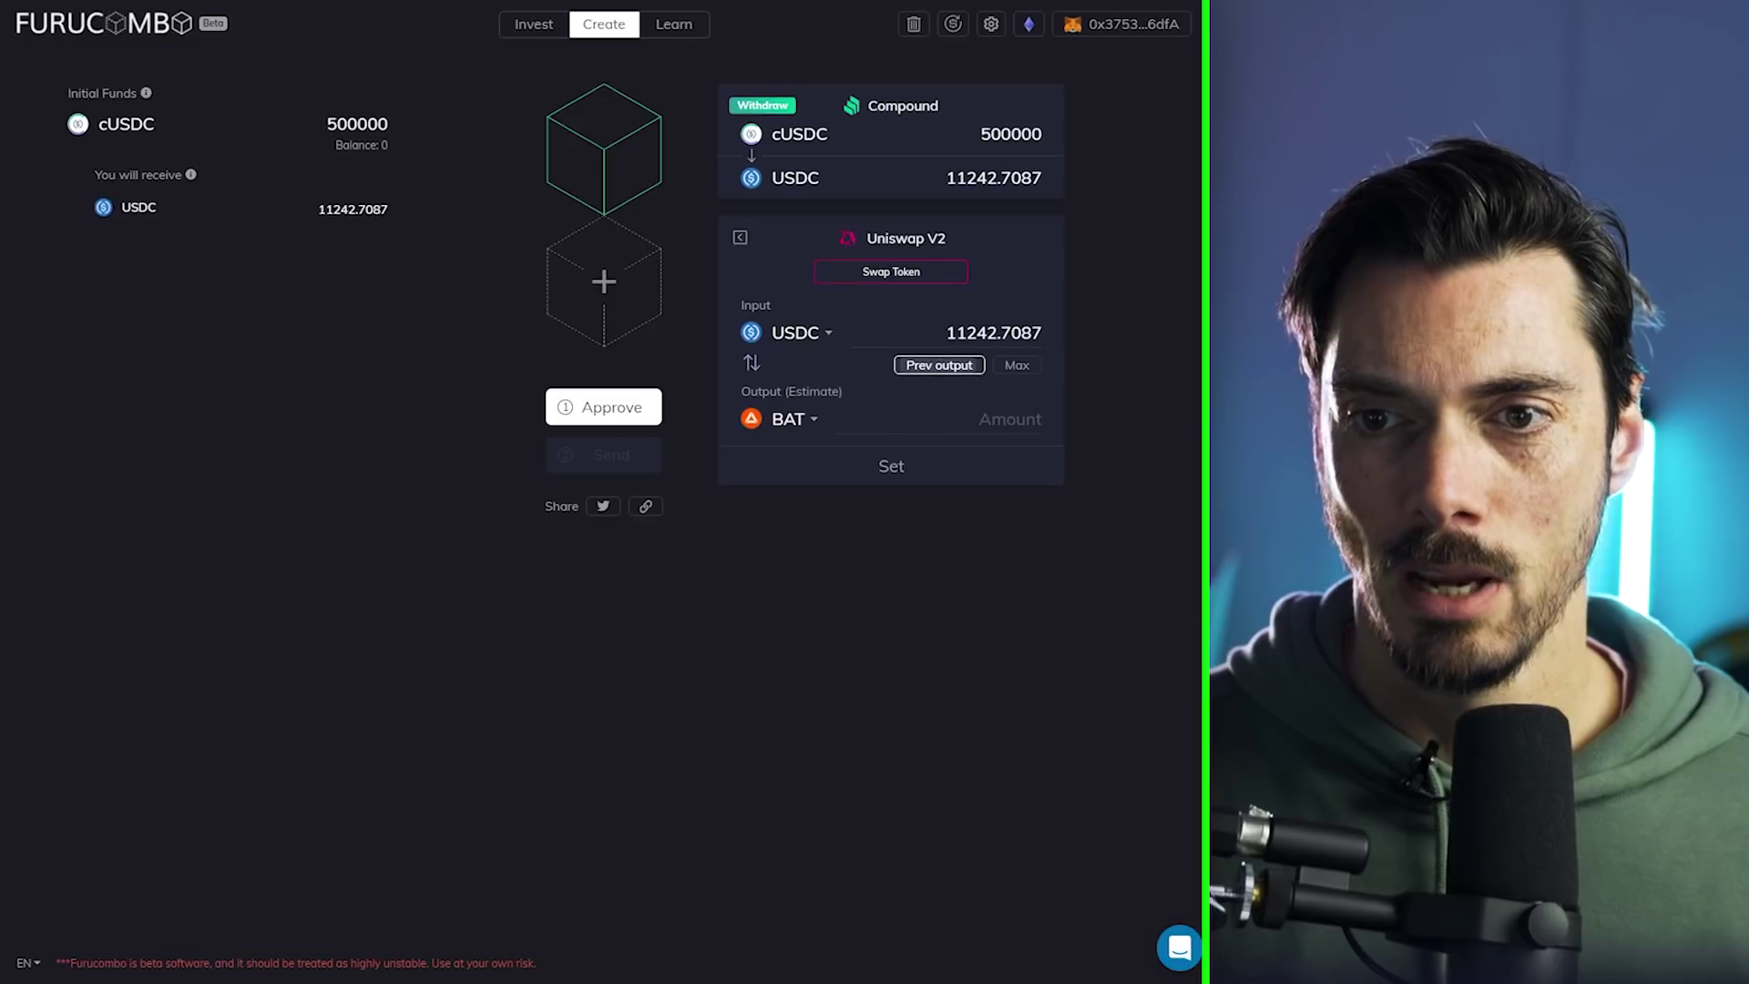
{"action": "left_click", "coordinate": [792, 419]}
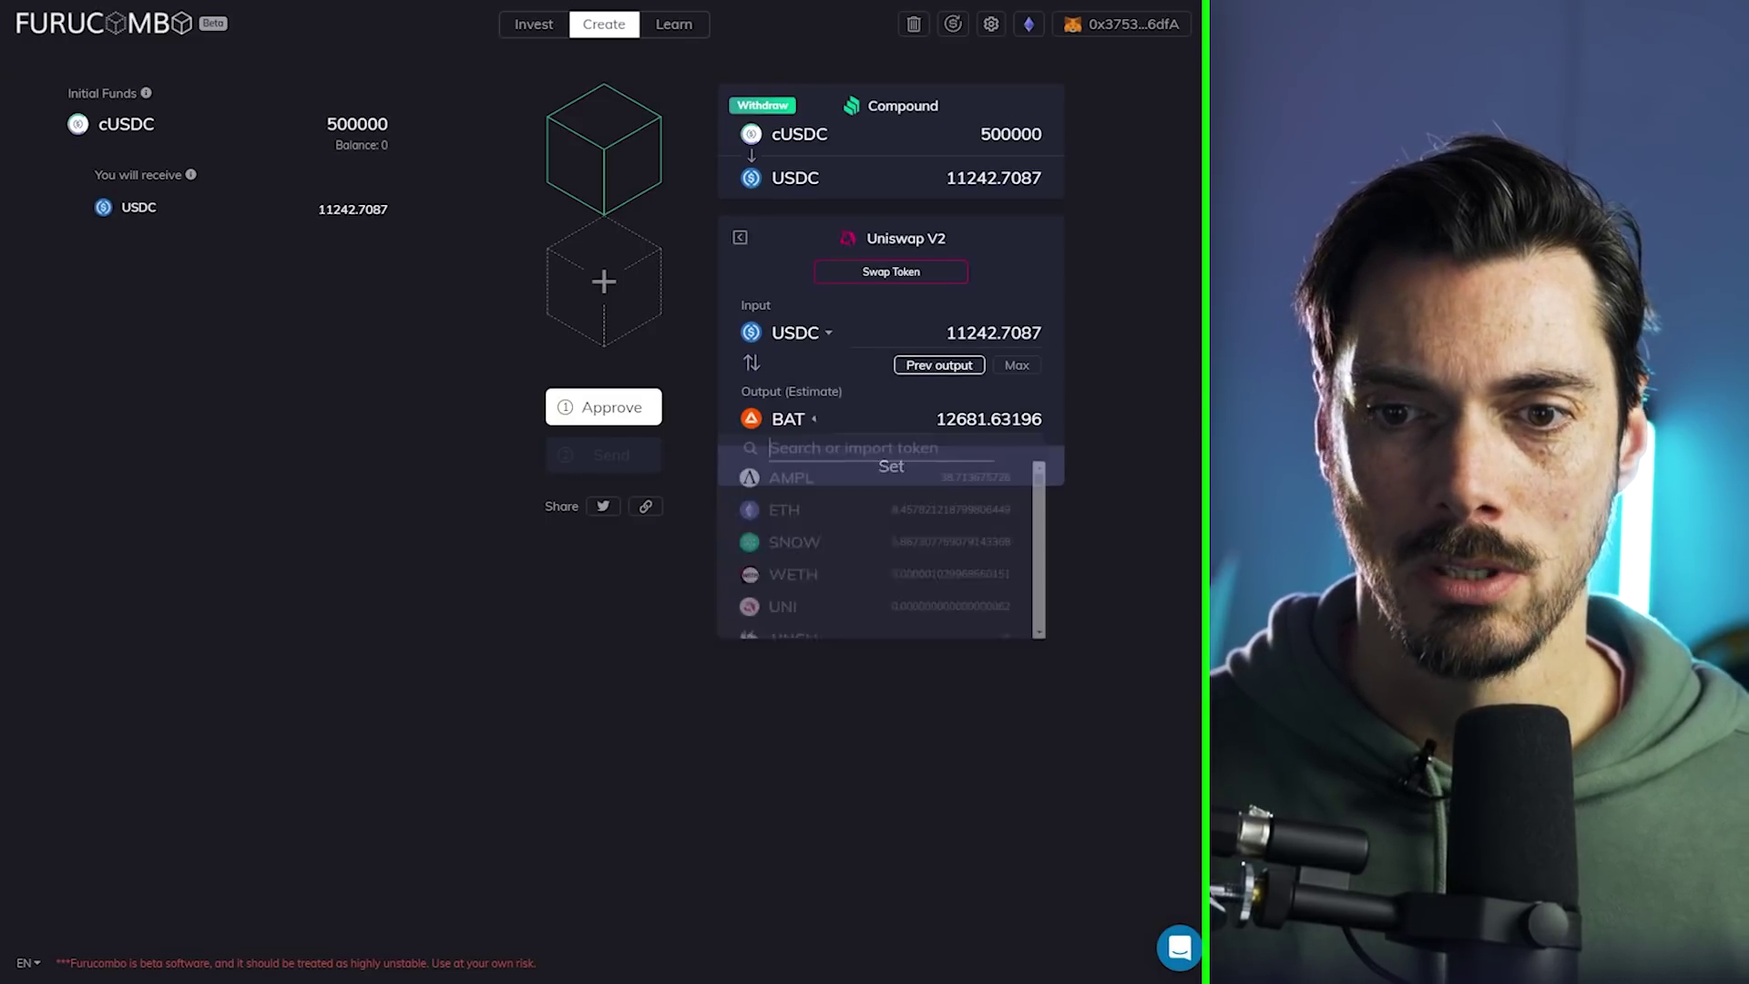
{"action": "type", "text": "dai"}
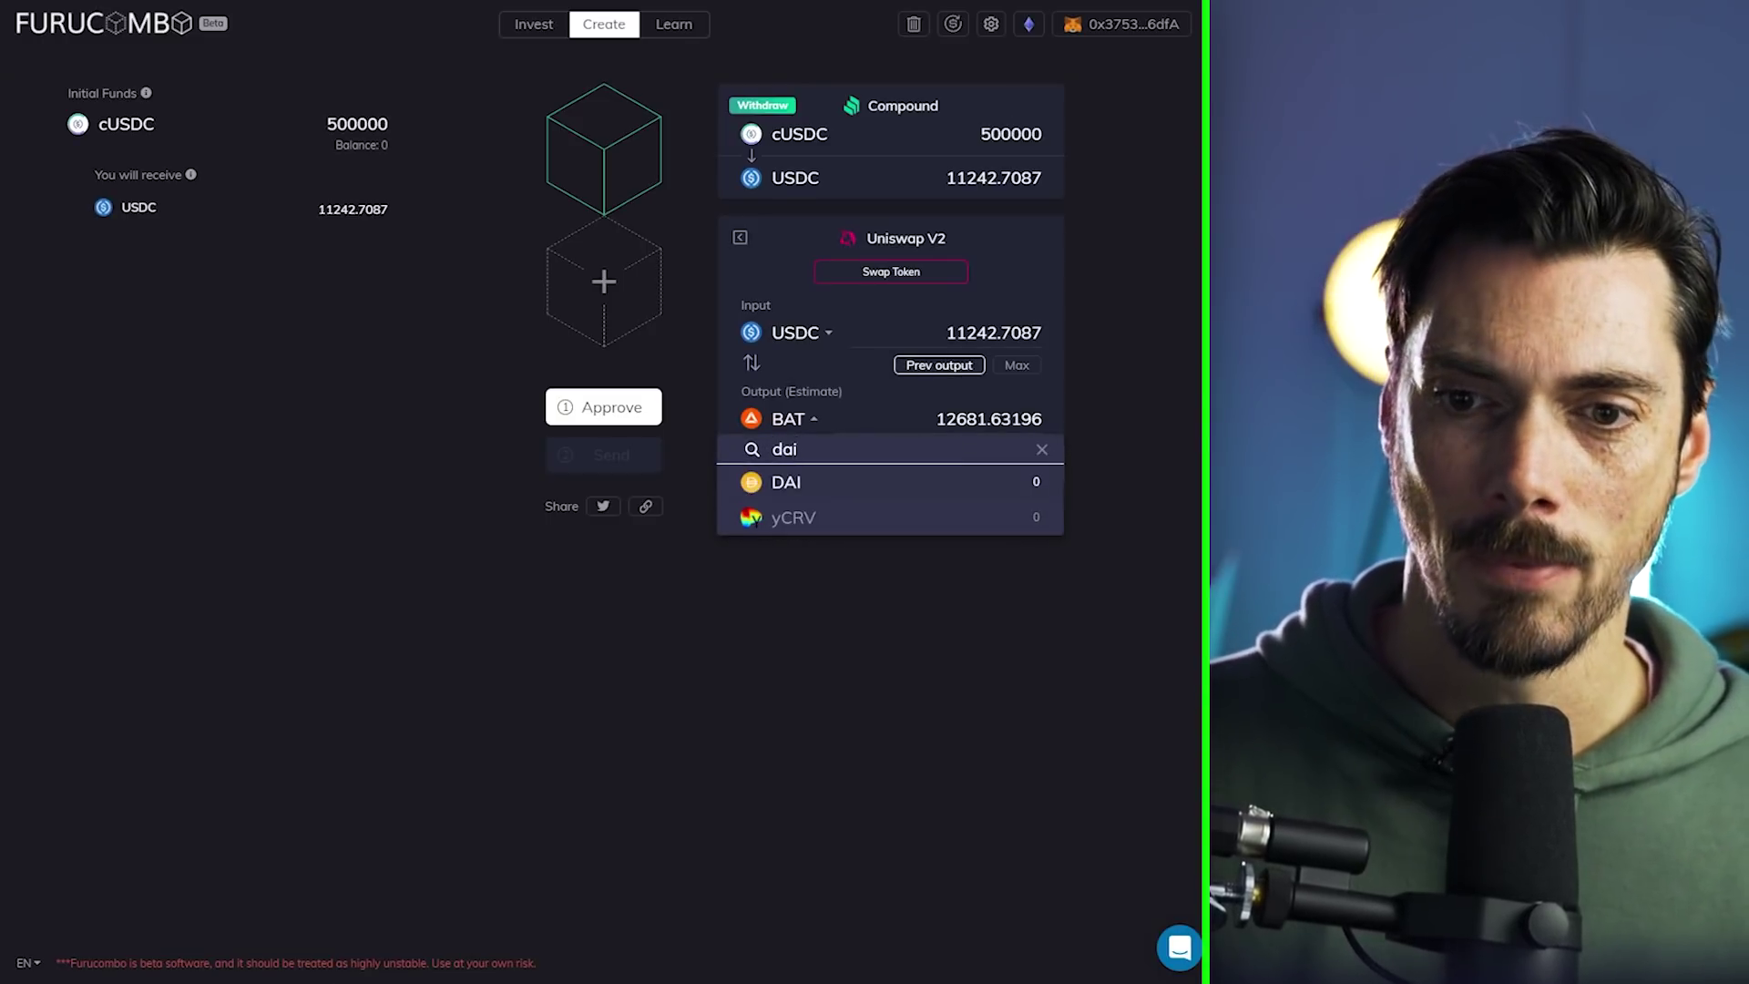
{"action": "key", "text": "Return"}
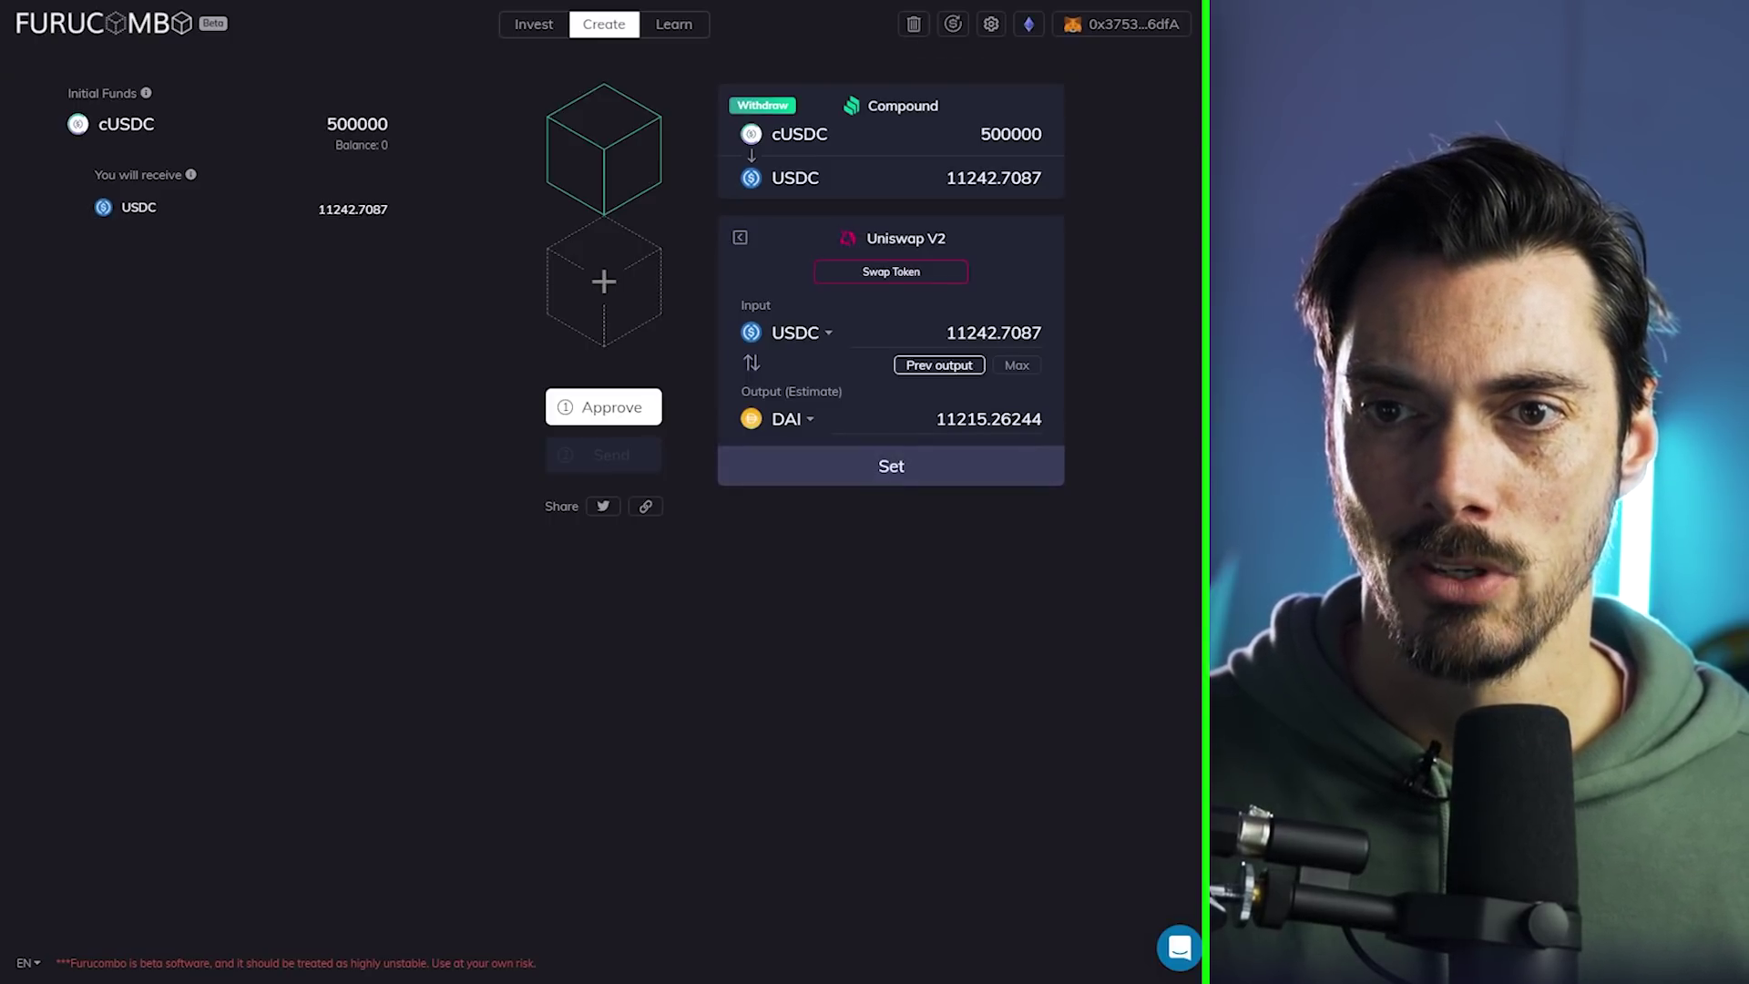
{"action": "left_click", "coordinate": [953, 24]}
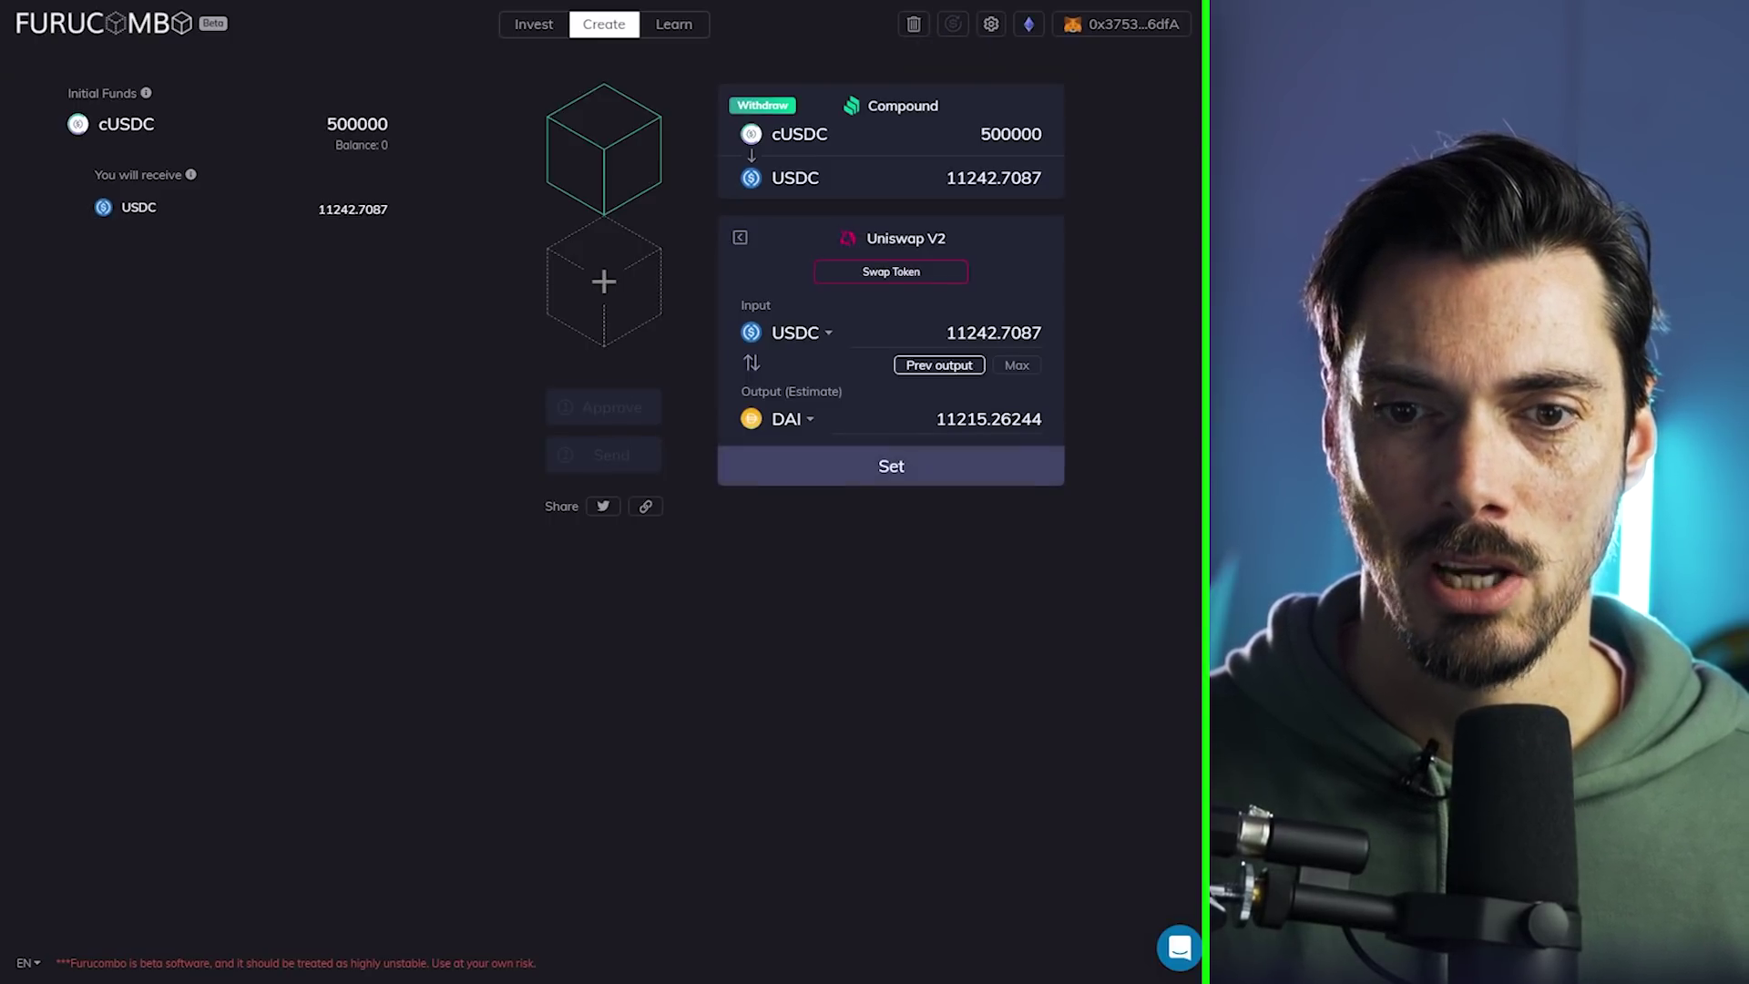
{"action": "left_click", "coordinate": [890, 465]}
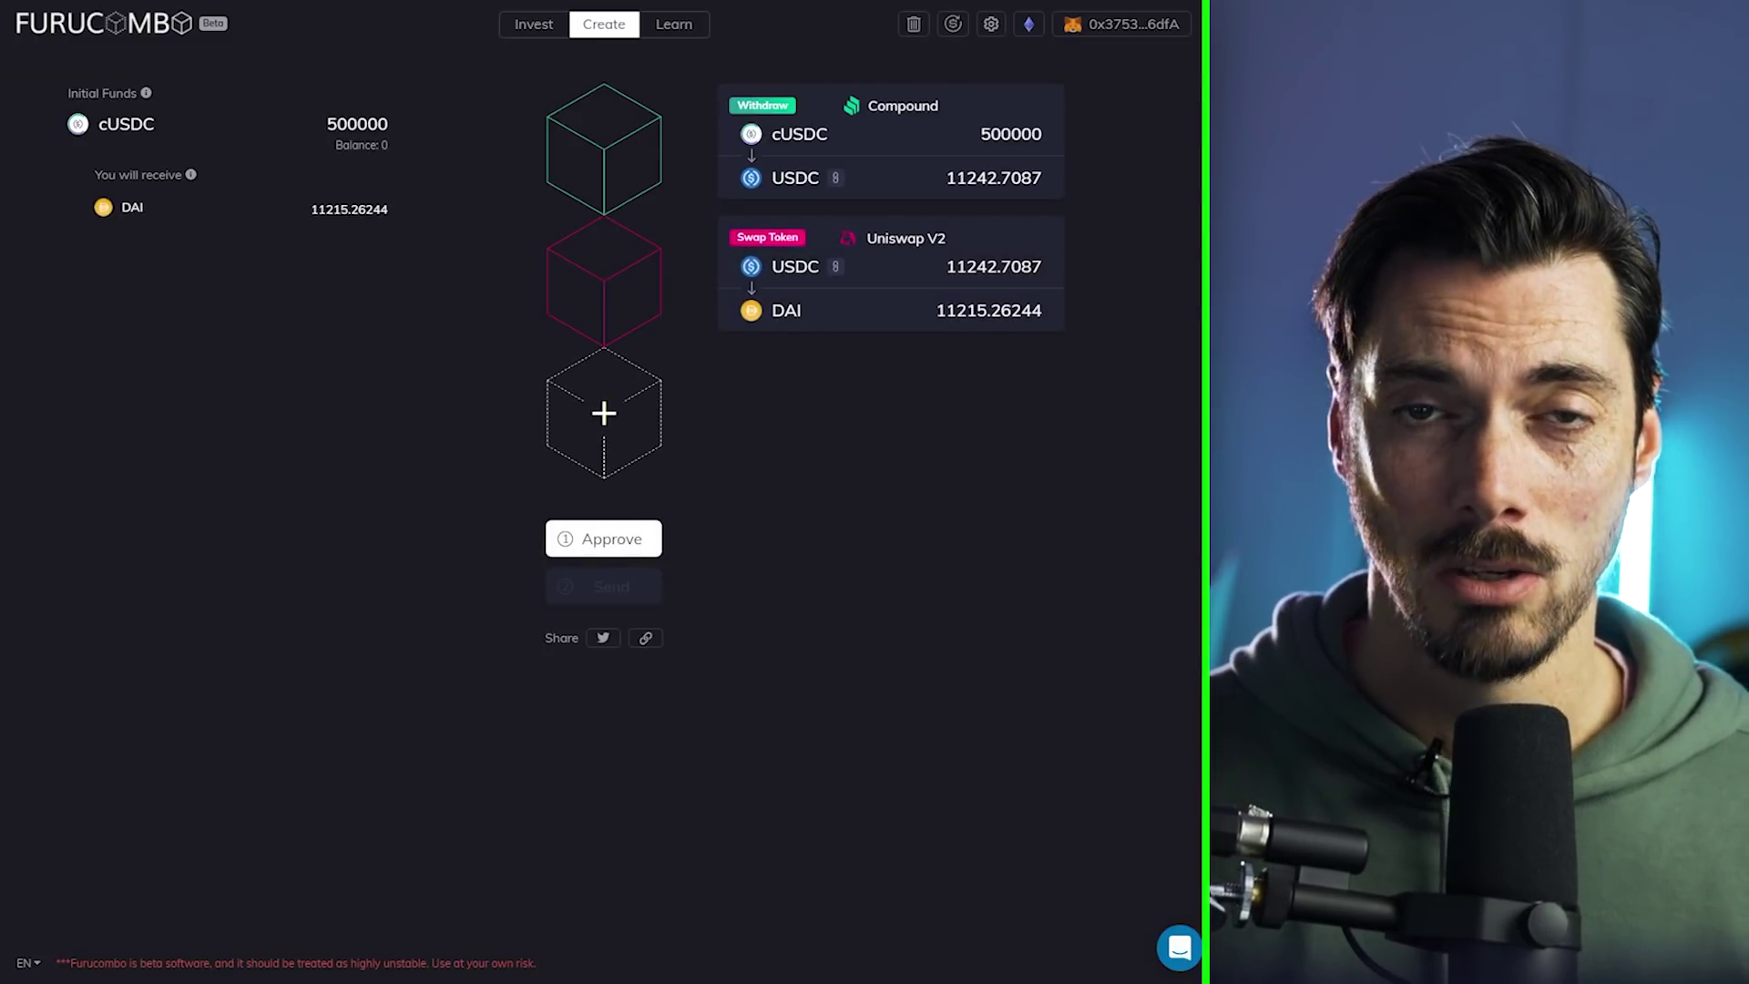
Step: Add a Compound Supply cube that supplies the previous swap's full DAI output for cDAI
{"action": "left_click", "coordinate": [604, 413]}
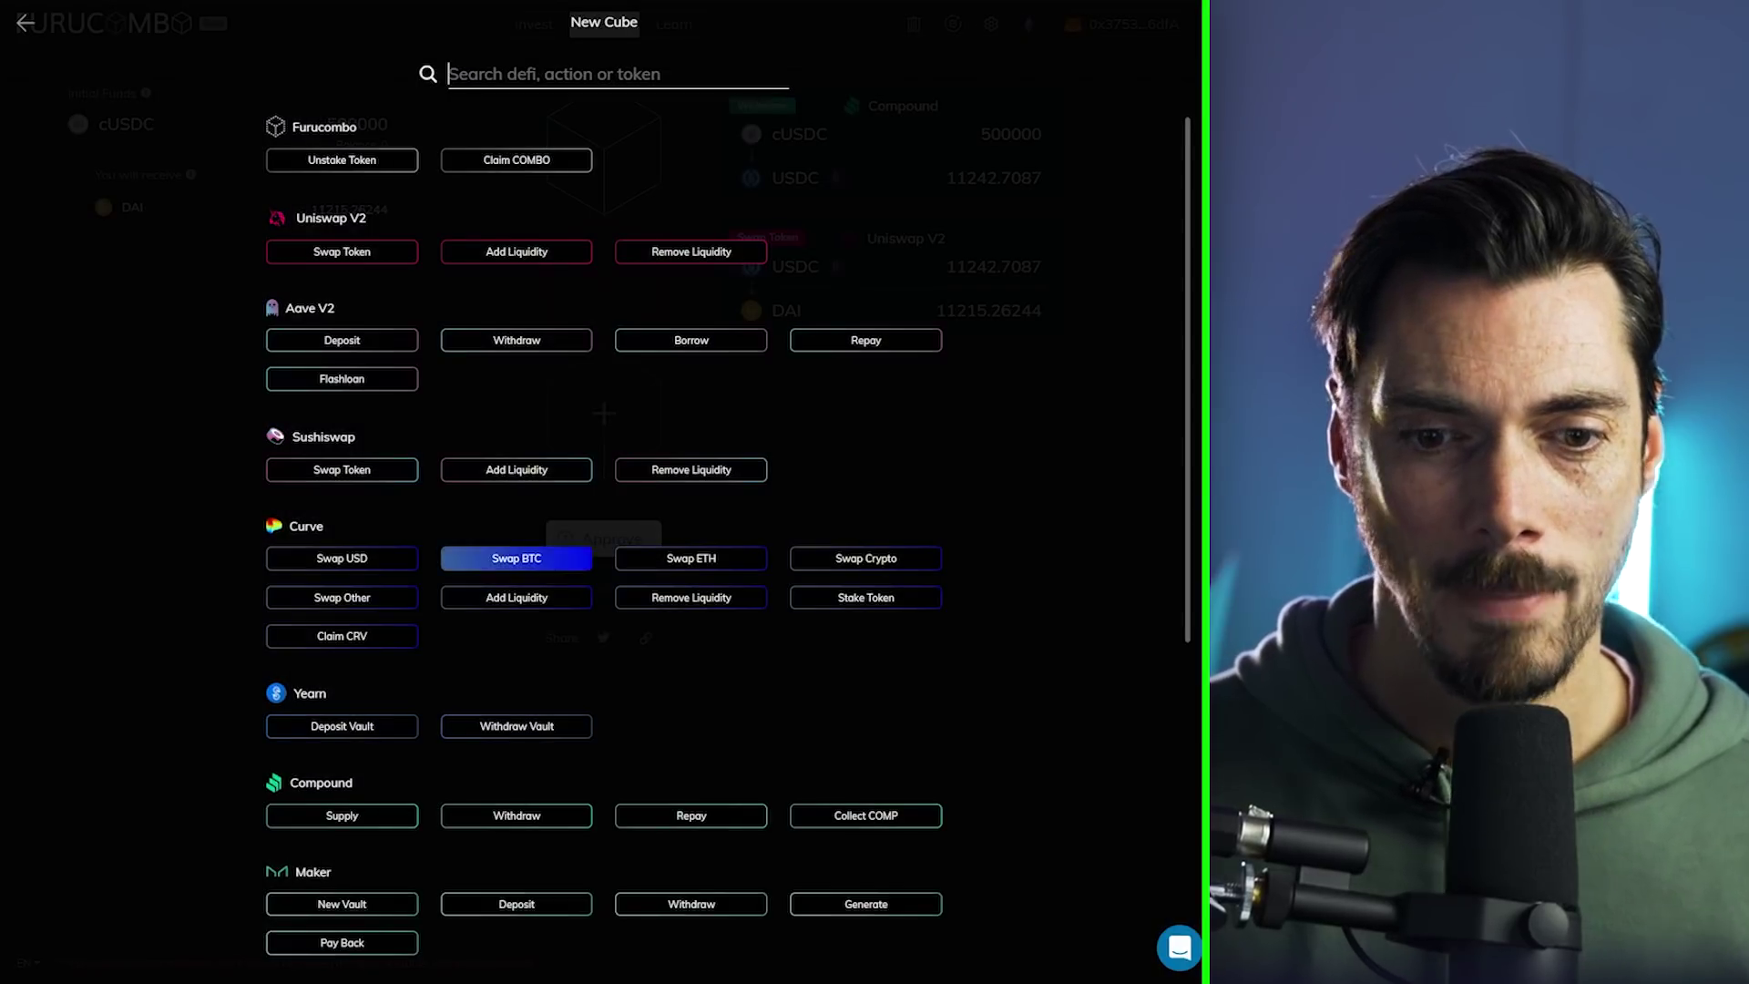
{"action": "left_click", "coordinate": [342, 815]}
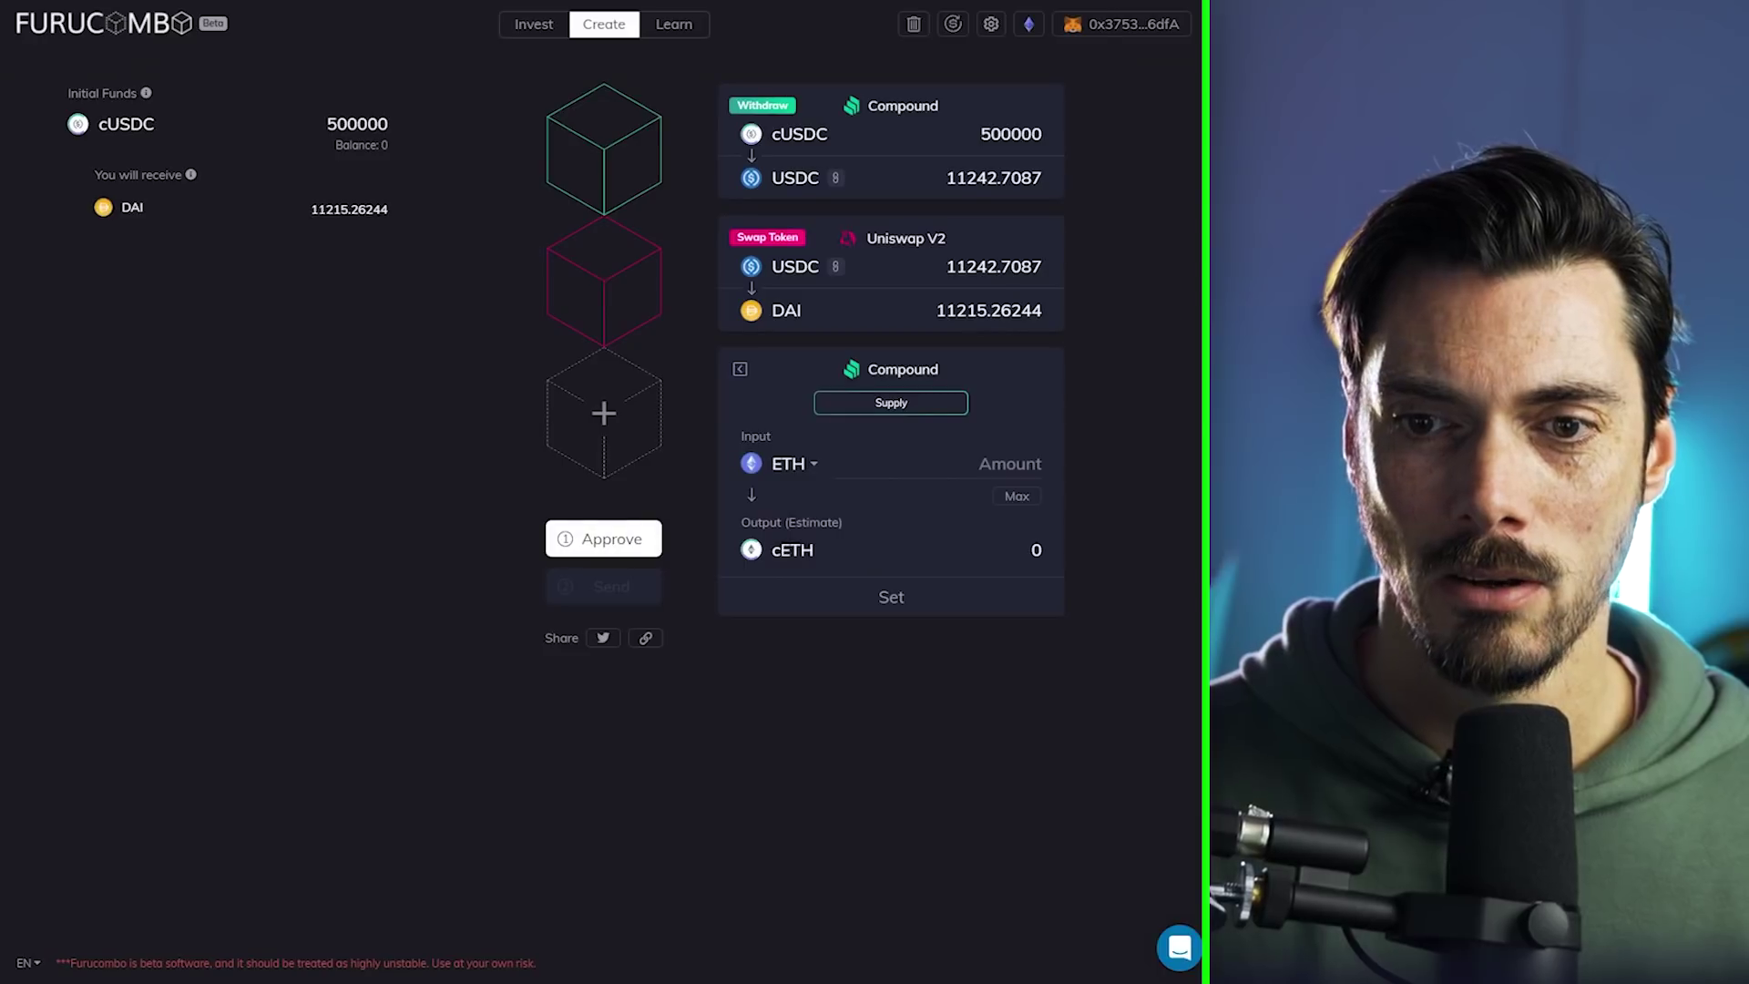
{"action": "left_click", "coordinate": [791, 463]}
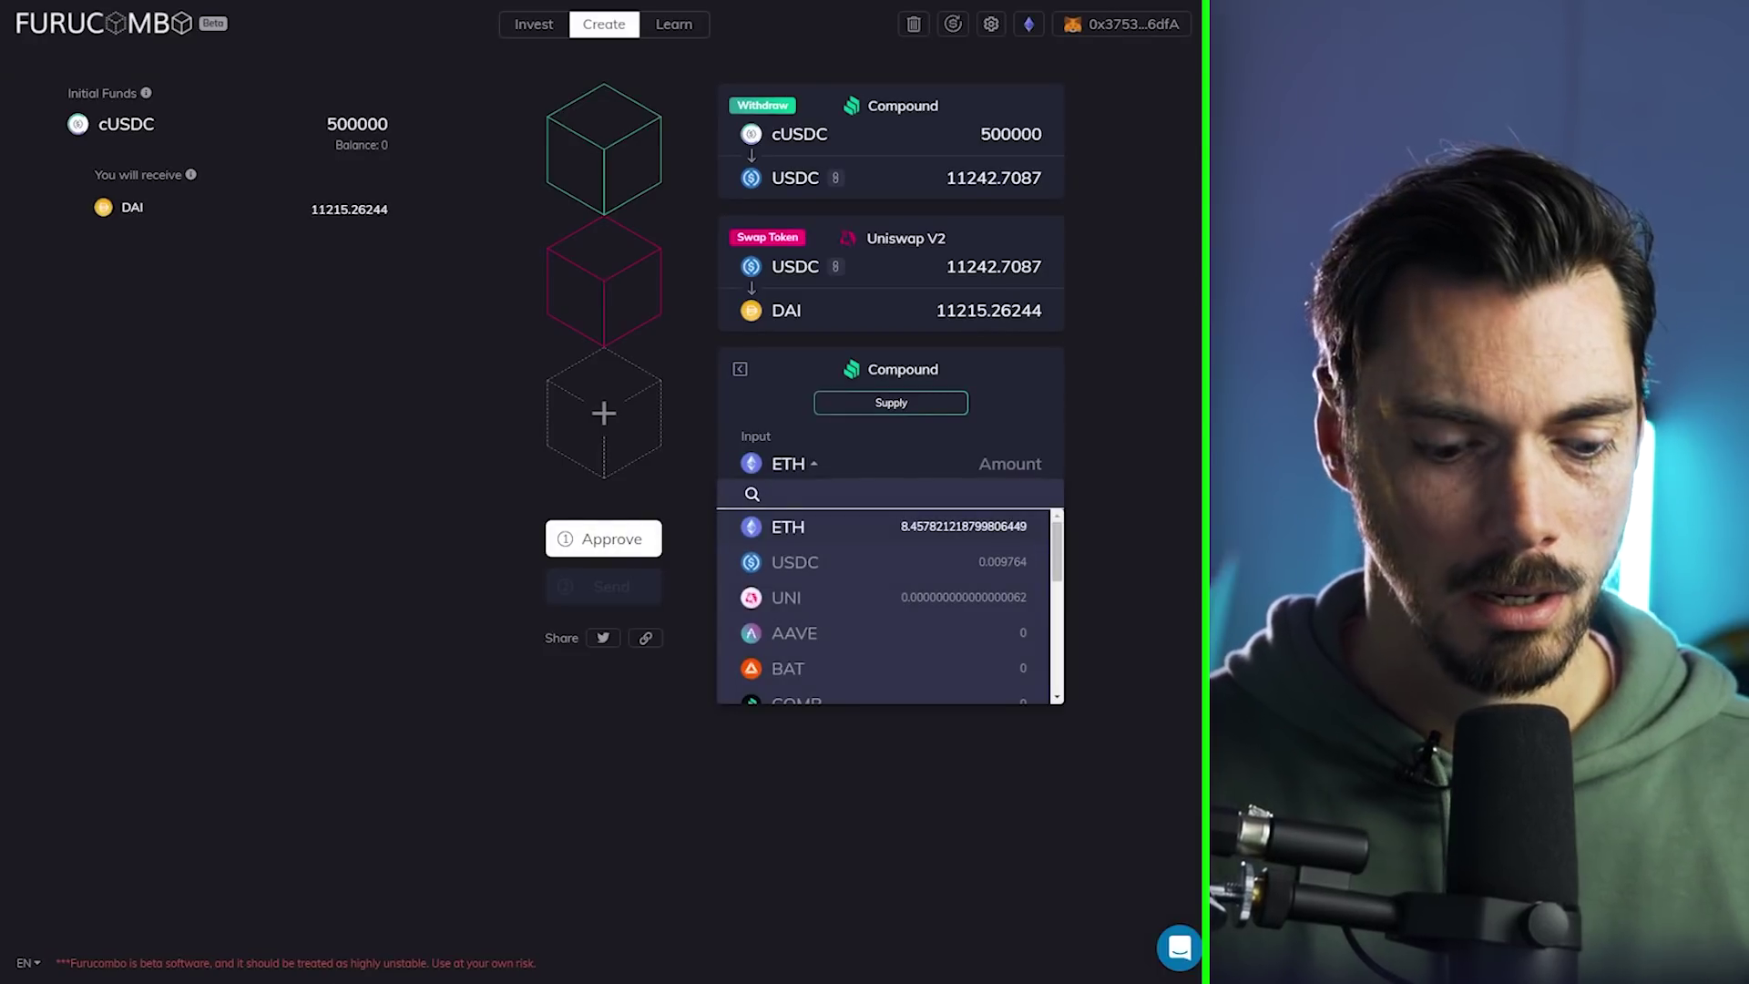
{"action": "type", "text": "dai"}
{"action": "key", "text": "Return"}
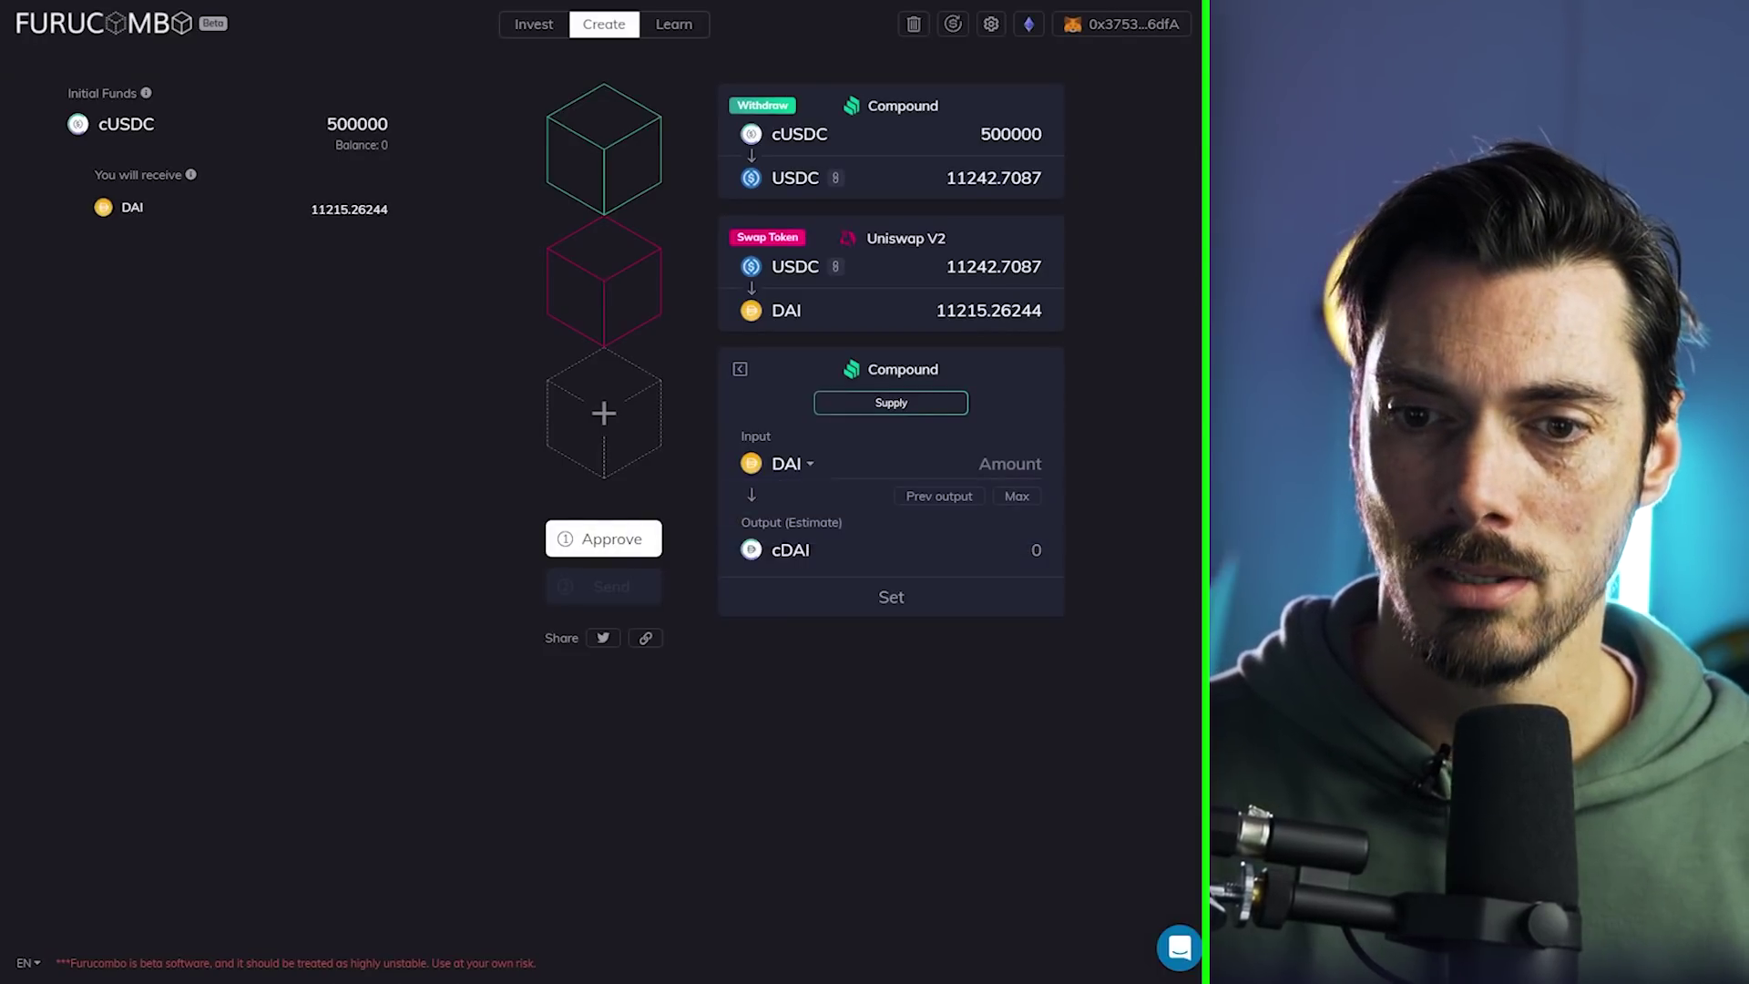
{"action": "left_click", "coordinate": [939, 495]}
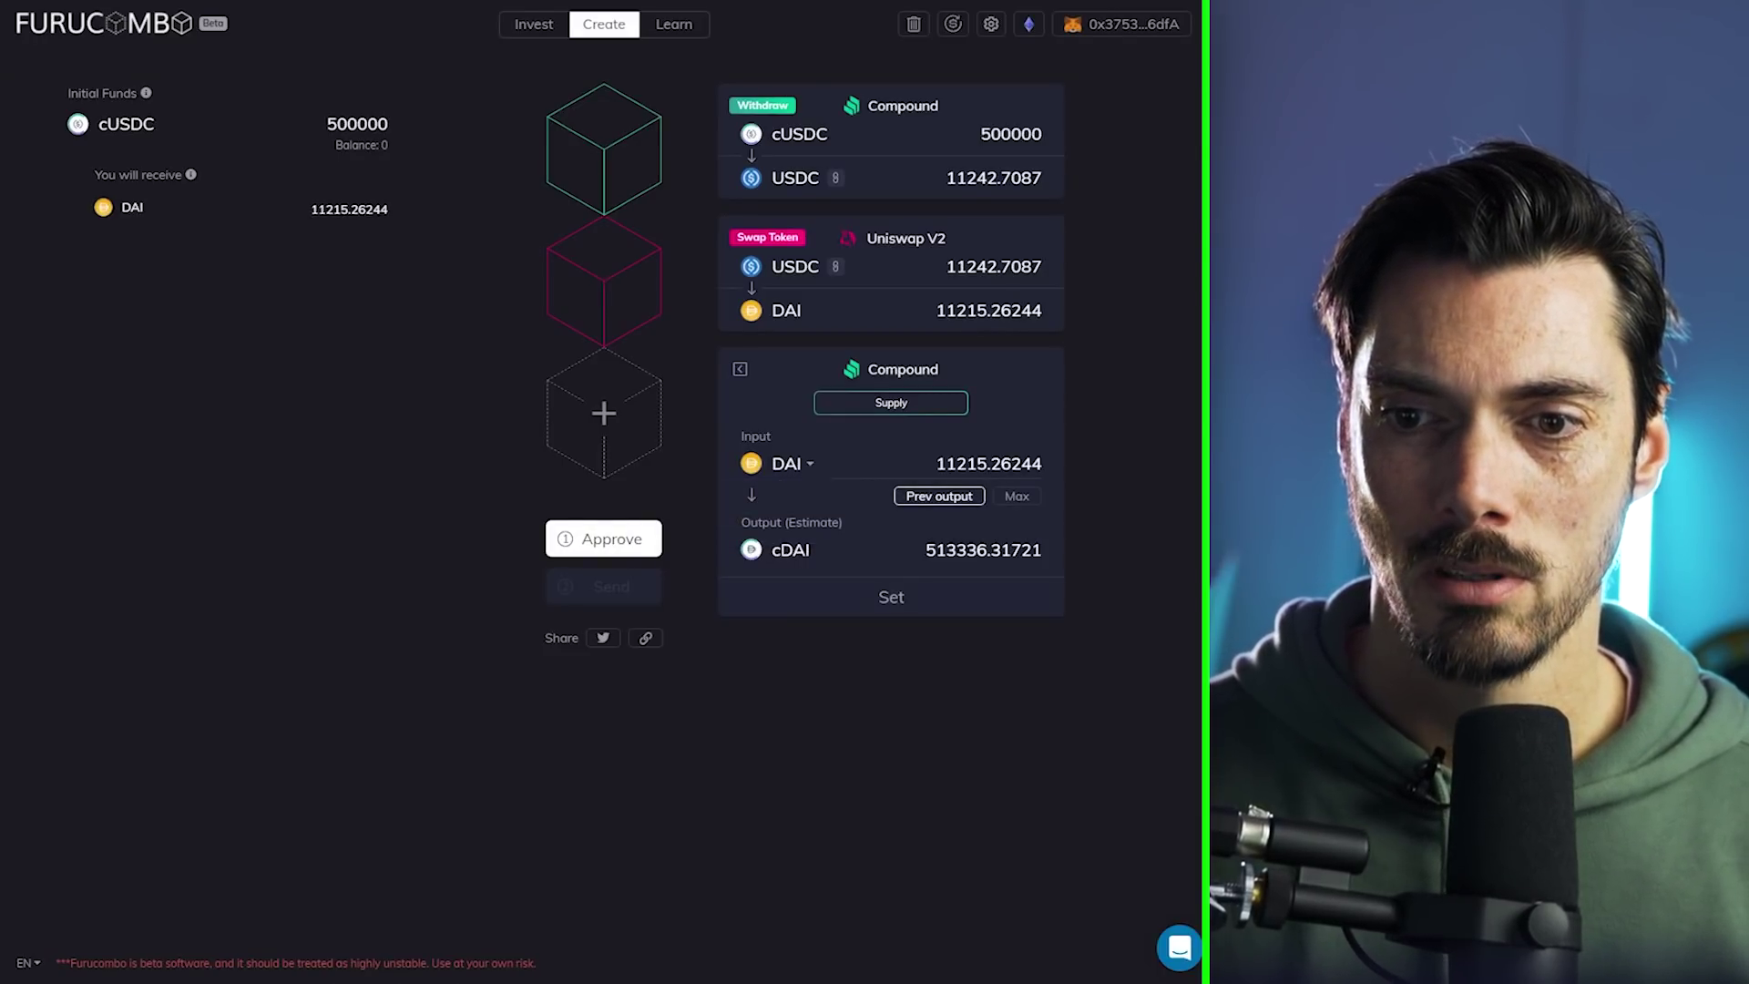
{"action": "left_click", "coordinate": [891, 597]}
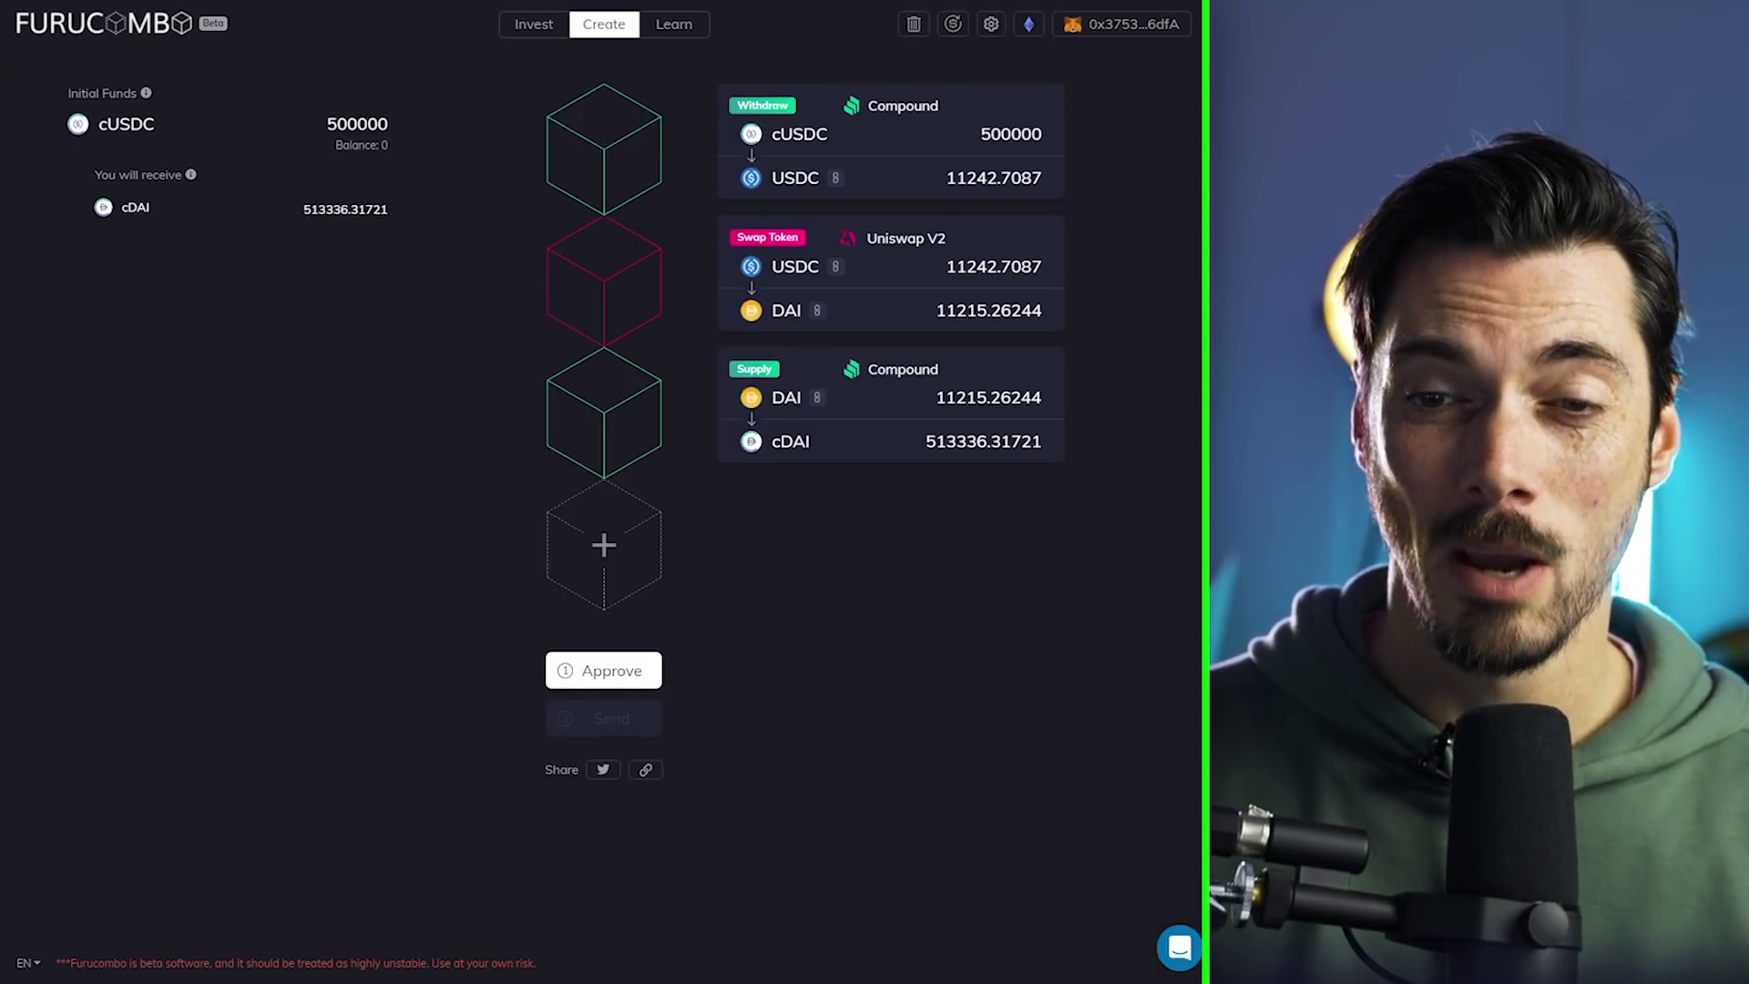
{"action": "left_click", "coordinate": [603, 670]}
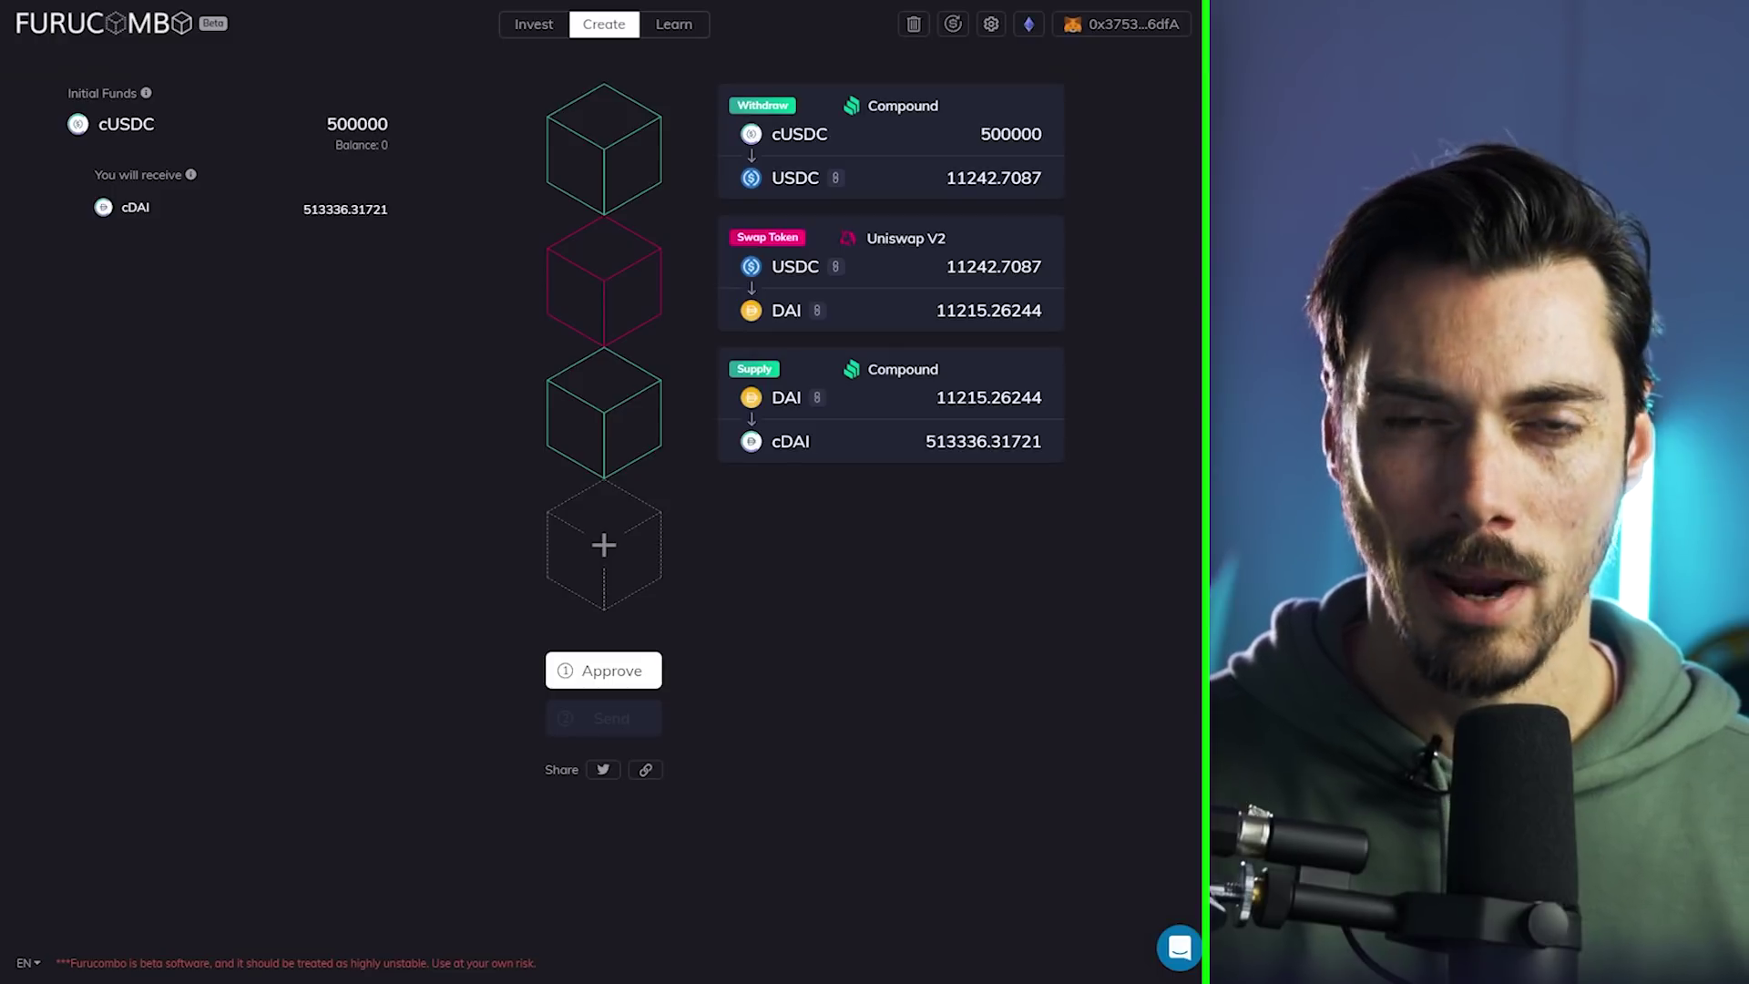
Step: Open the cubes of the prebuilt Uniswap V2 Liquidity Provider combo from the second page of the Learn list and inspect its initial ETH funds
{"action": "left_click", "coordinate": [674, 24]}
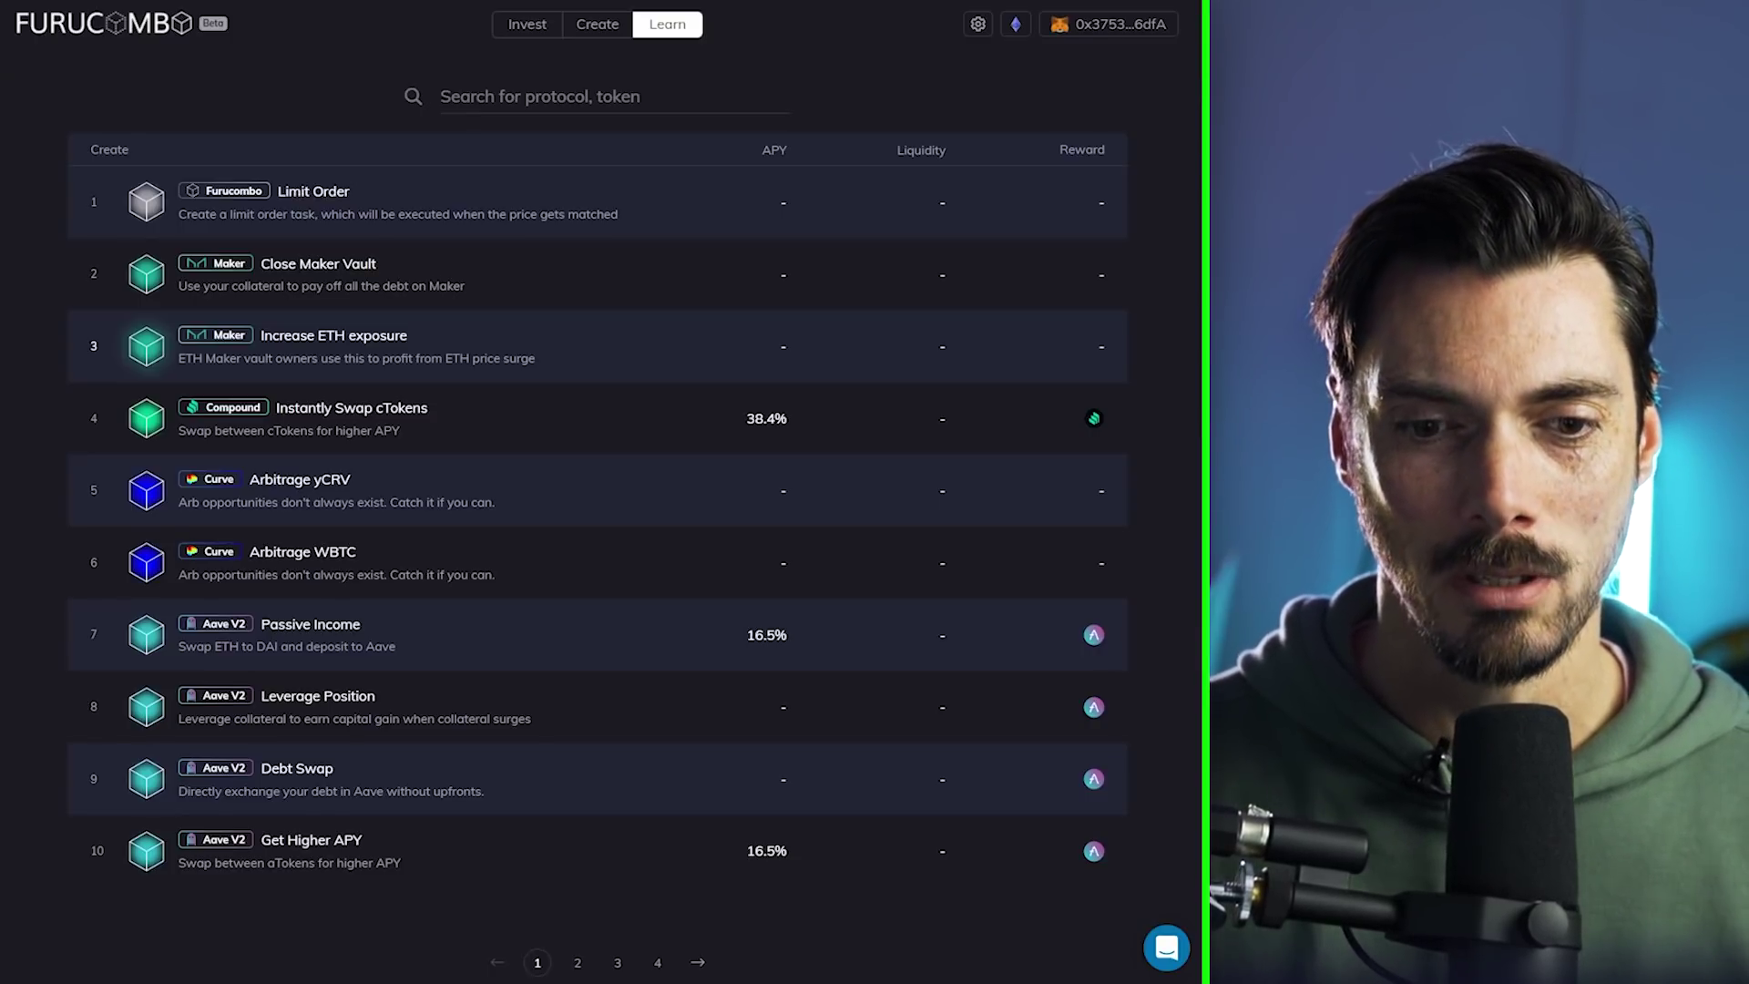
{"action": "scroll", "coordinate": [597, 847], "scroll_direction": "down", "scroll_amount": 2}
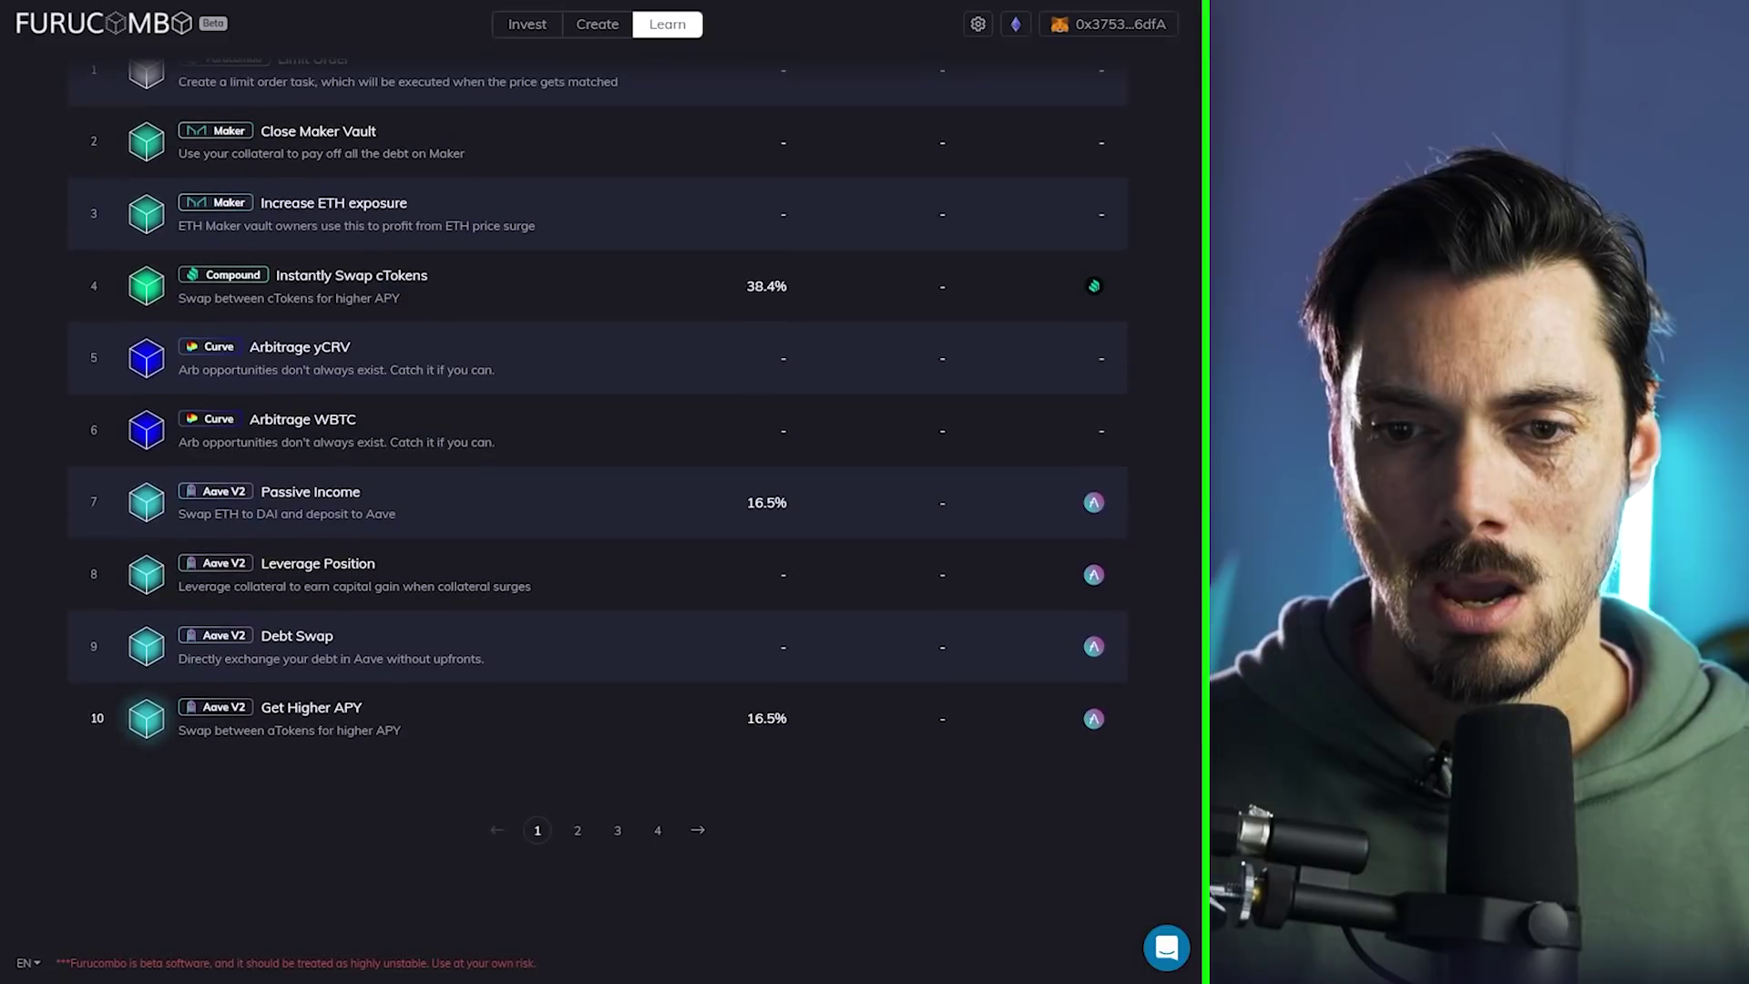
{"action": "left_click", "coordinate": [578, 830]}
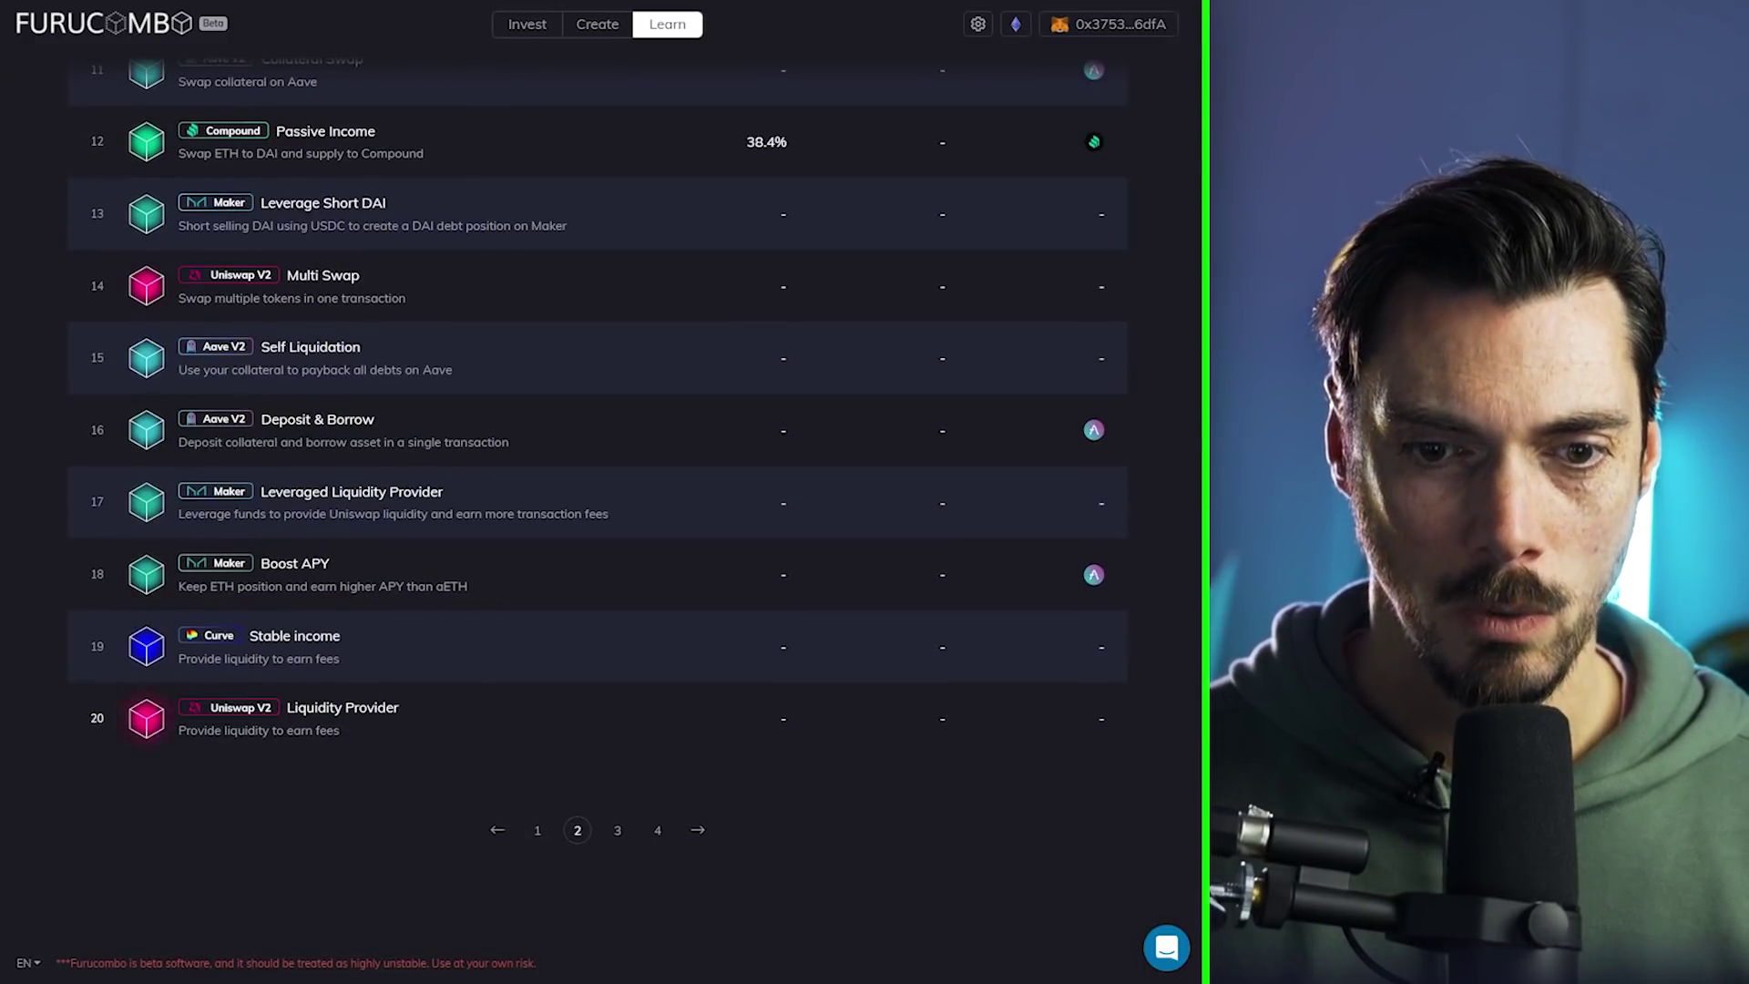
{"action": "left_click", "coordinate": [342, 717]}
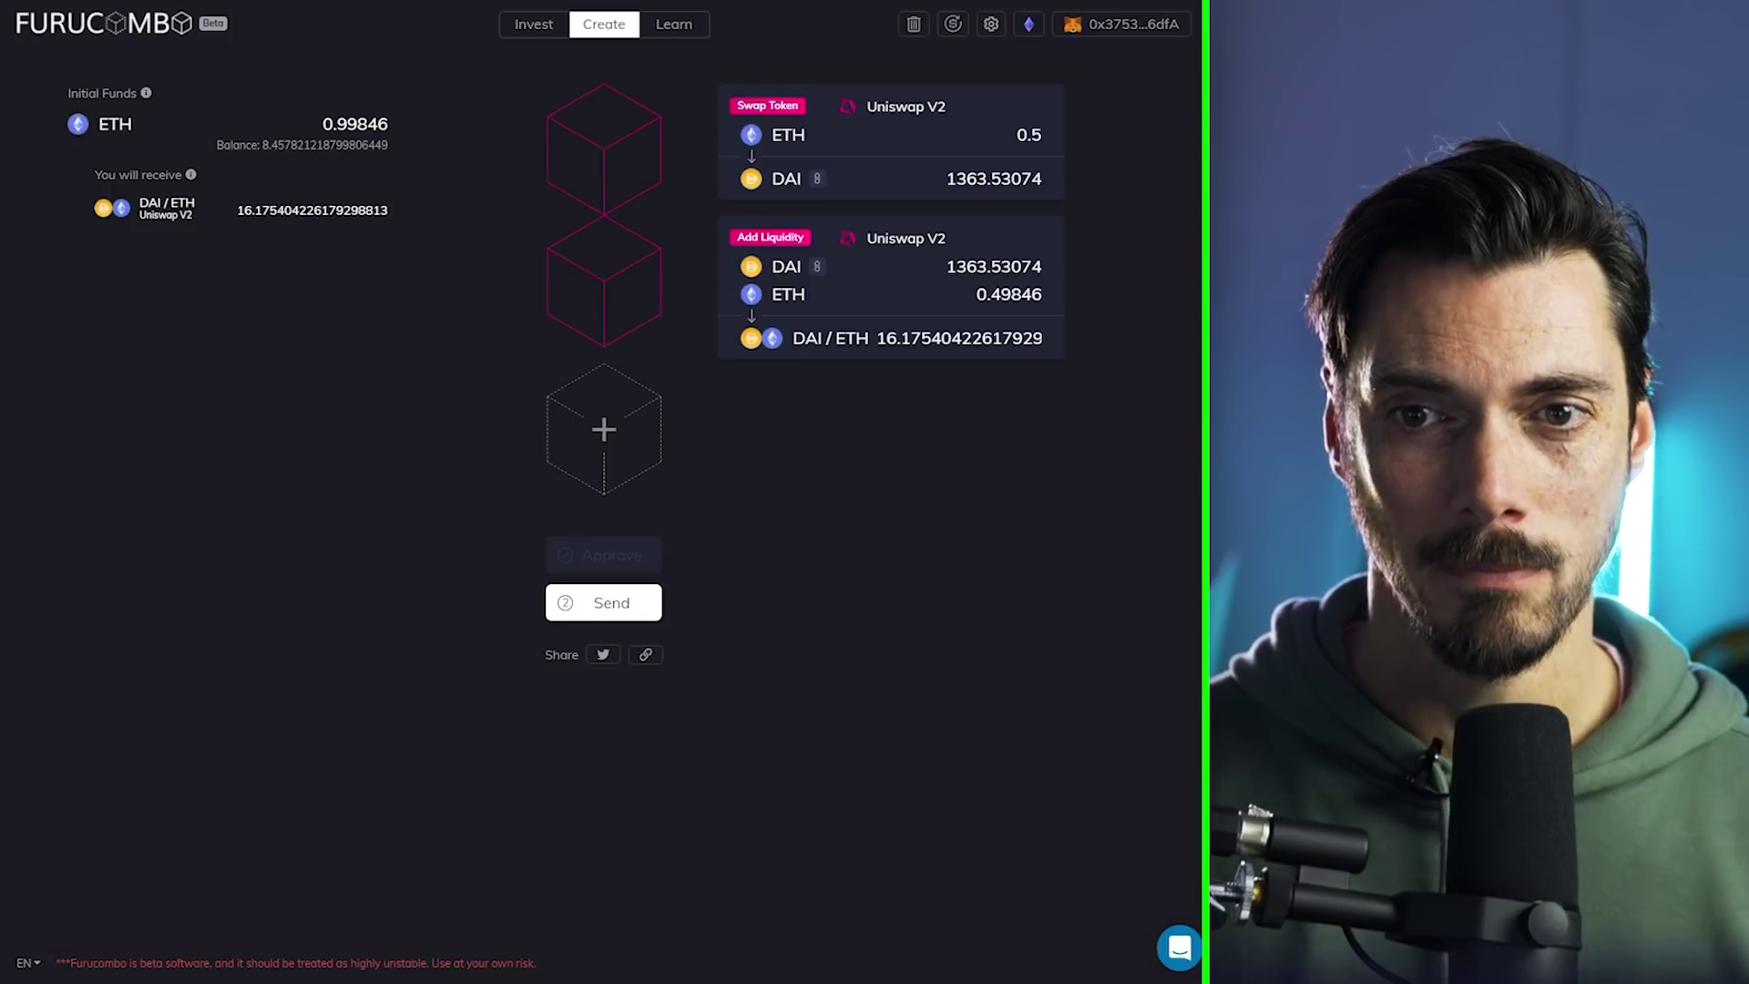
{"action": "mouse_move", "coordinate": [911, 146]}
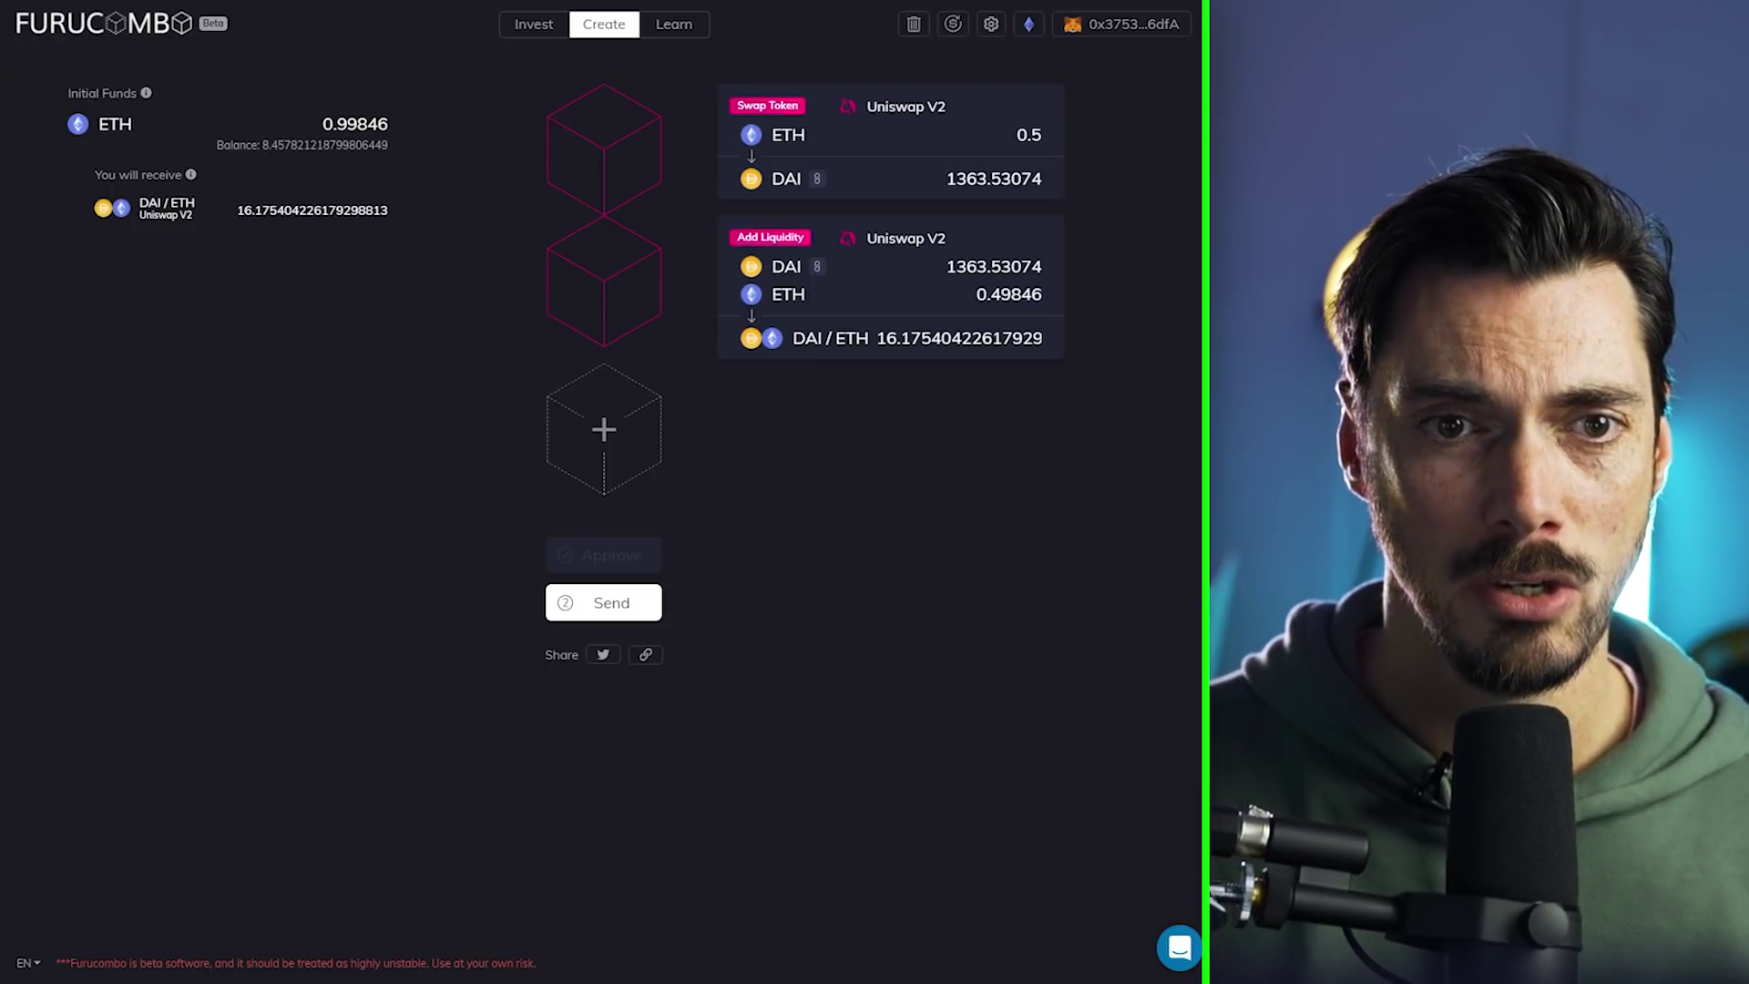
{"action": "mouse_move", "coordinate": [145, 93]}
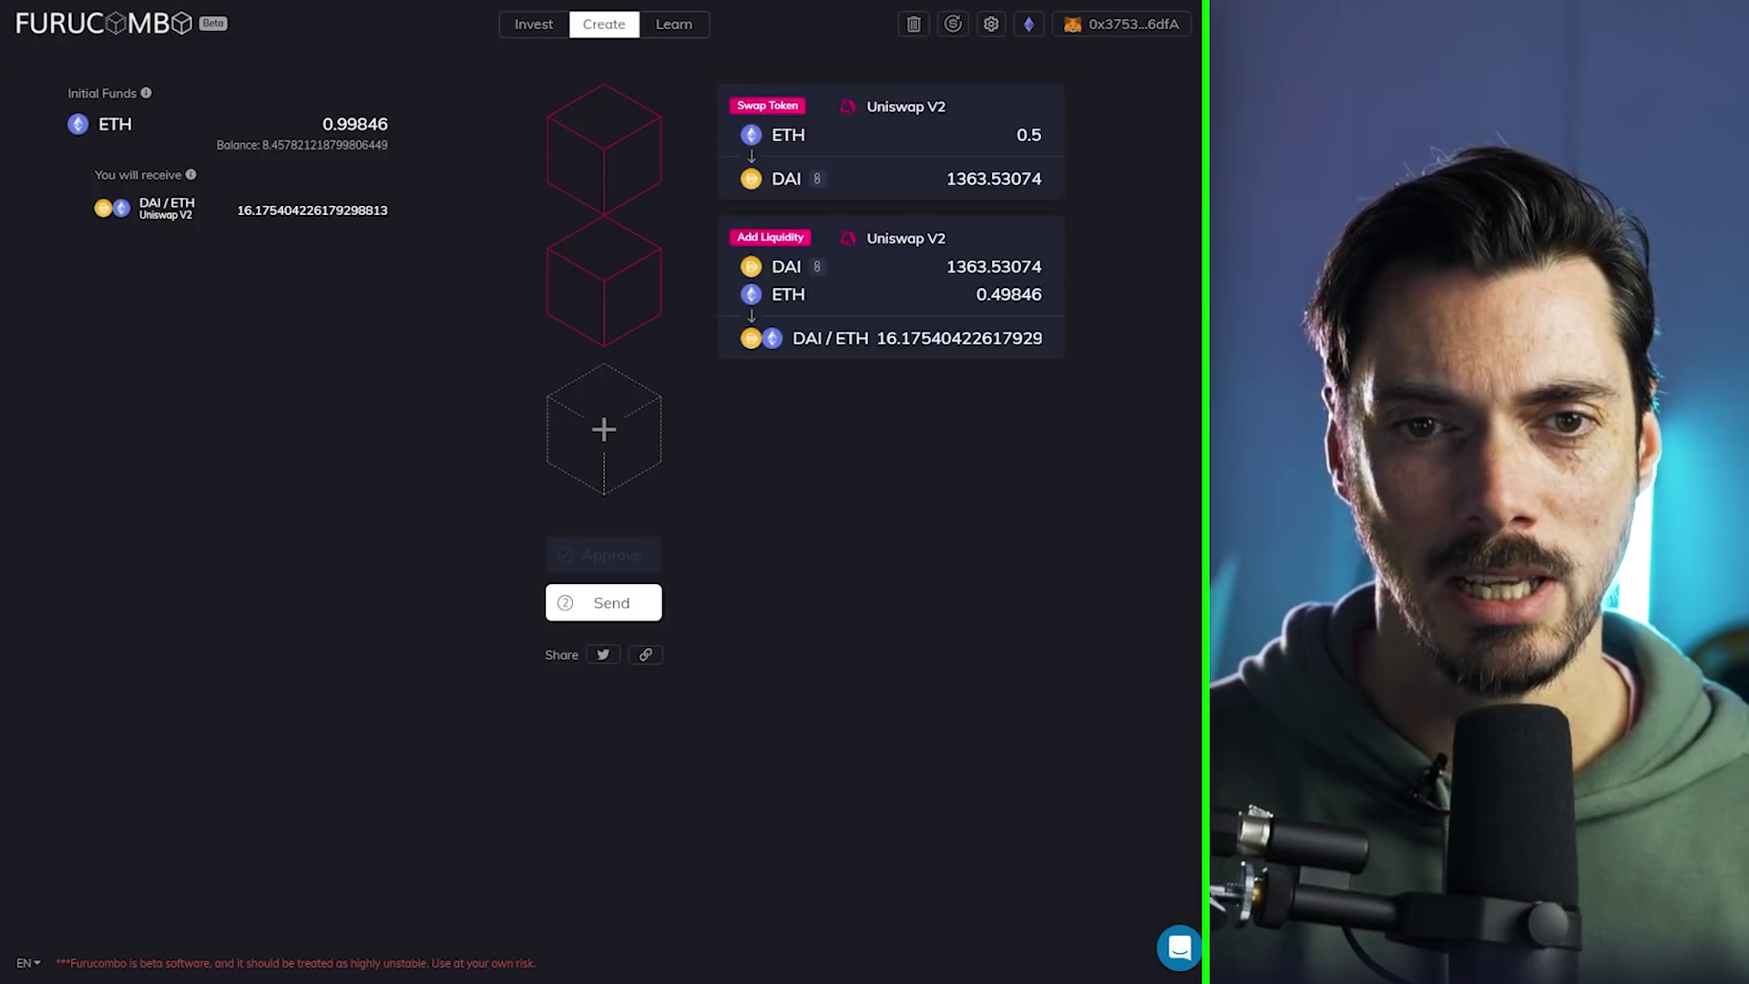
{"action": "double_click", "coordinate": [355, 124]}
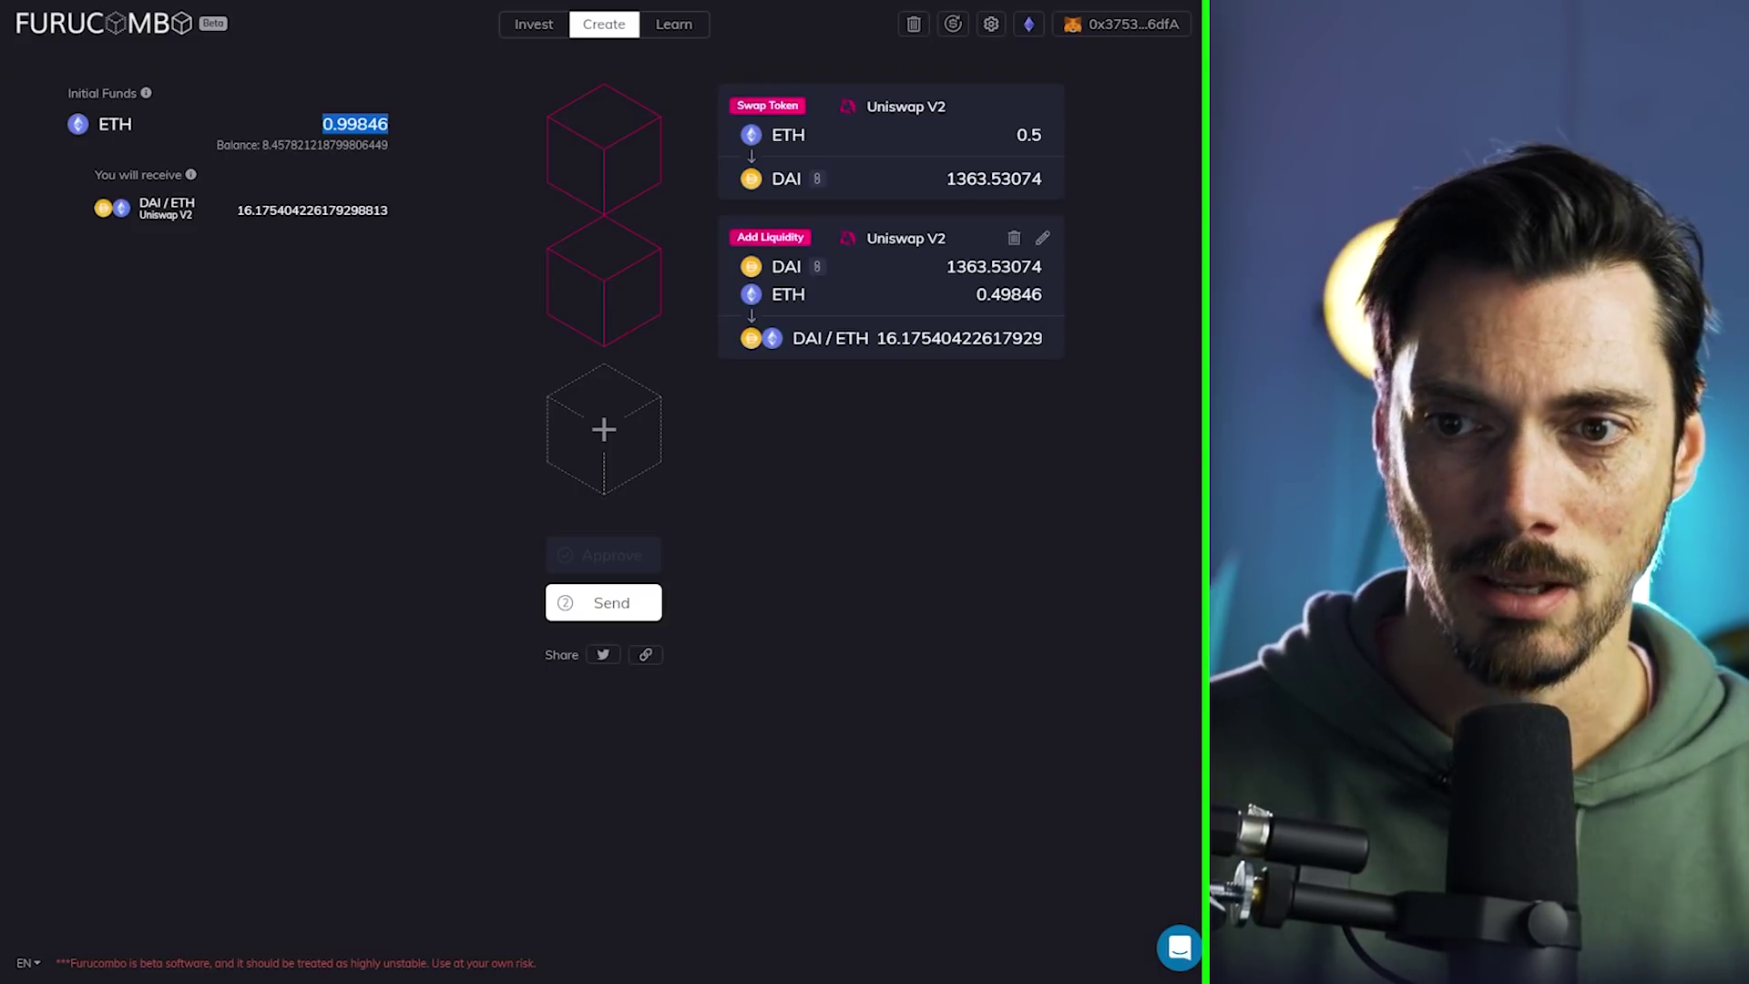
Step: Set the ETH input of the Liquidity Provider combo's Swap Token cube to 10
{"action": "left_click", "coordinate": [1042, 106]}
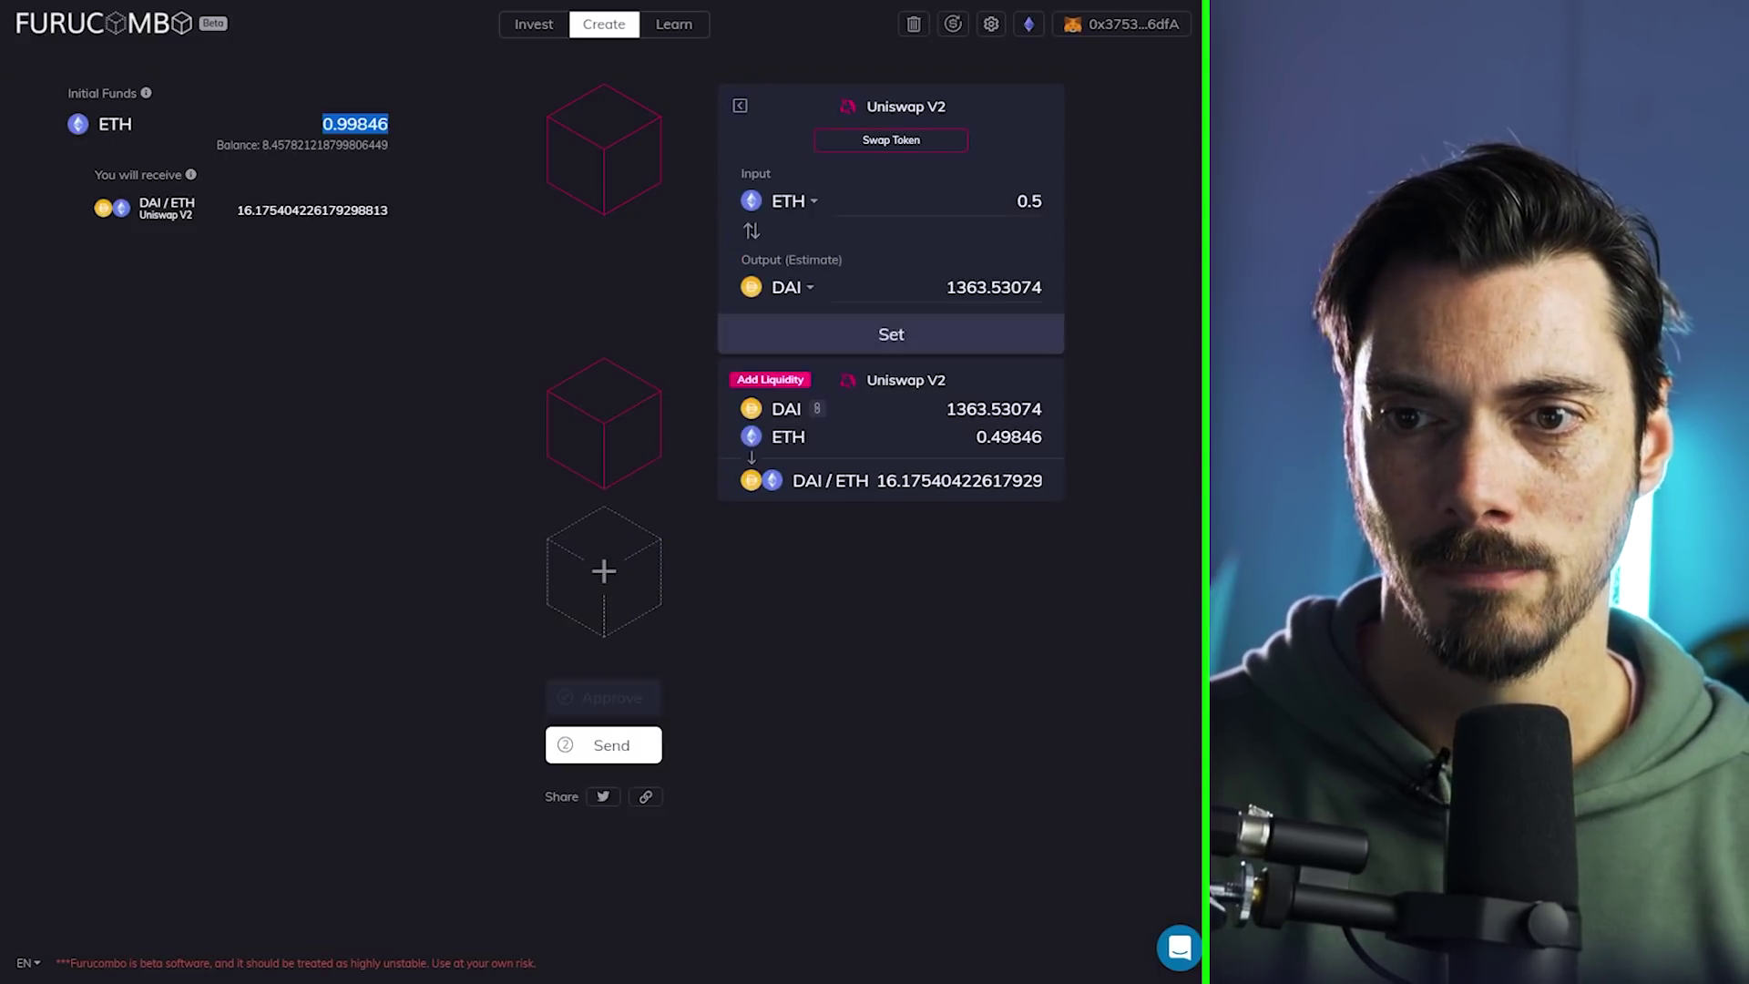
{"action": "double_click", "coordinate": [1028, 201]}
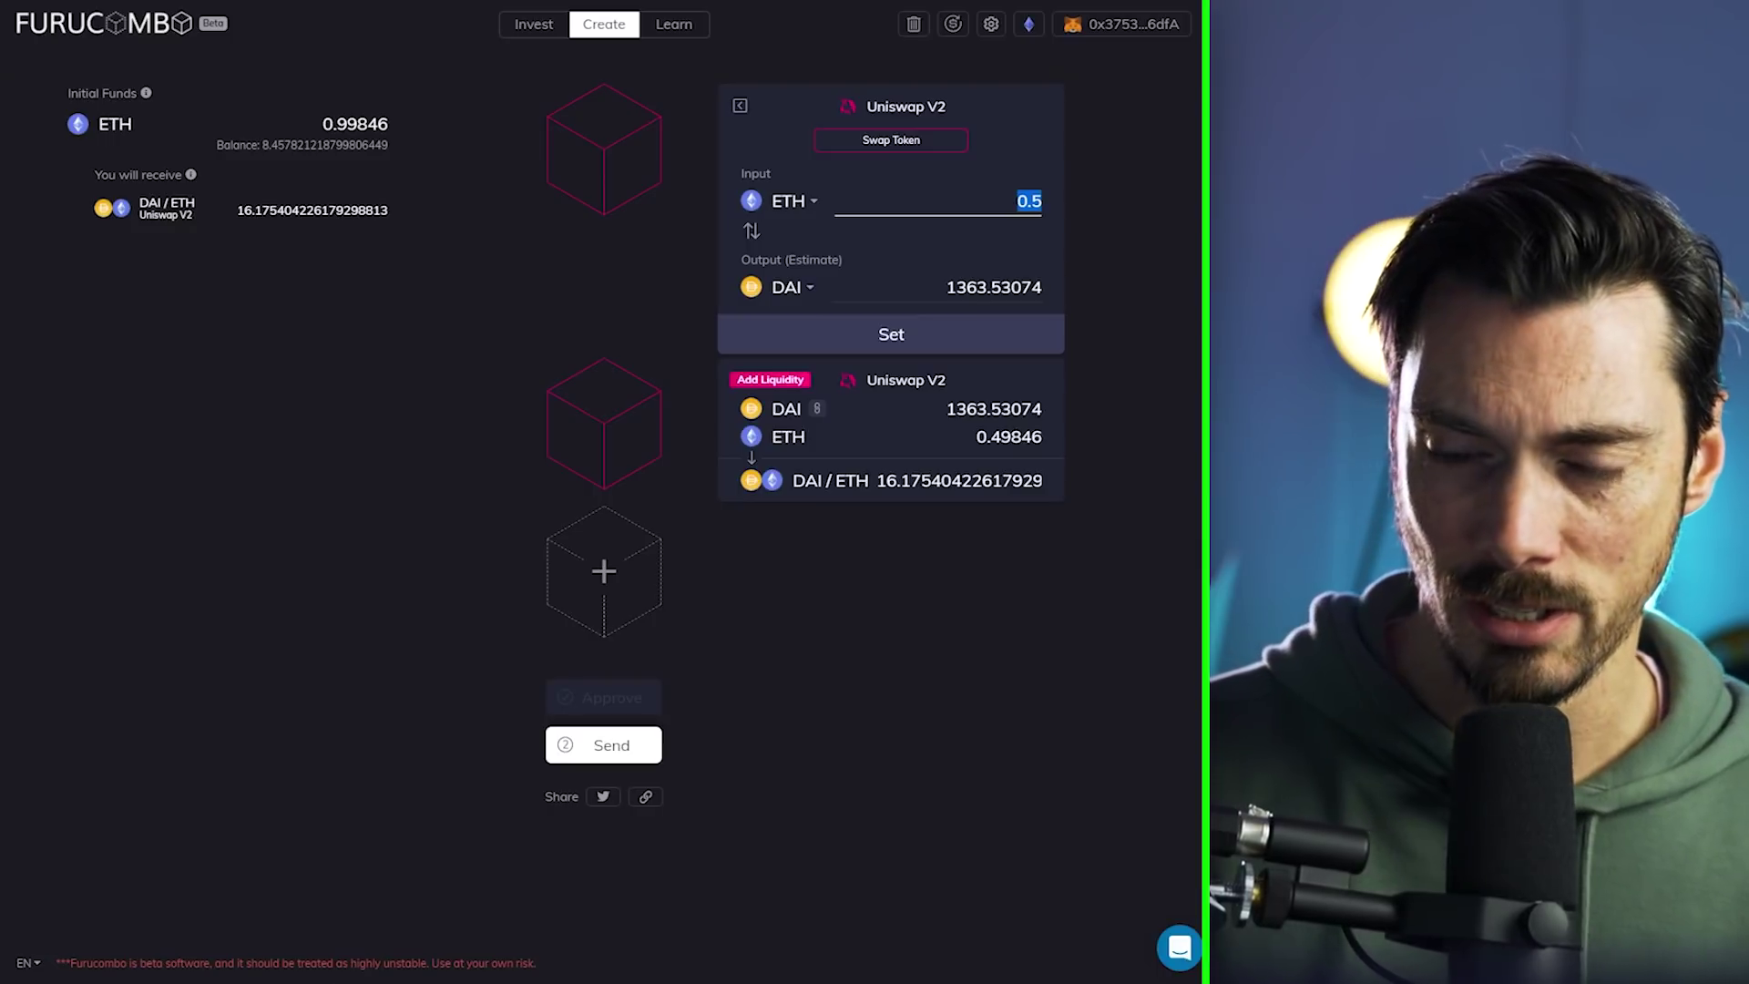
{"action": "type", "text": "10"}
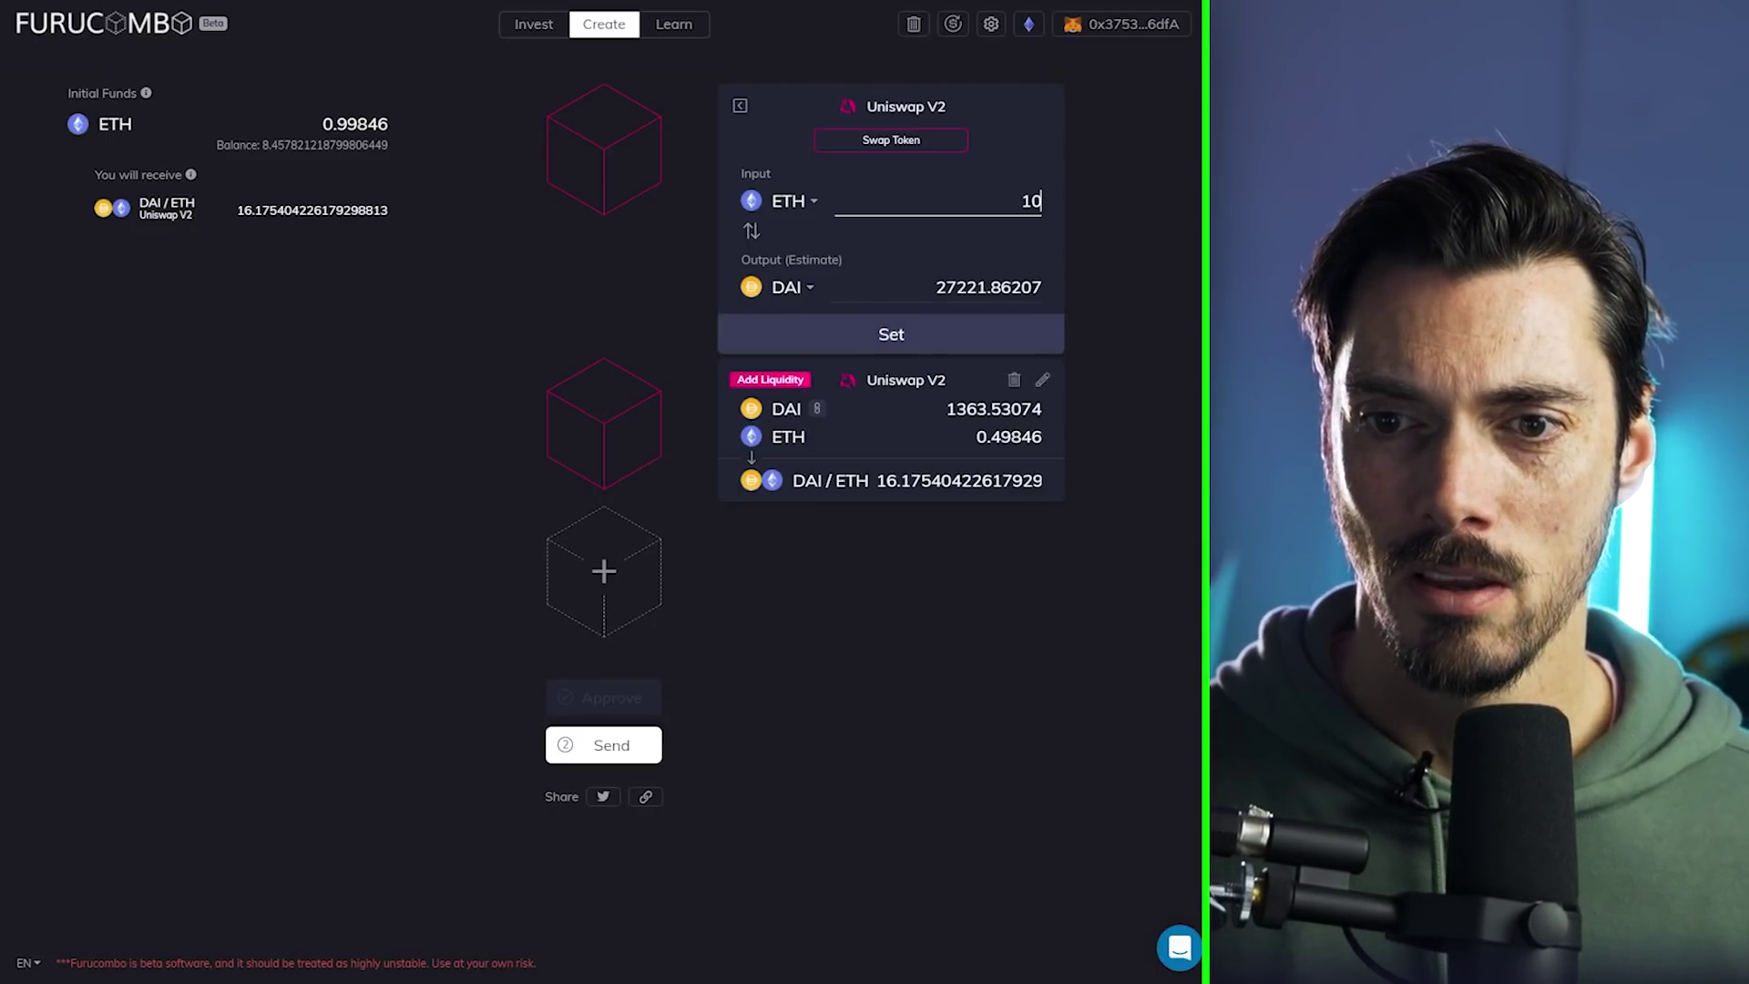
{"action": "left_click", "coordinate": [890, 333]}
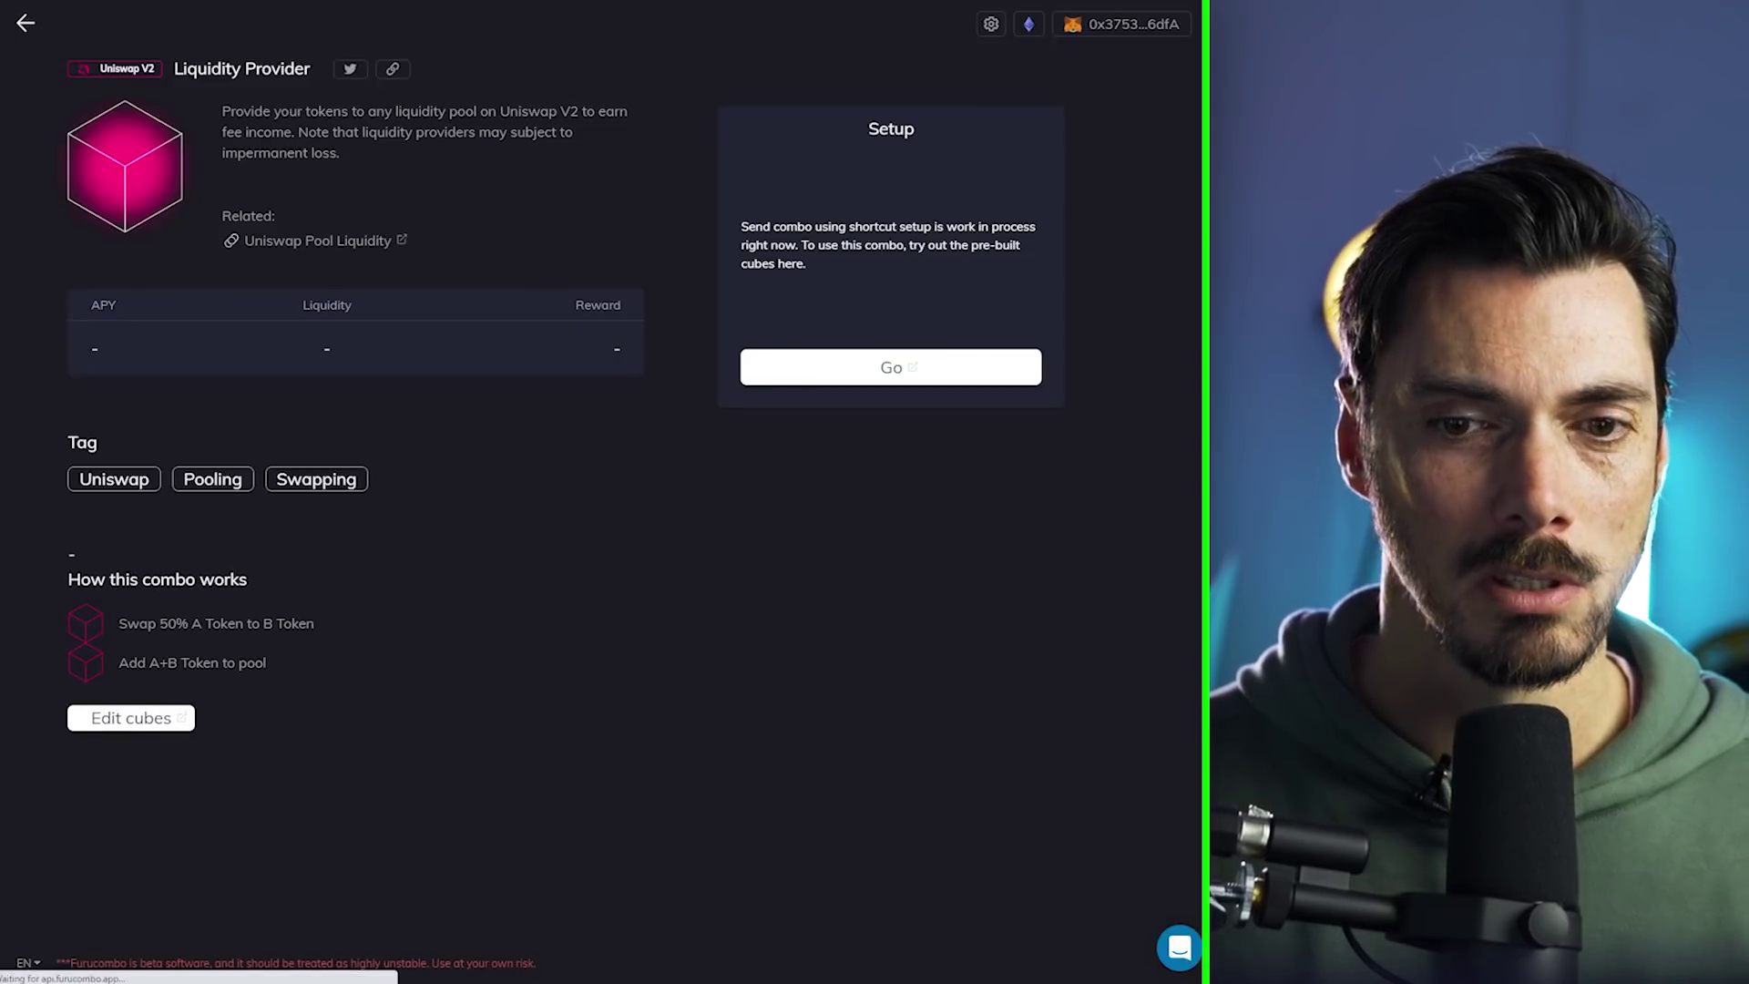
Step: Return to the second page of prebuilt combos and open the cubes of the Uniswap V2 Multi Swap combo for editing
{"action": "left_click", "coordinate": [25, 23]}
{"action": "left_click", "coordinate": [577, 962]}
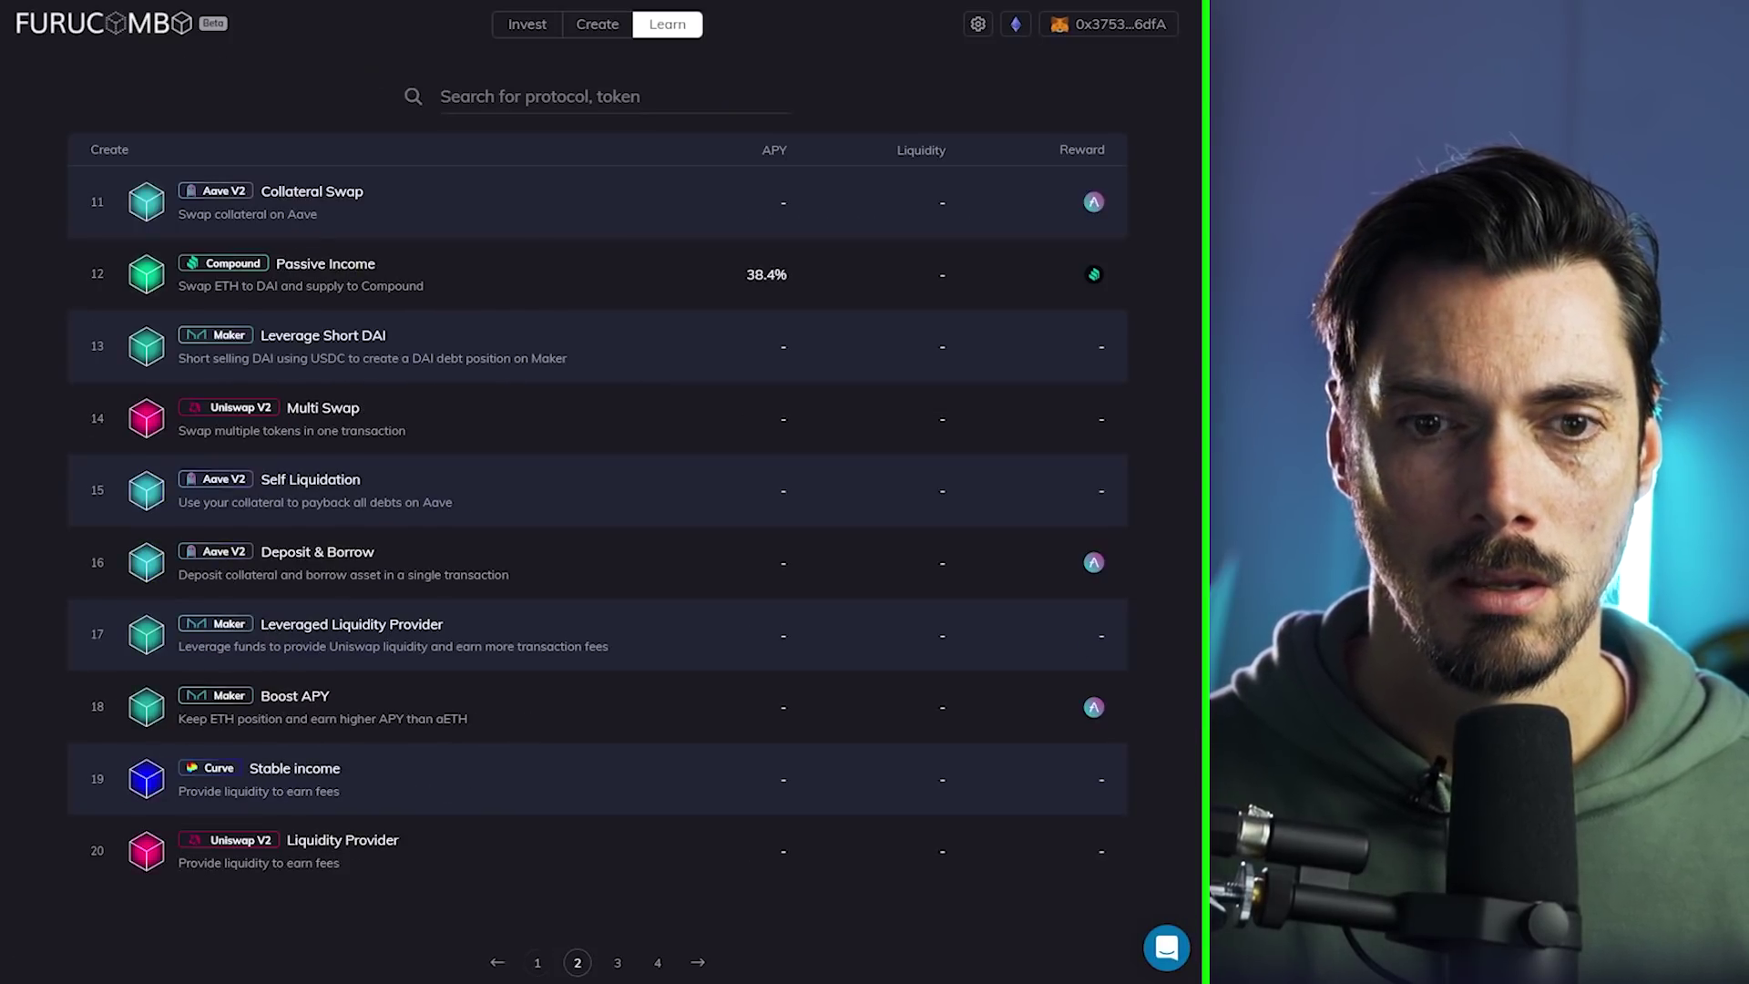
{"action": "left_click", "coordinate": [322, 418]}
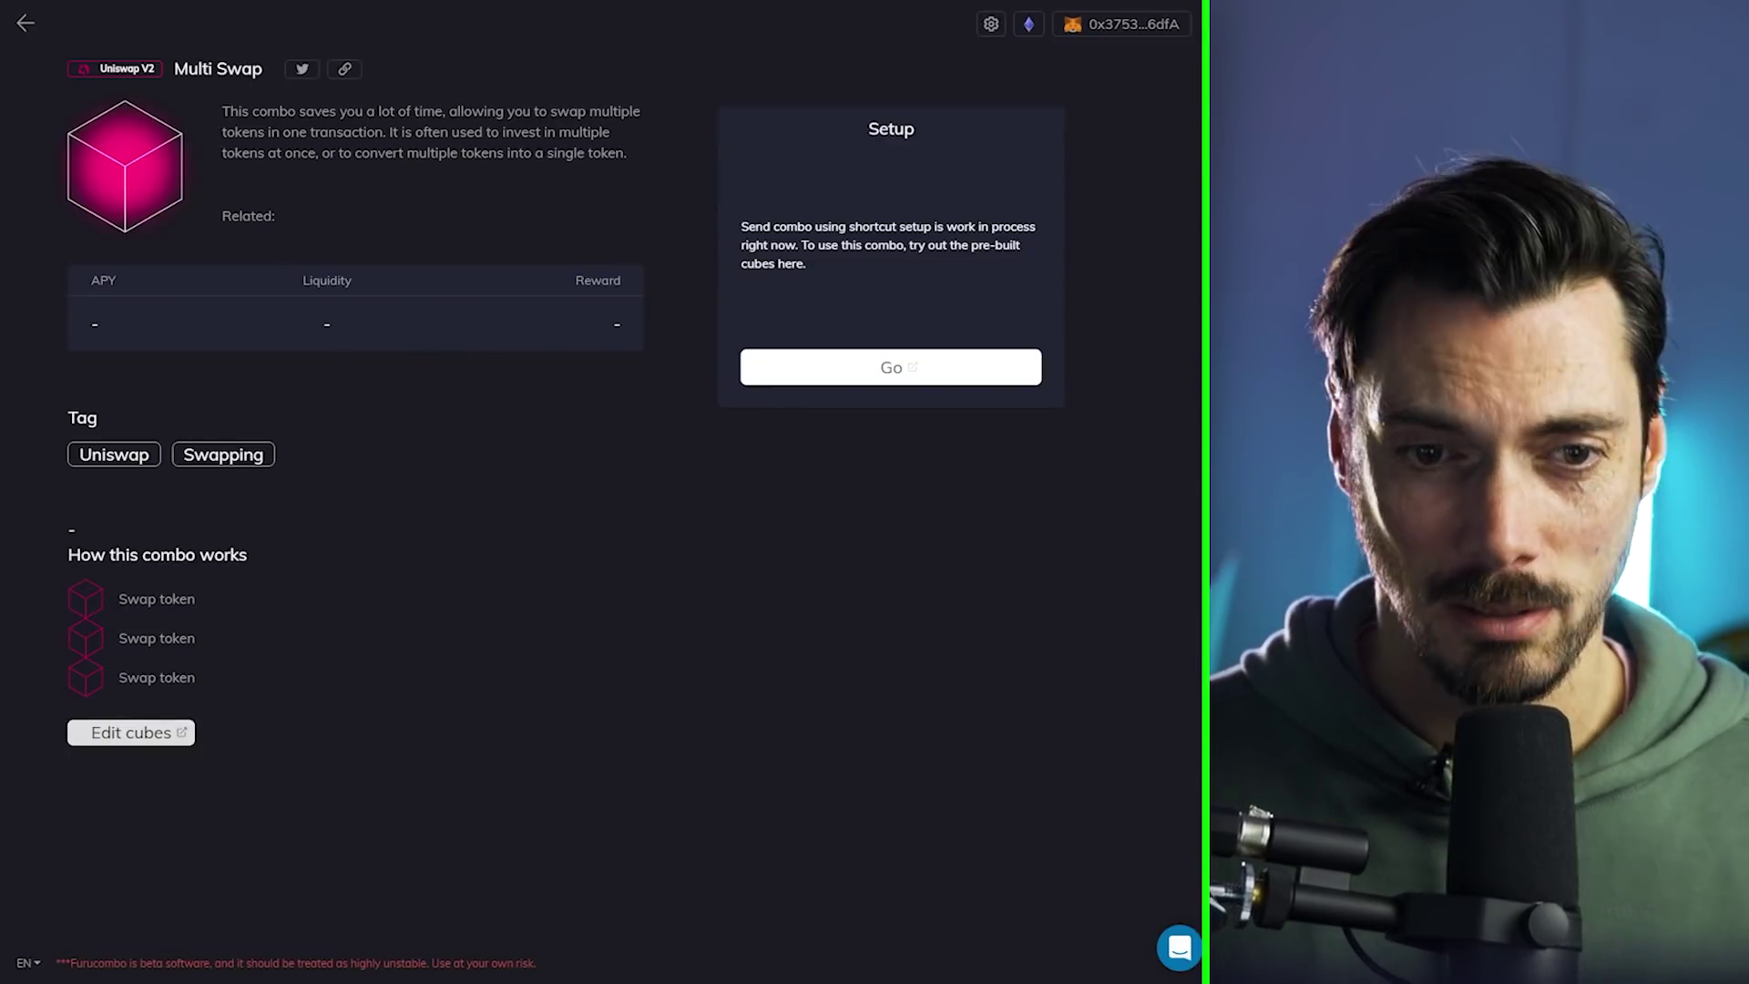
{"action": "left_click", "coordinate": [130, 732]}
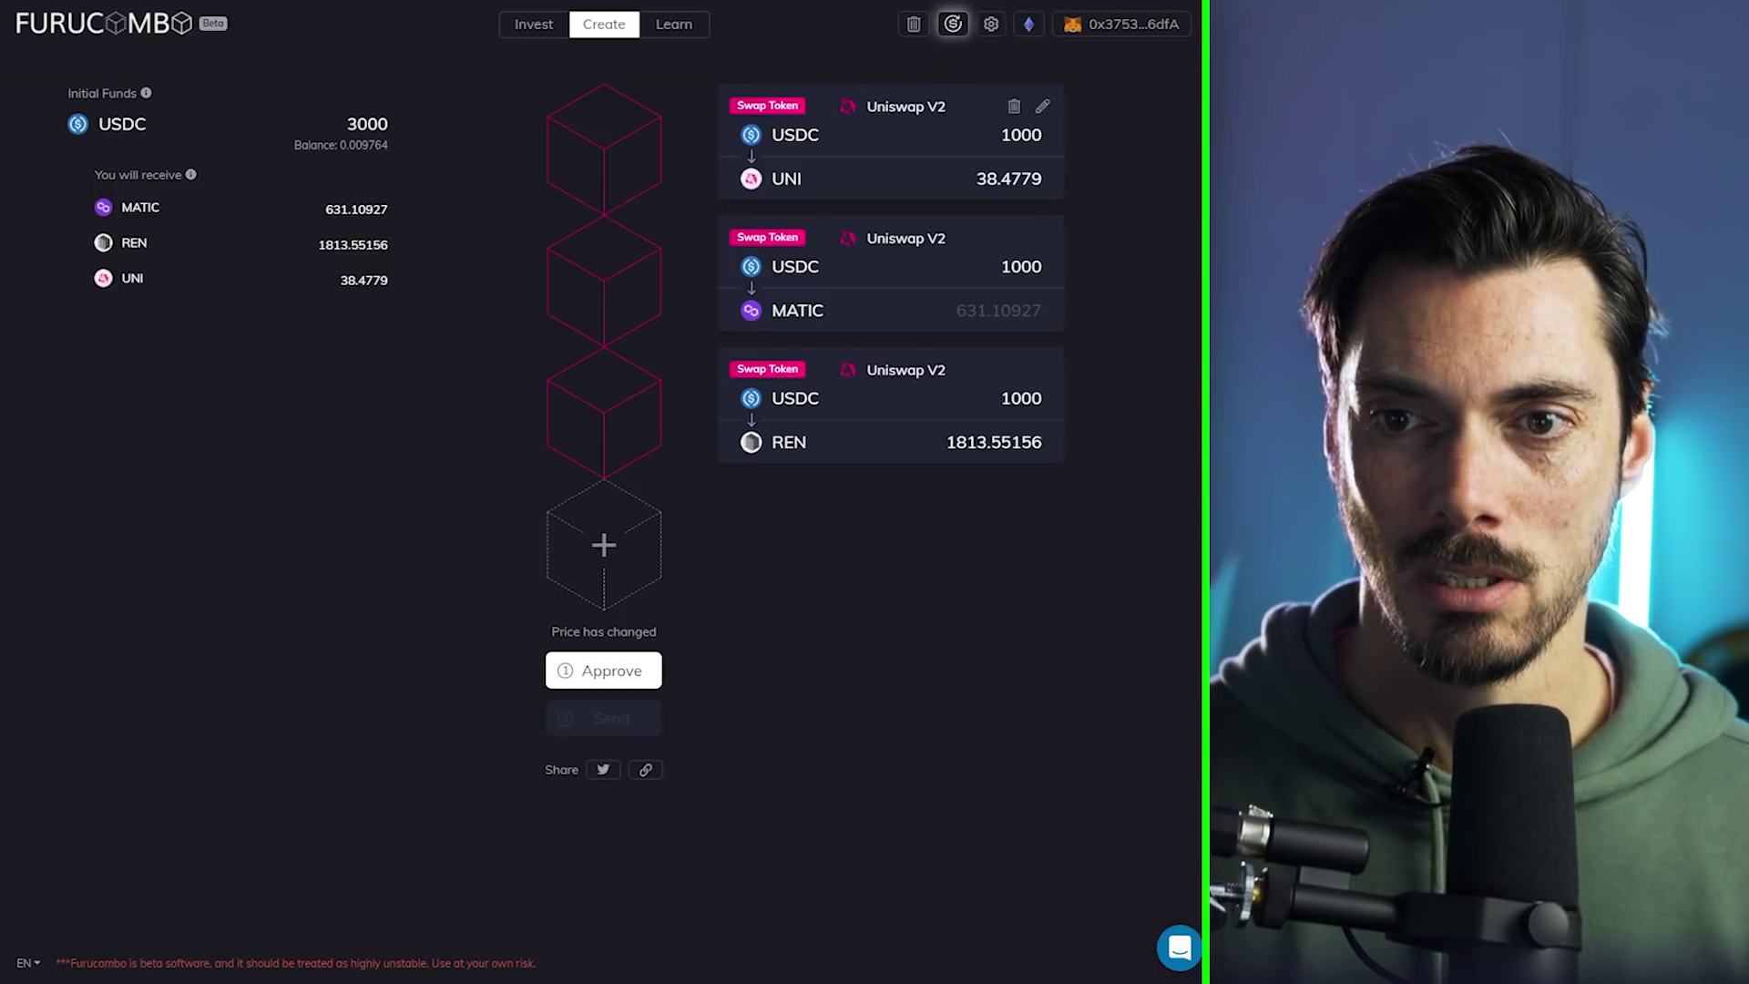
Step: Set the output token of the first Swap Token cube to ETH, keeping the 1000 USDC input
{"action": "left_click", "coordinate": [1042, 105]}
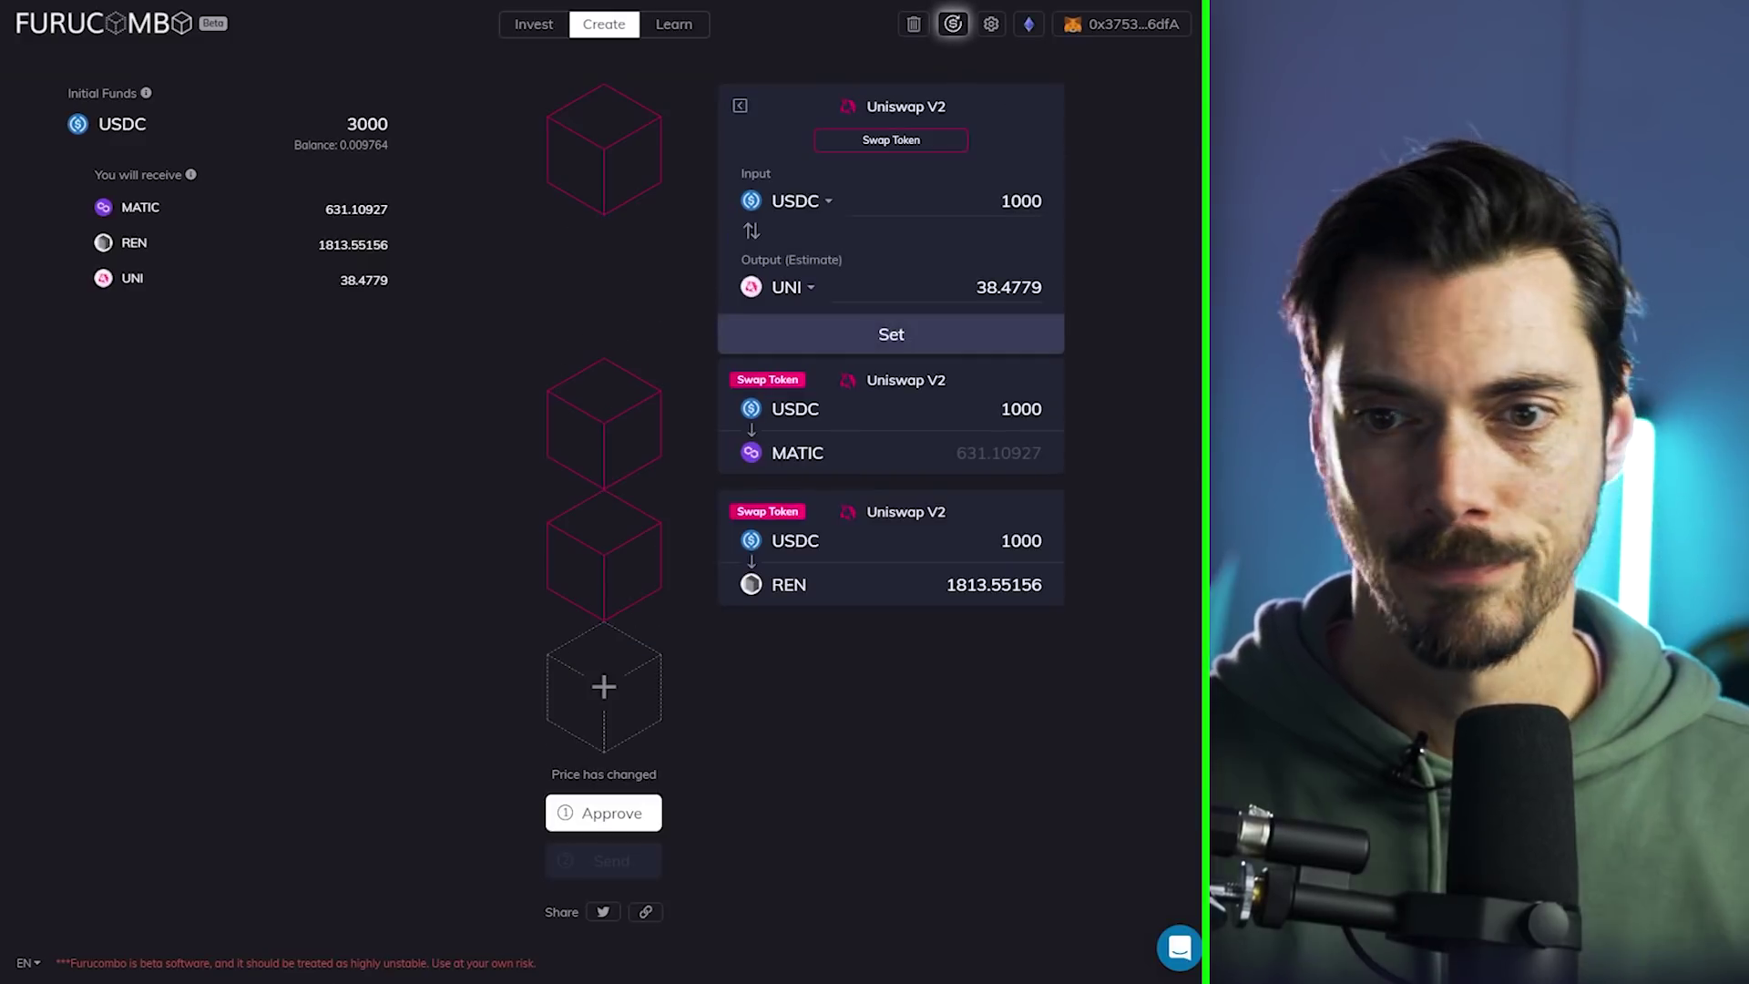
{"action": "left_click", "coordinate": [792, 287]}
{"action": "left_click", "coordinate": [792, 287]}
{"action": "left_click", "coordinate": [792, 287]}
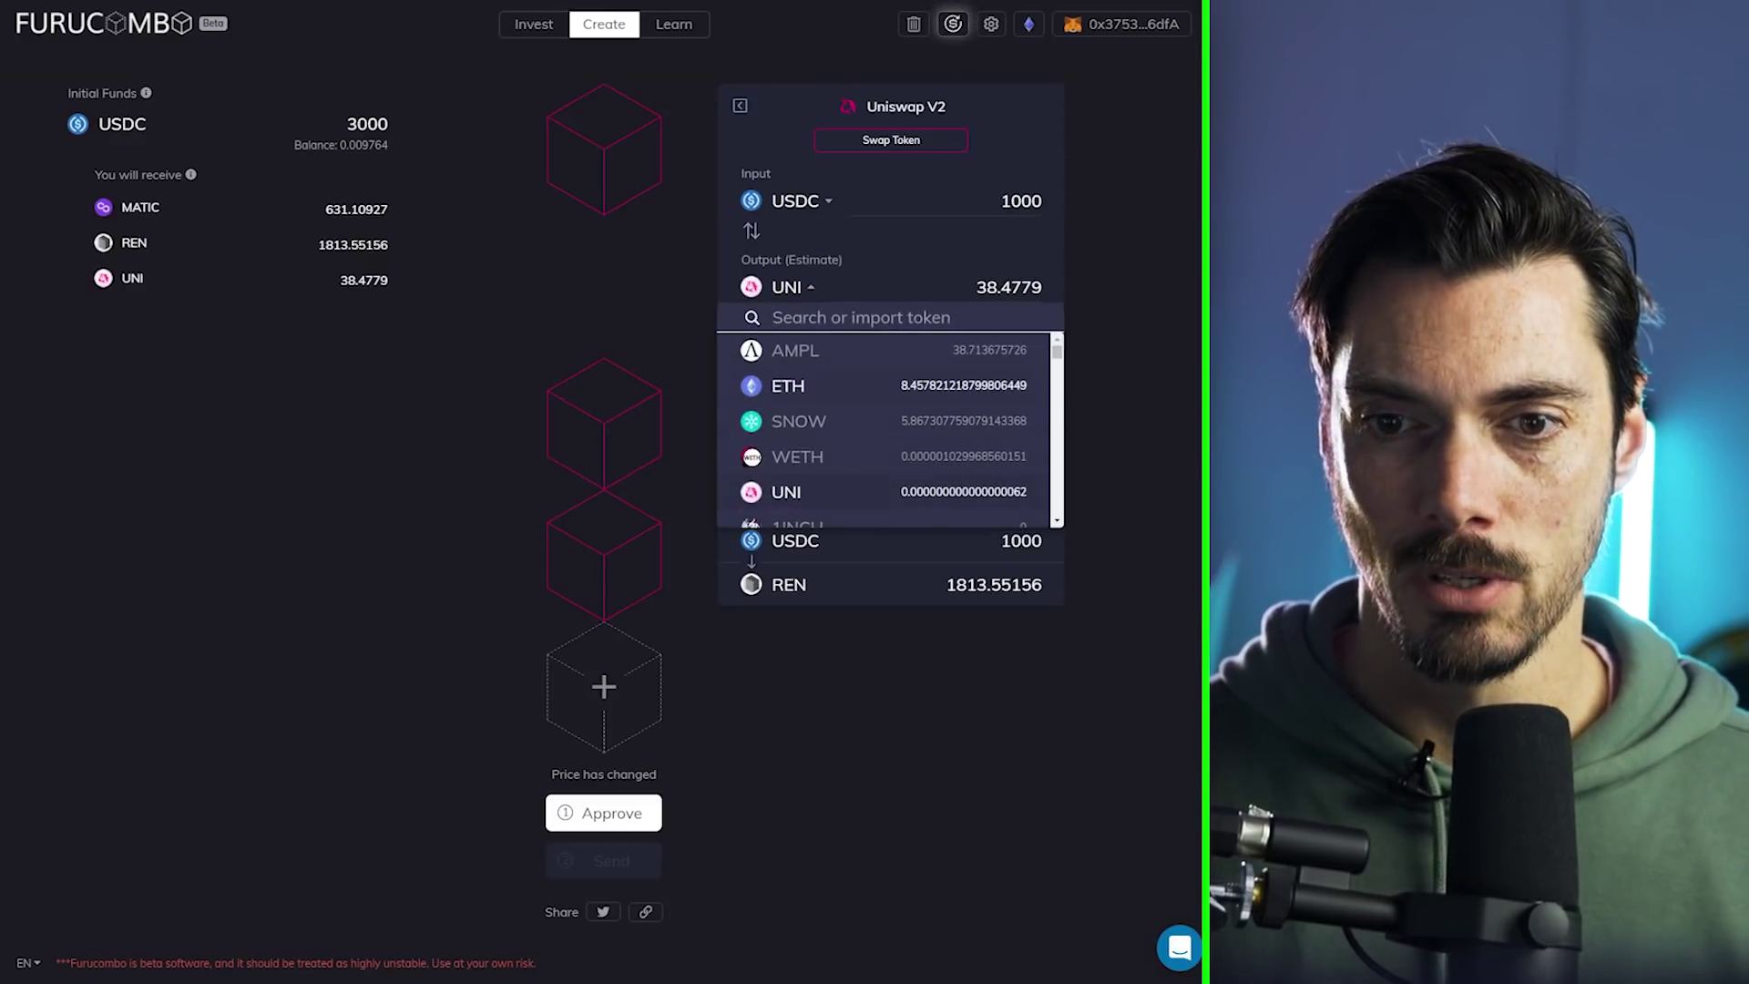
{"action": "left_click", "coordinate": [788, 385]}
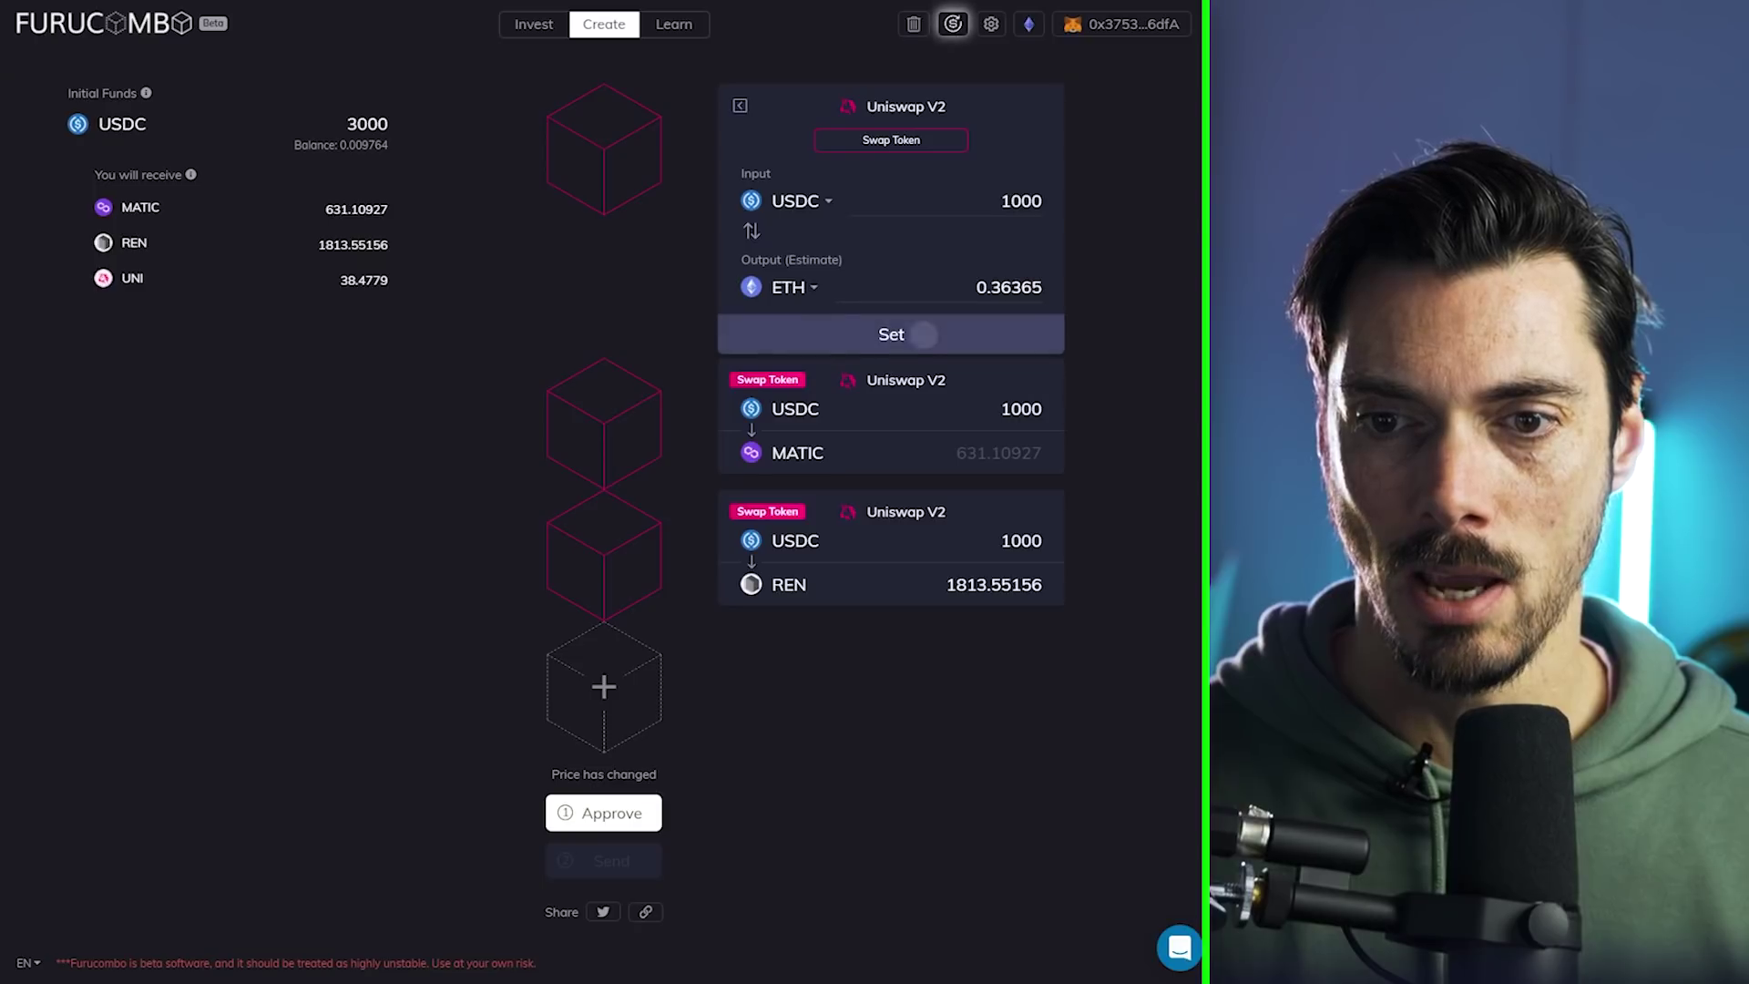
{"action": "left_click", "coordinate": [920, 334]}
Step: Change the second Swap Token cube to swap 1000 SNOW for ETH
{"action": "left_click", "coordinate": [1042, 237]}
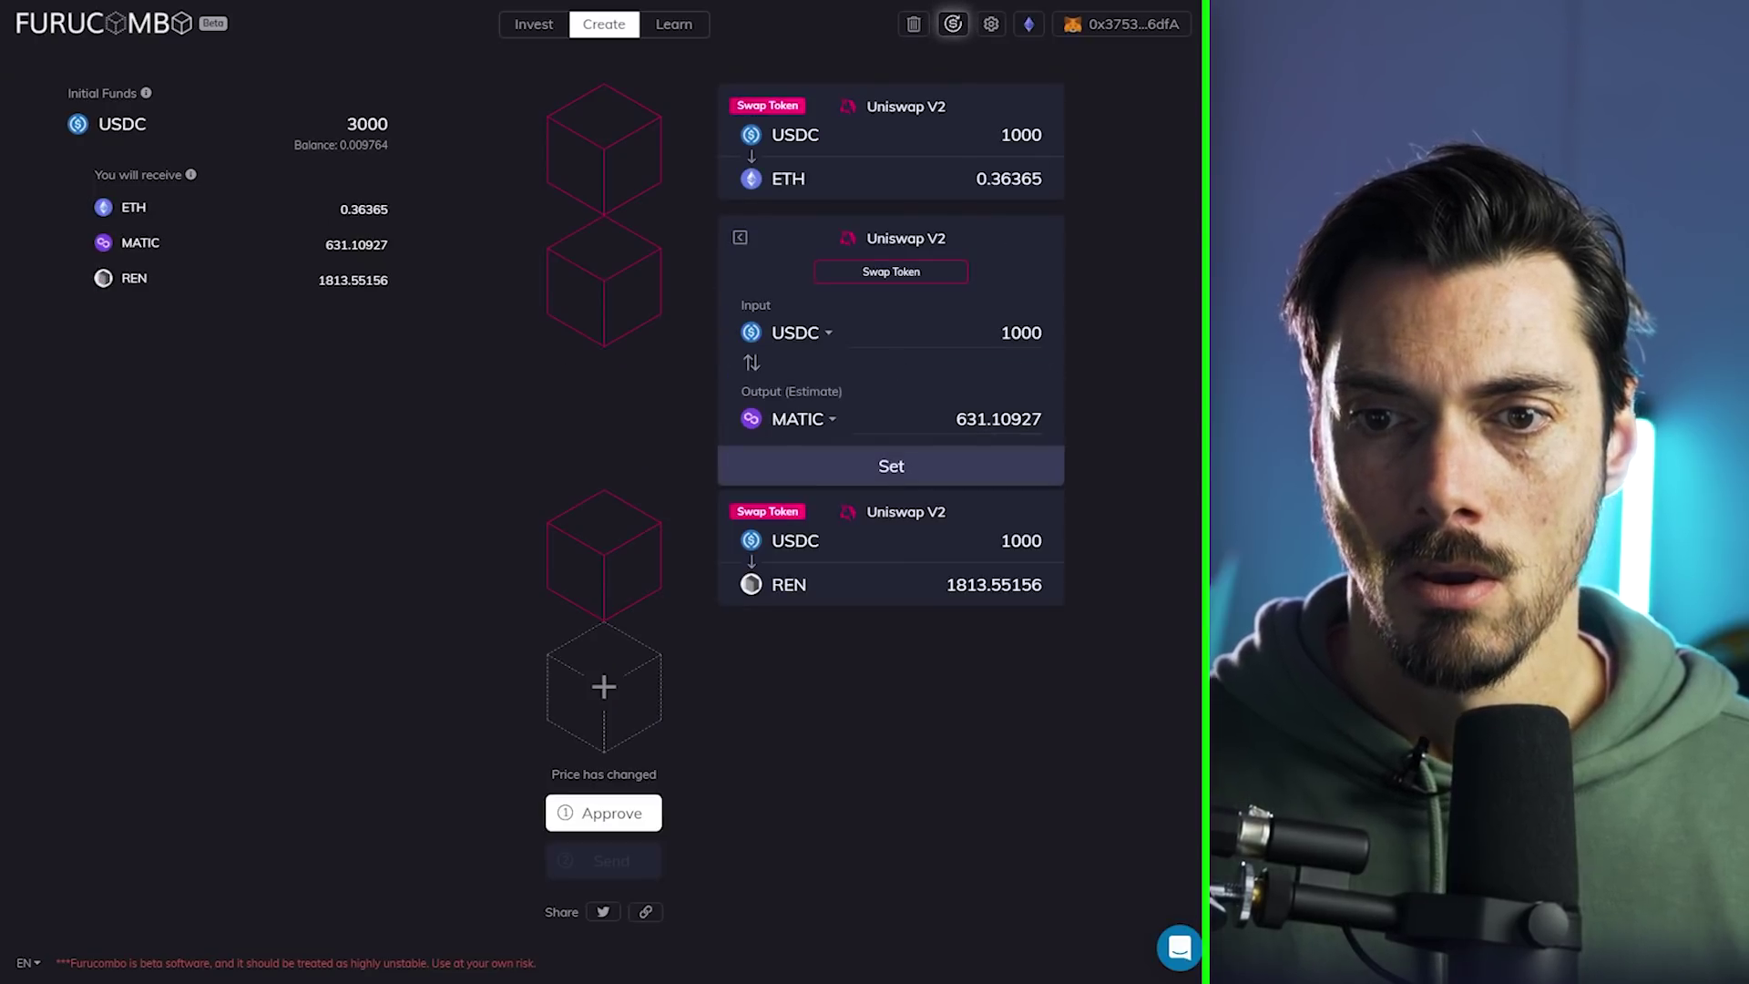
{"action": "left_click", "coordinate": [795, 332]}
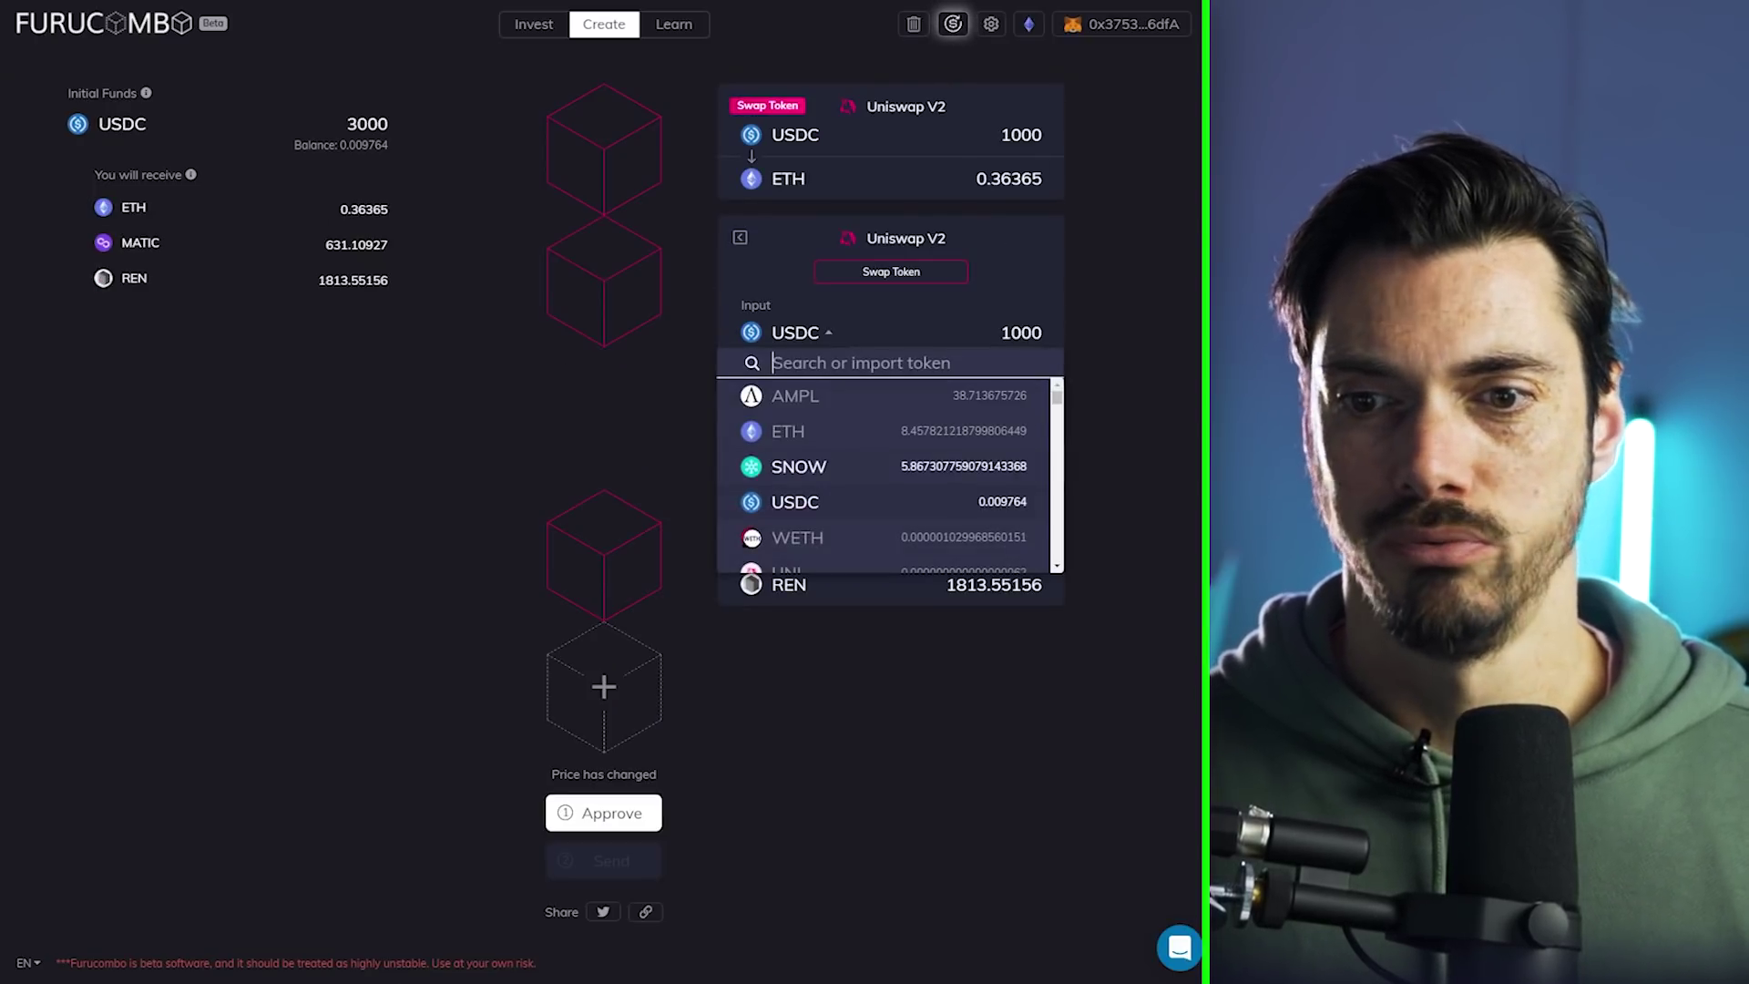
{"action": "left_click", "coordinate": [799, 467]}
{"action": "left_click", "coordinate": [802, 419]}
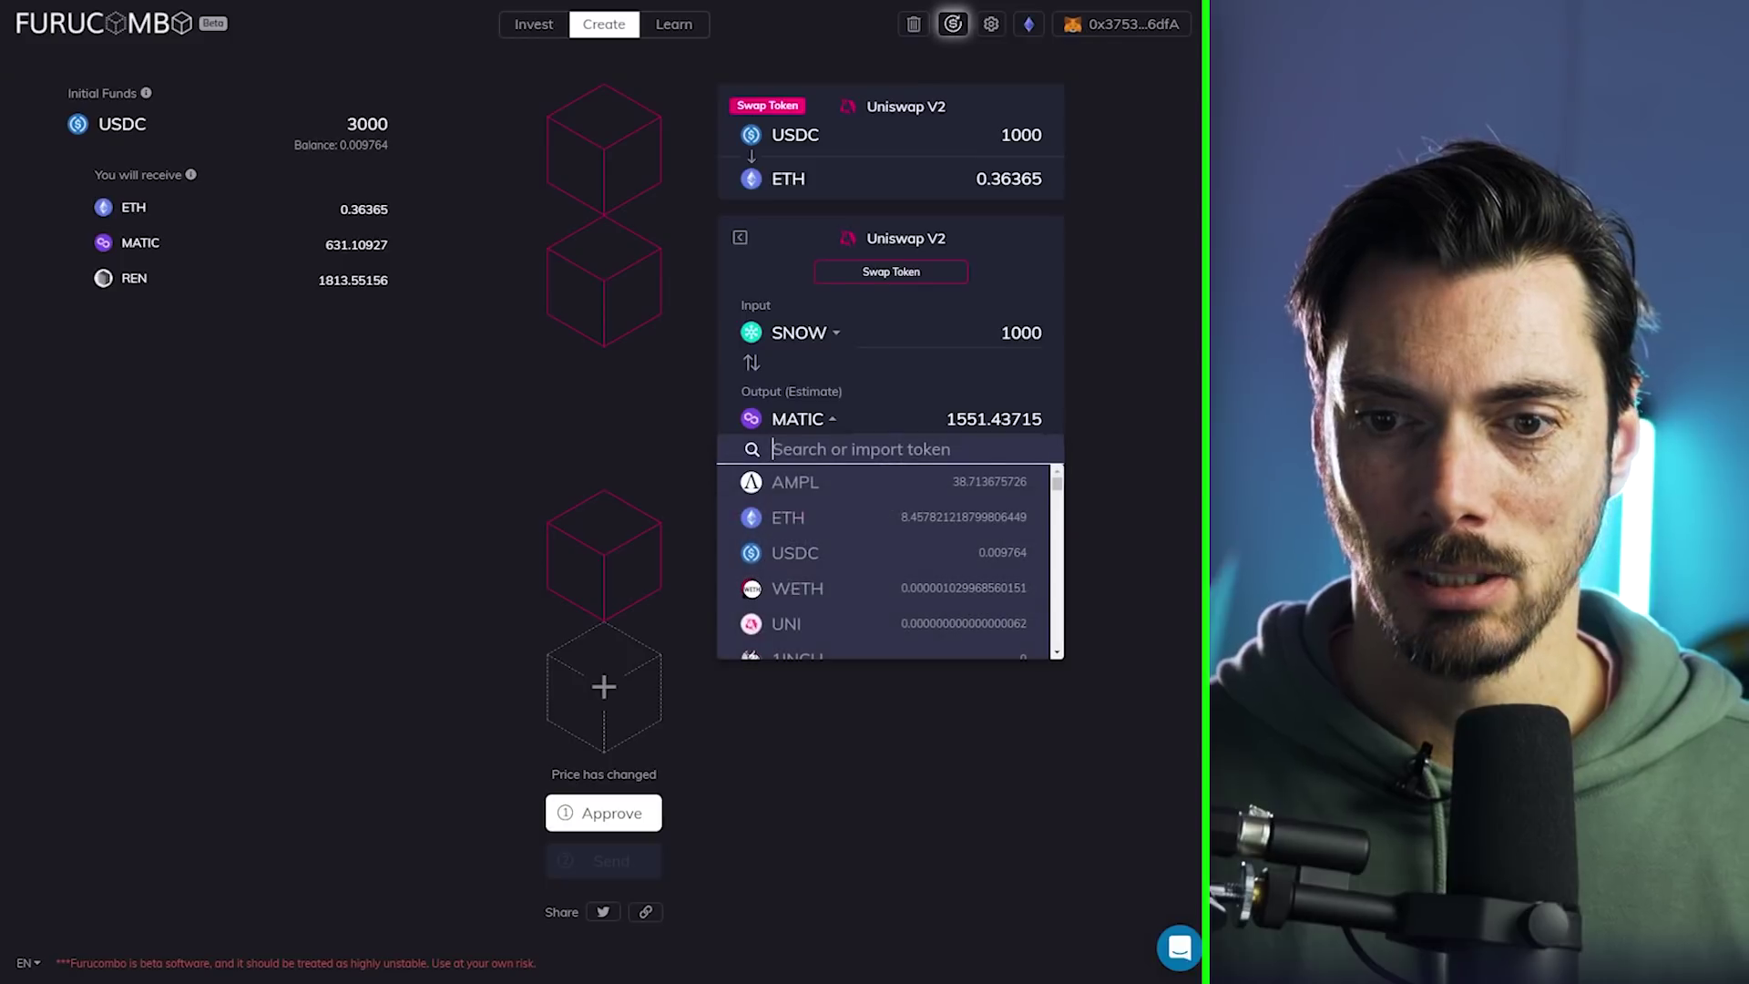
{"action": "left_click", "coordinate": [792, 519]}
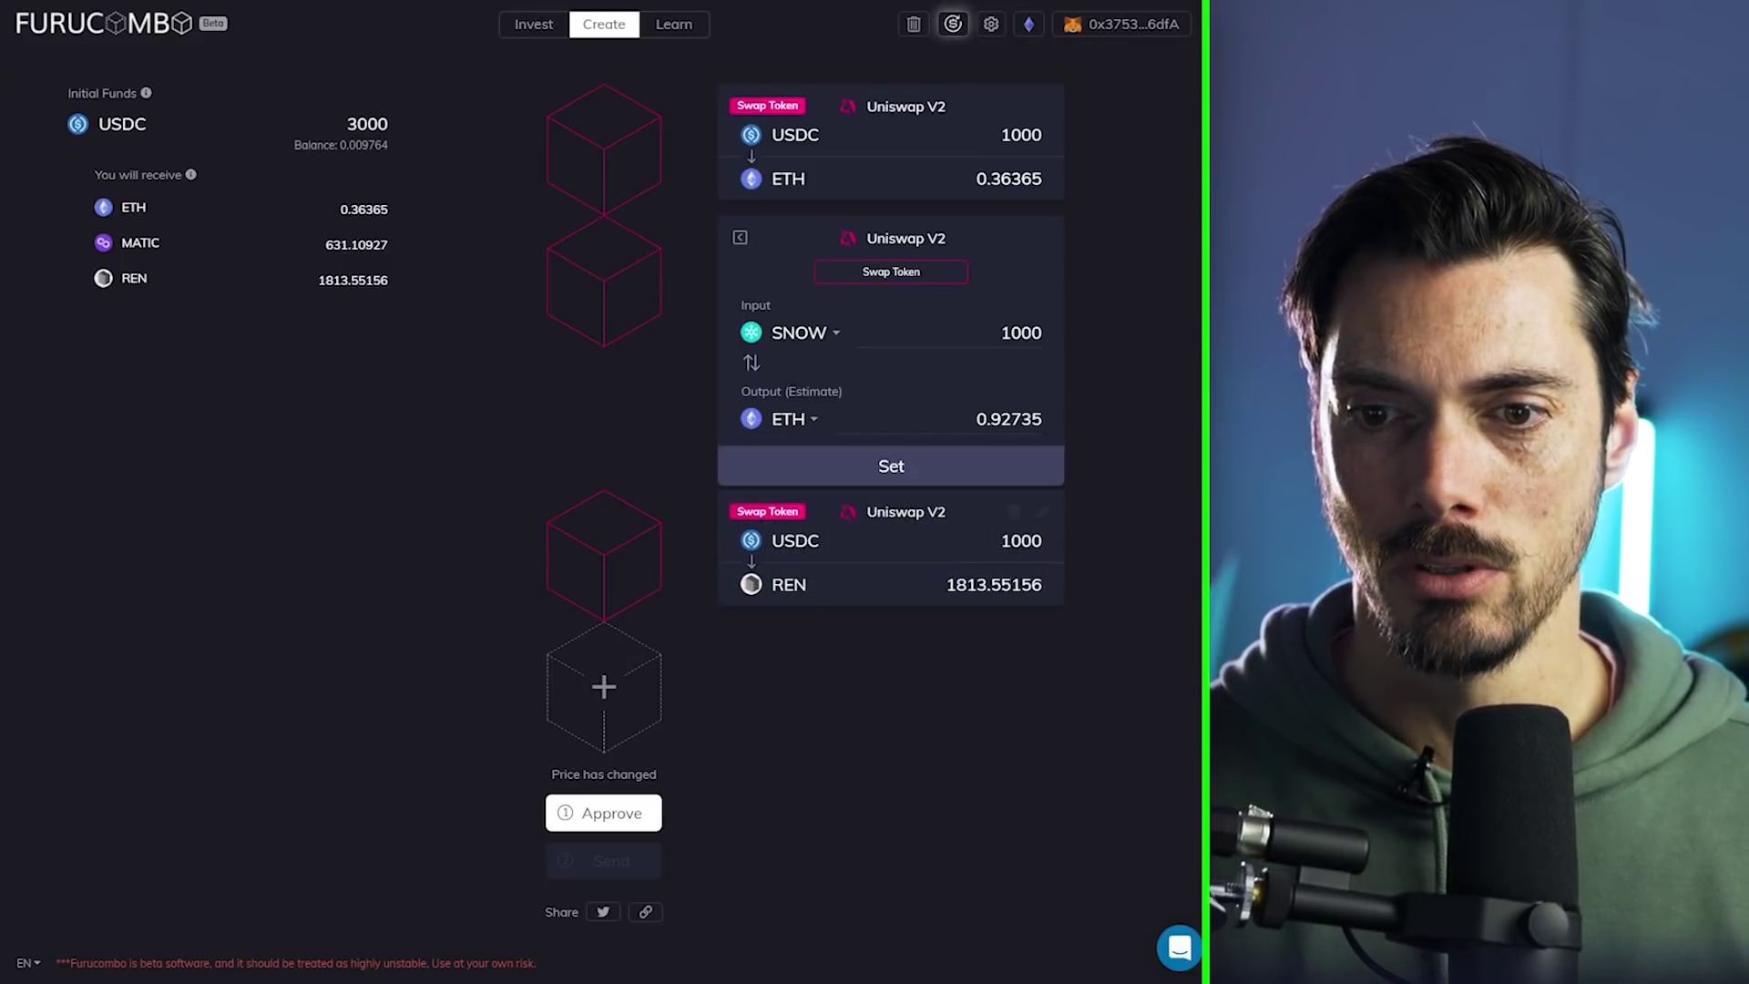
{"action": "left_click", "coordinate": [891, 465]}
Step: Open the third Swap Token cube for editing and search its input tokens for "ens", clearing the search again
{"action": "left_click", "coordinate": [1042, 370]}
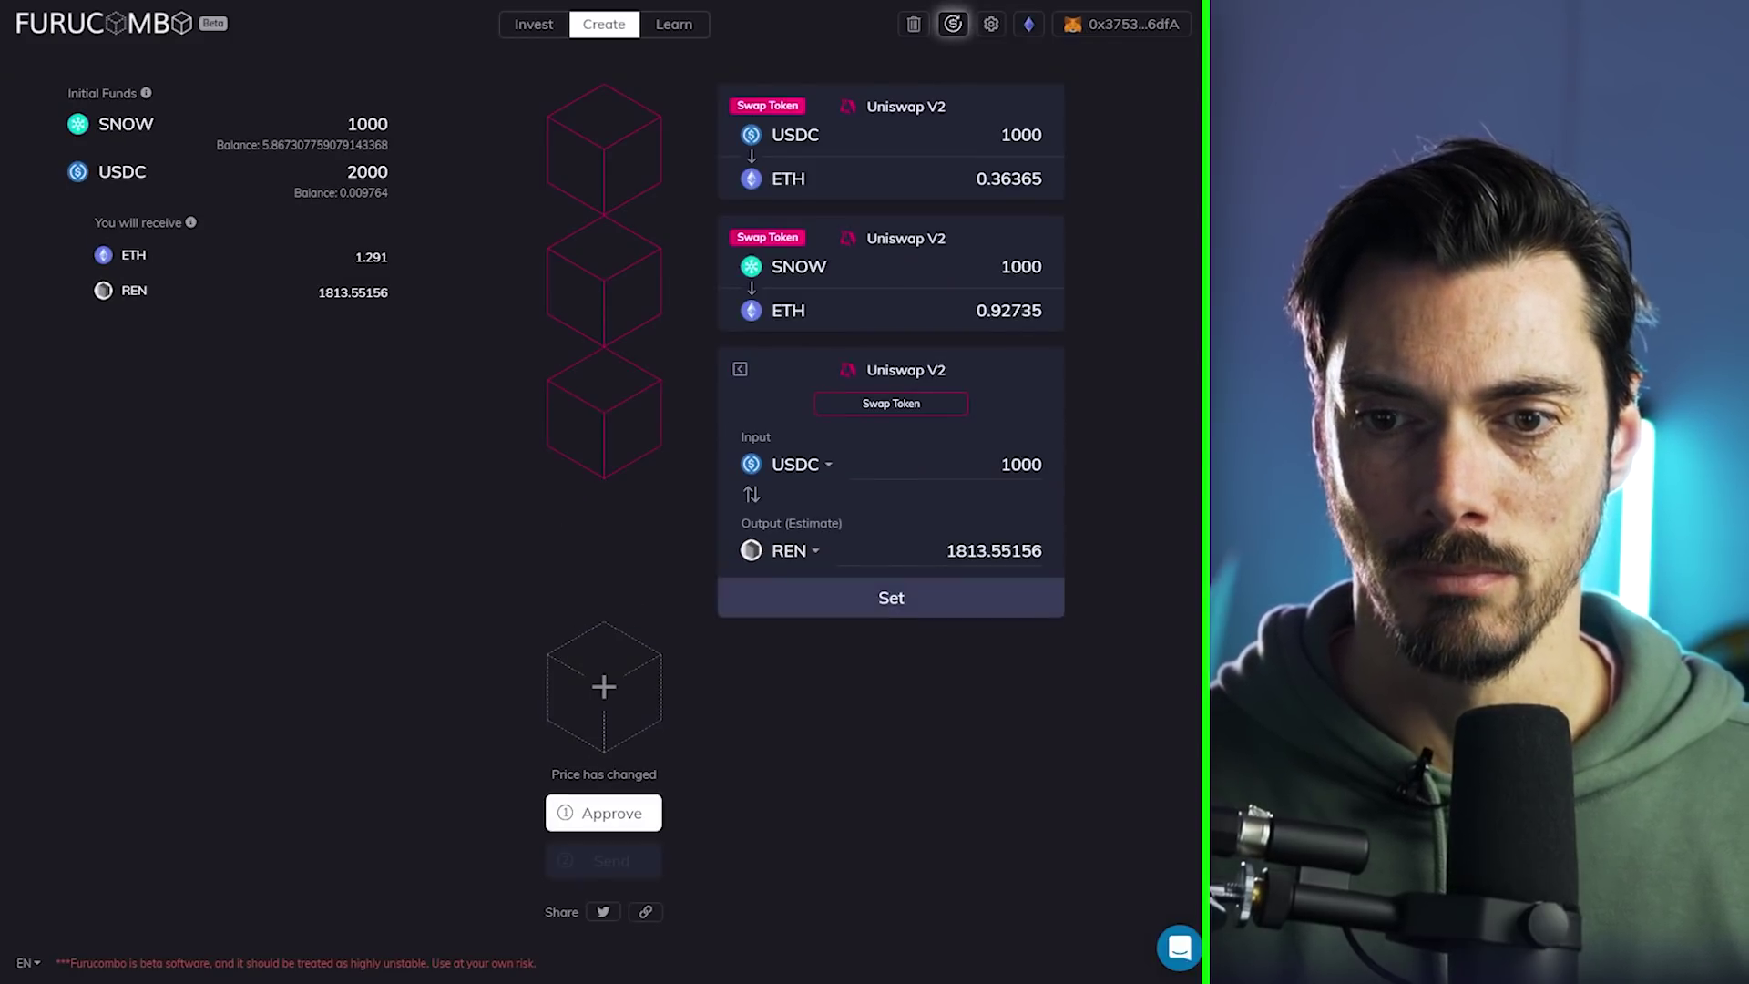
{"action": "left_click", "coordinate": [795, 465]}
{"action": "type", "text": "ens"}
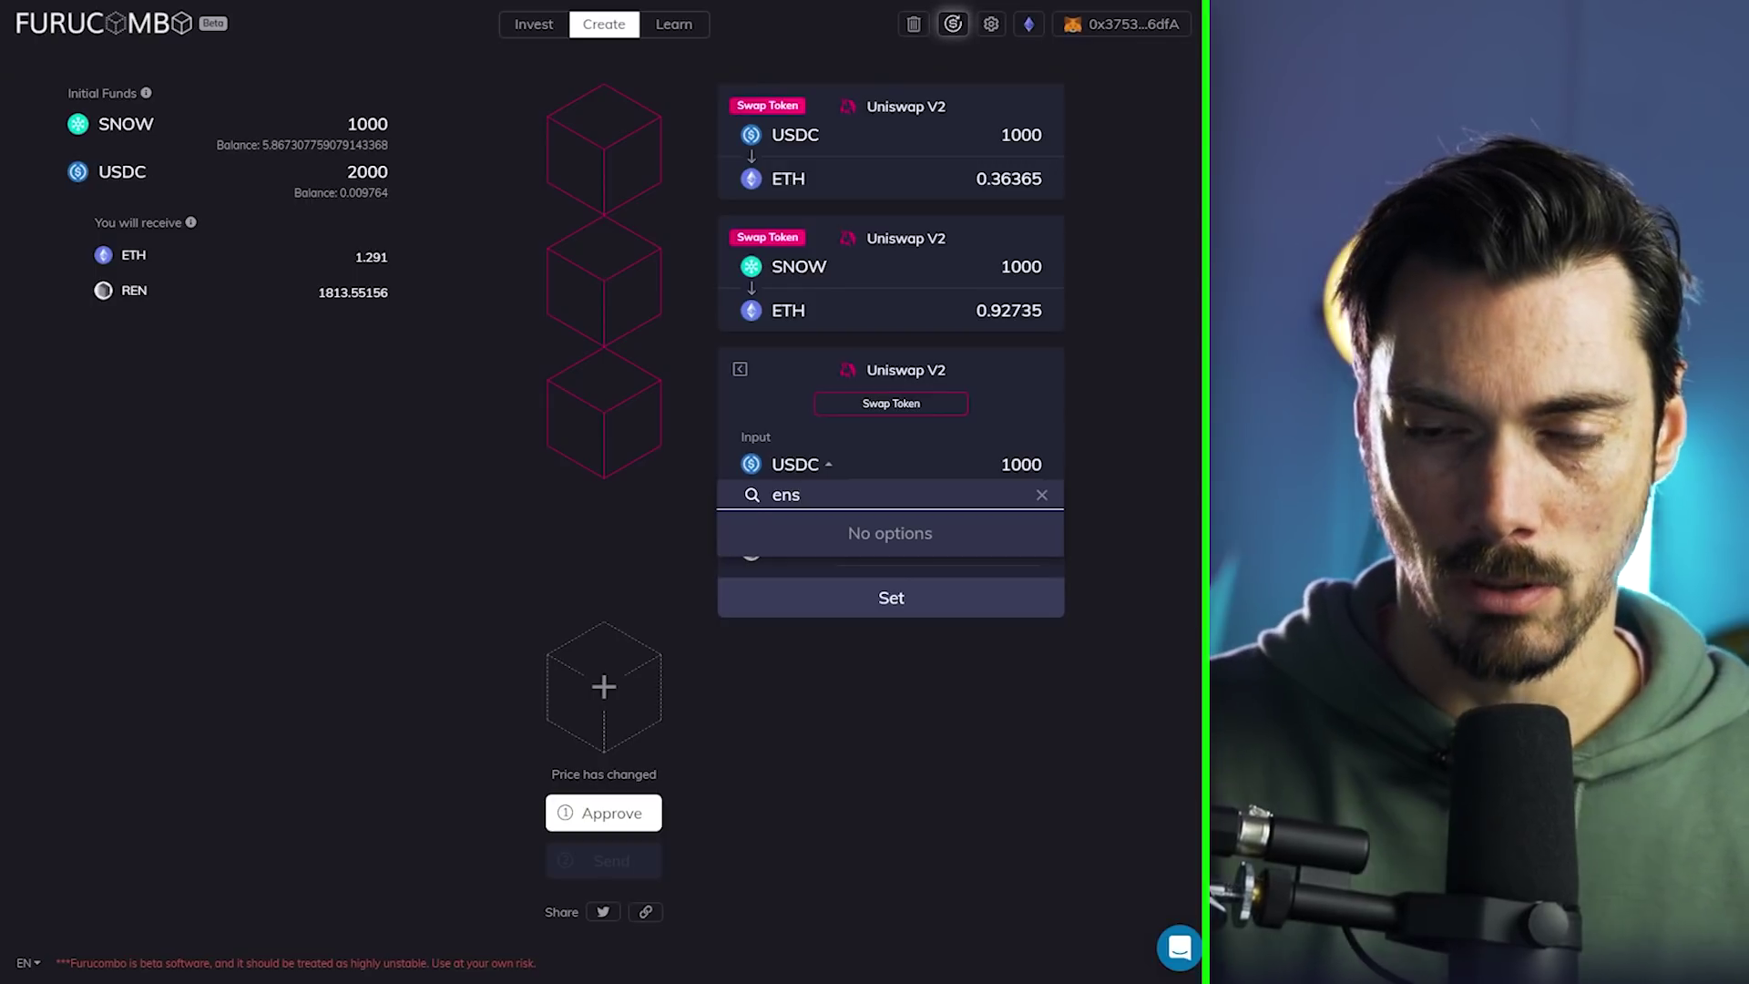
{"action": "key", "text": "BackSpace"}
{"action": "key", "text": "BackSpace"}
{"action": "key", "text": "BackSpace"}
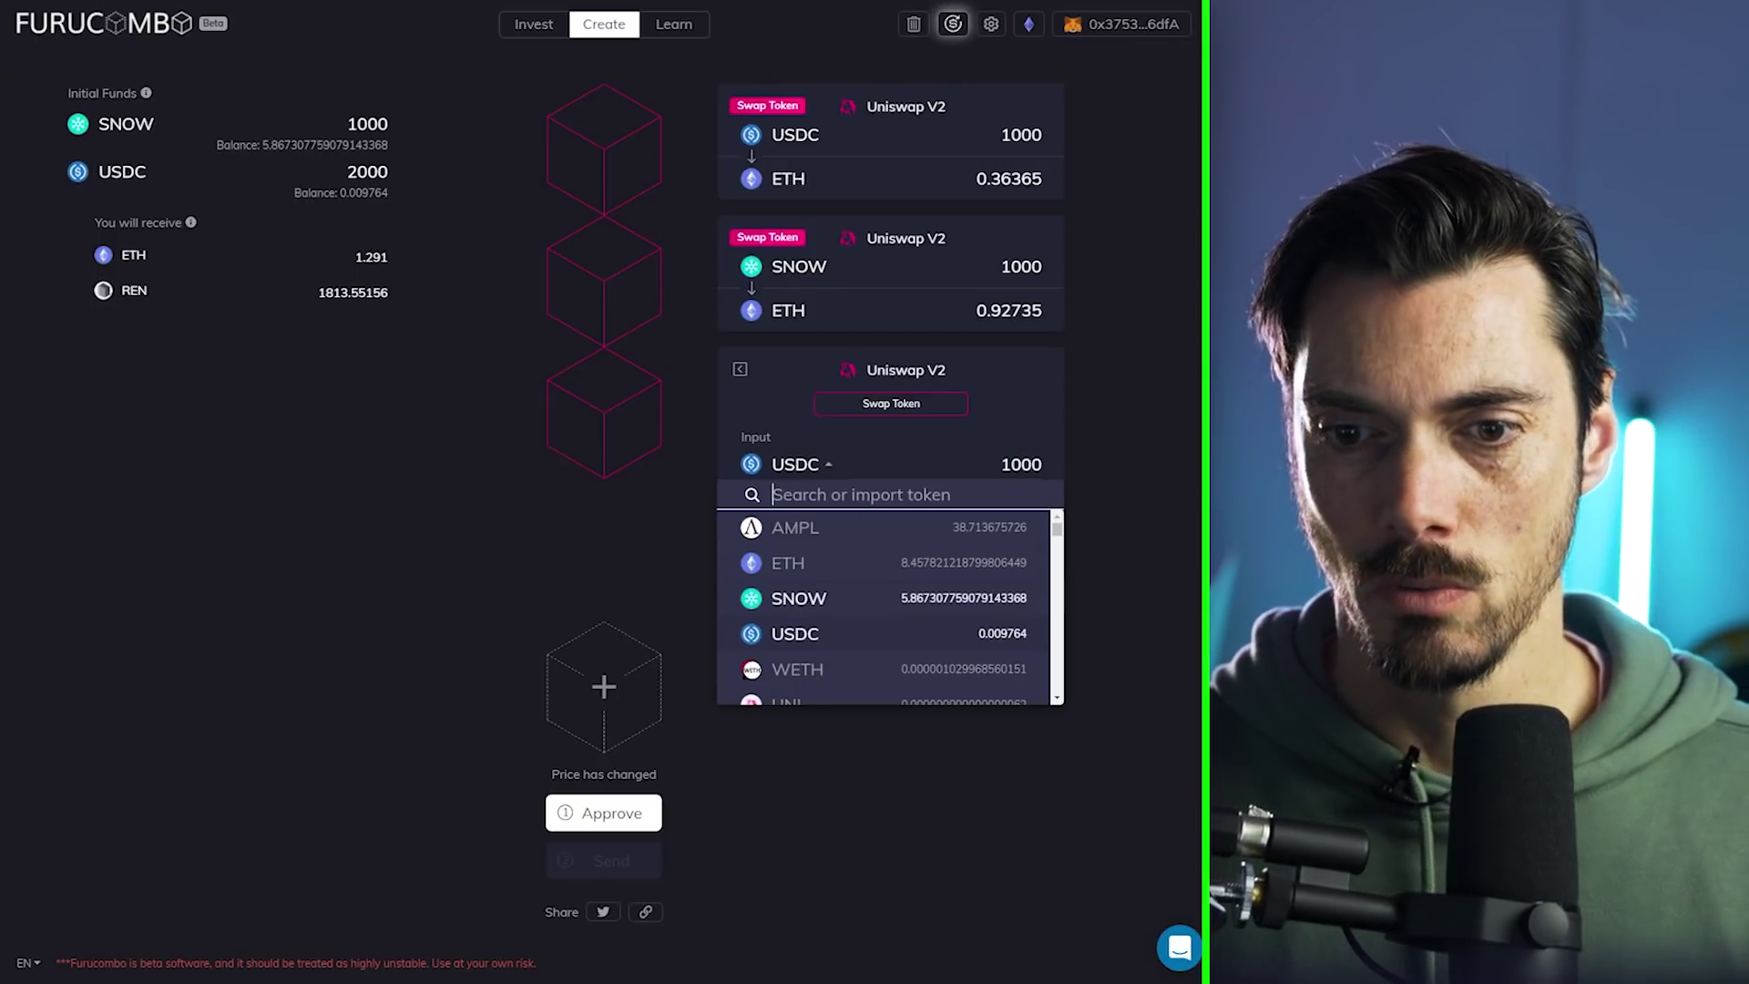
Step: Change the third Swap Token cube to swap 1000 UNI for ETH, and refresh the combo's prices
{"action": "scroll", "coordinate": [888, 605], "scroll_direction": "down", "scroll_amount": 2}
{"action": "left_click", "coordinate": [786, 524]}
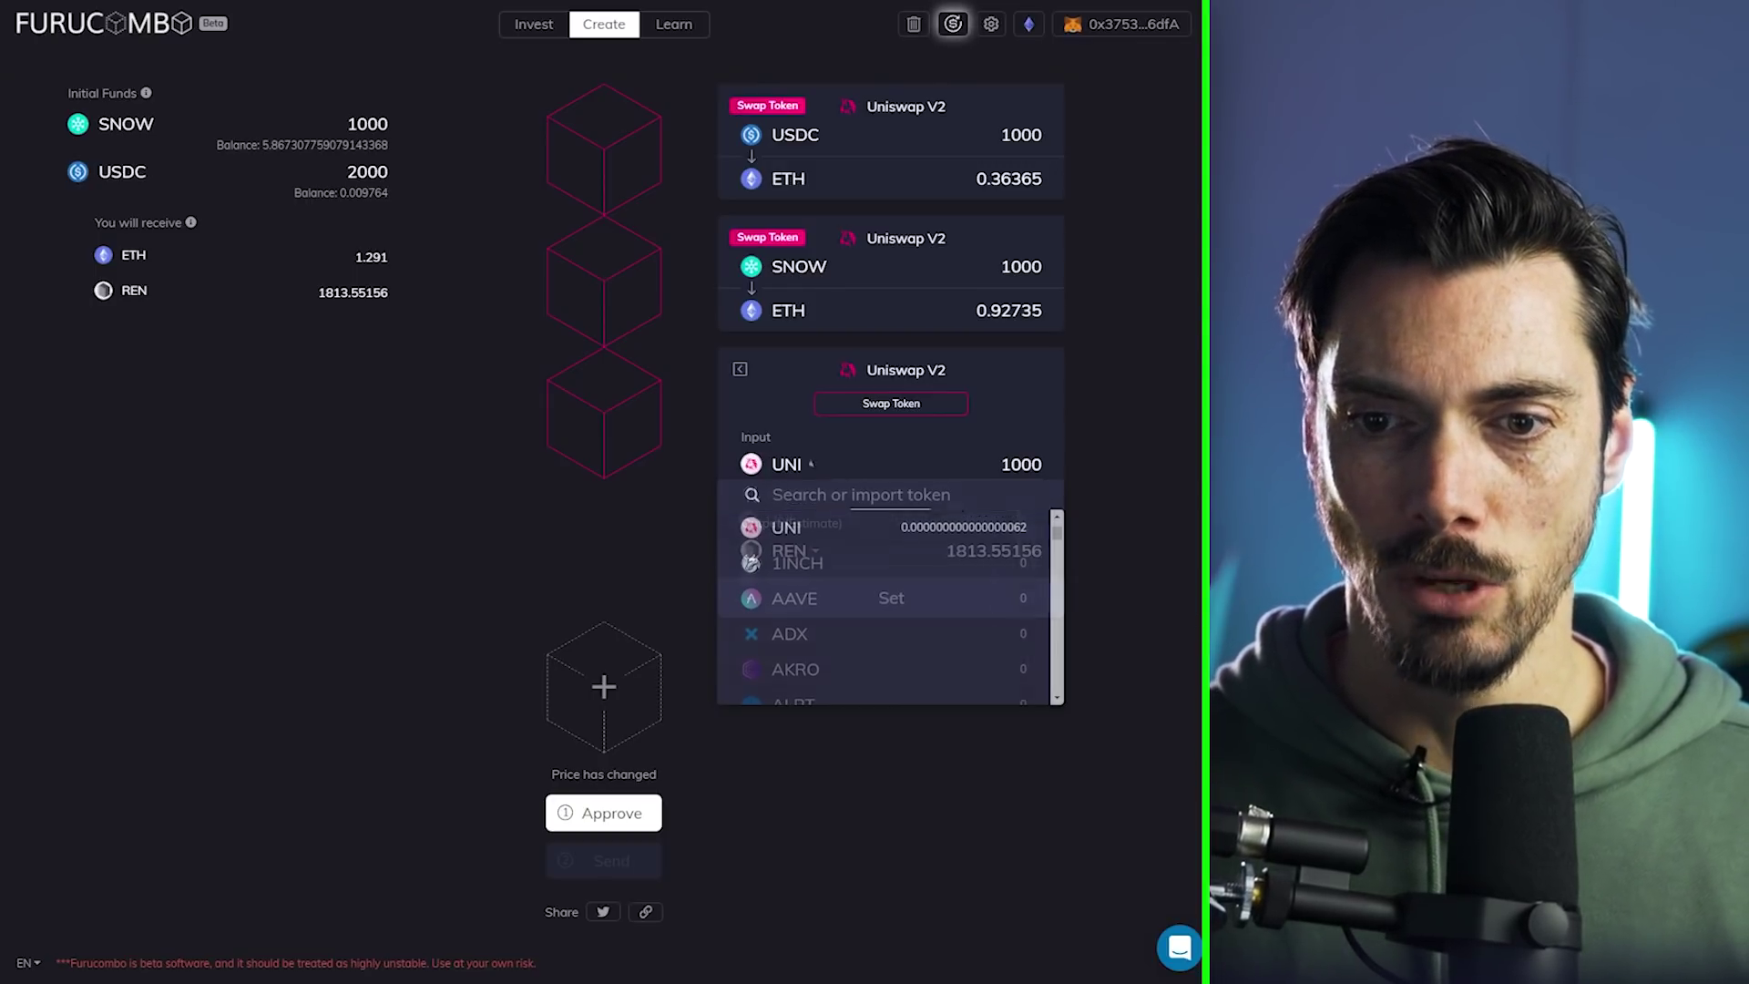
{"action": "left_click", "coordinate": [789, 550]}
{"action": "type", "text": "eth"}
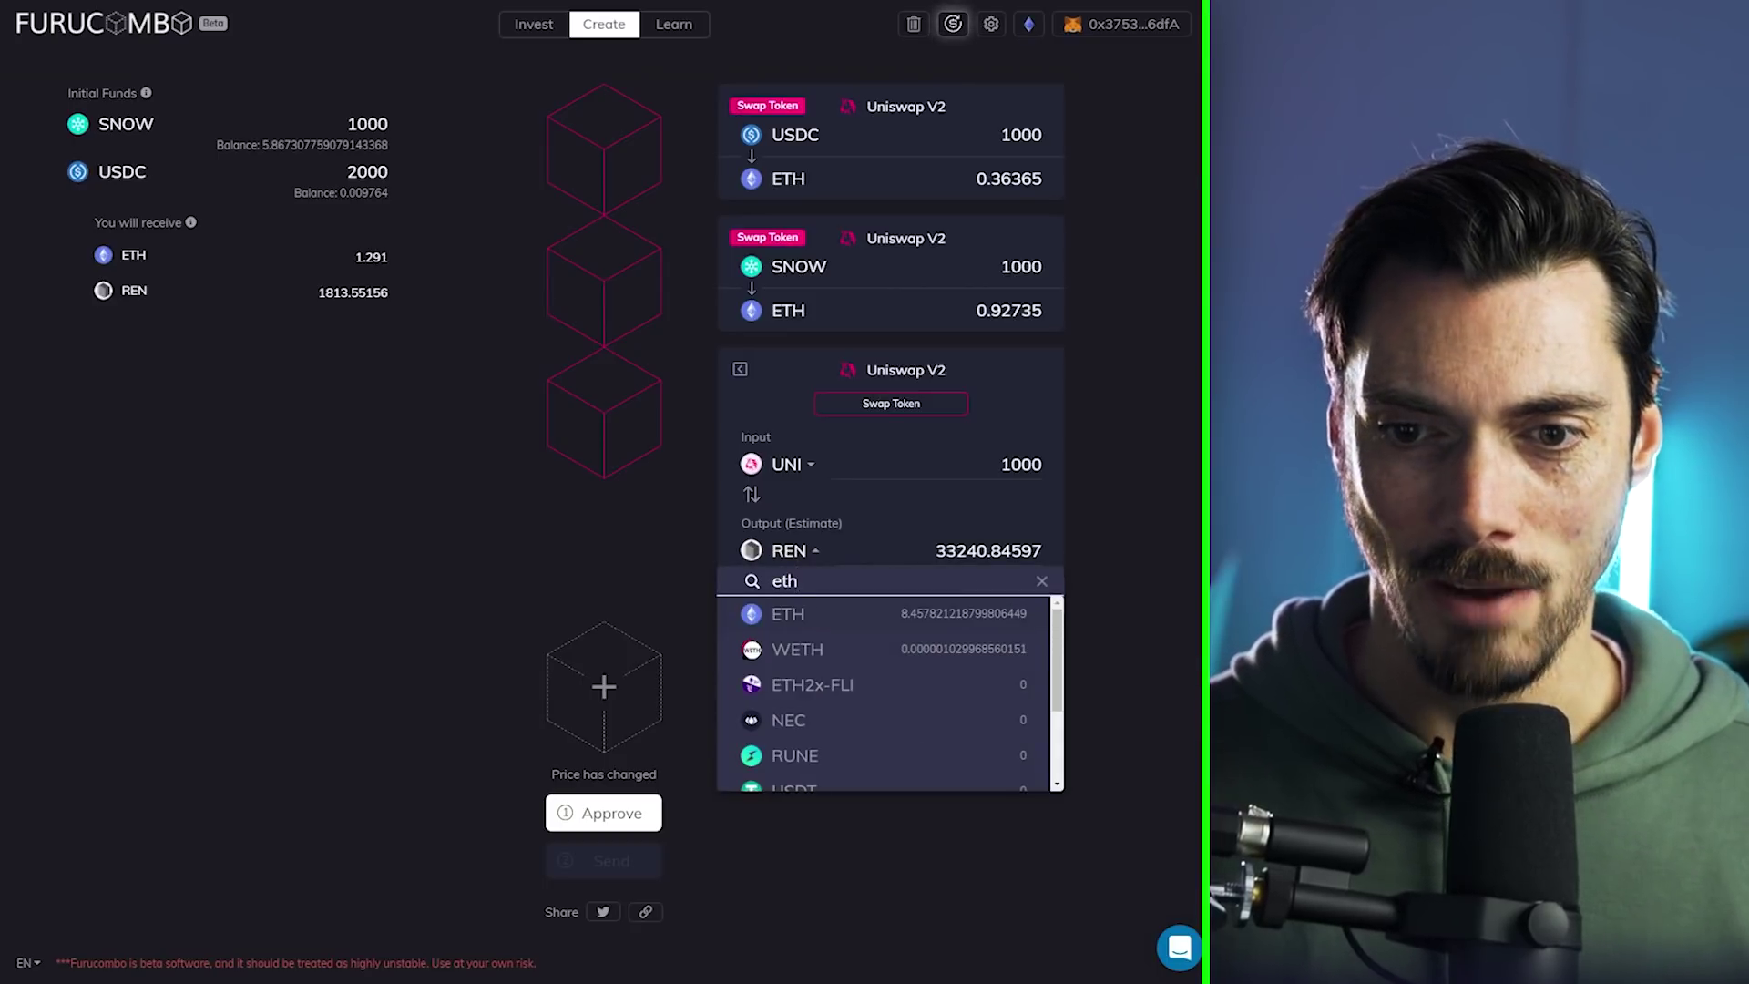
{"action": "left_click", "coordinate": [788, 613]}
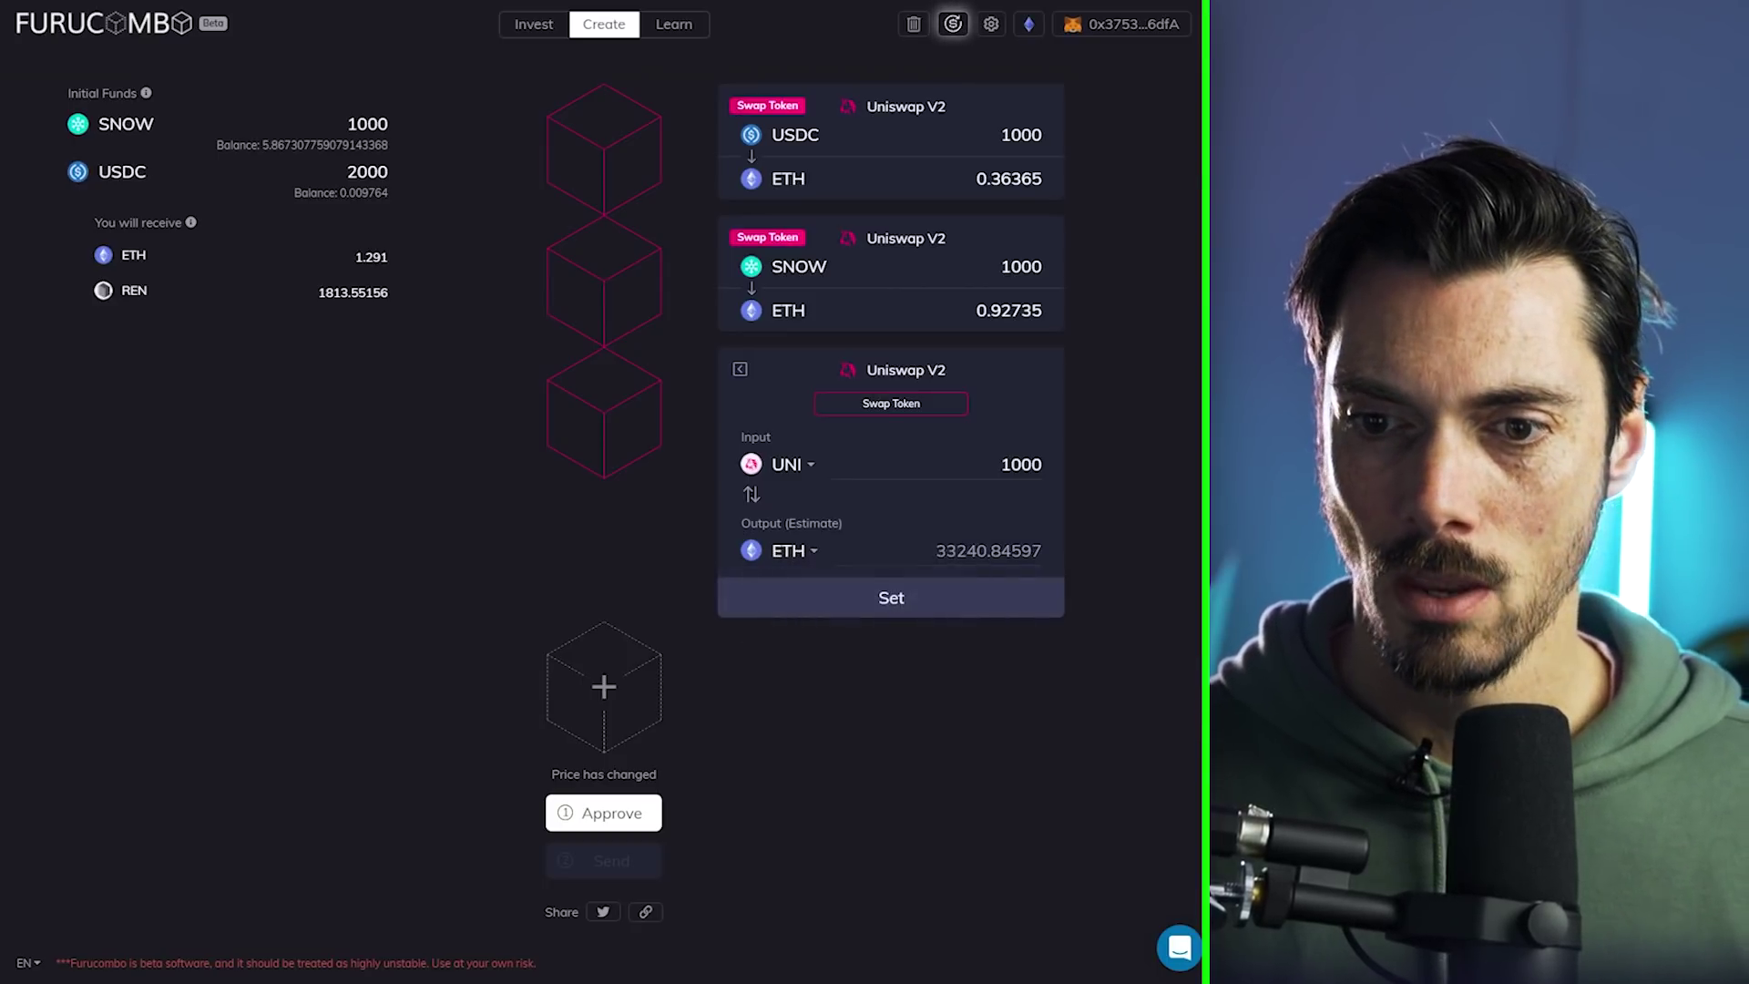
{"action": "left_click", "coordinate": [890, 598]}
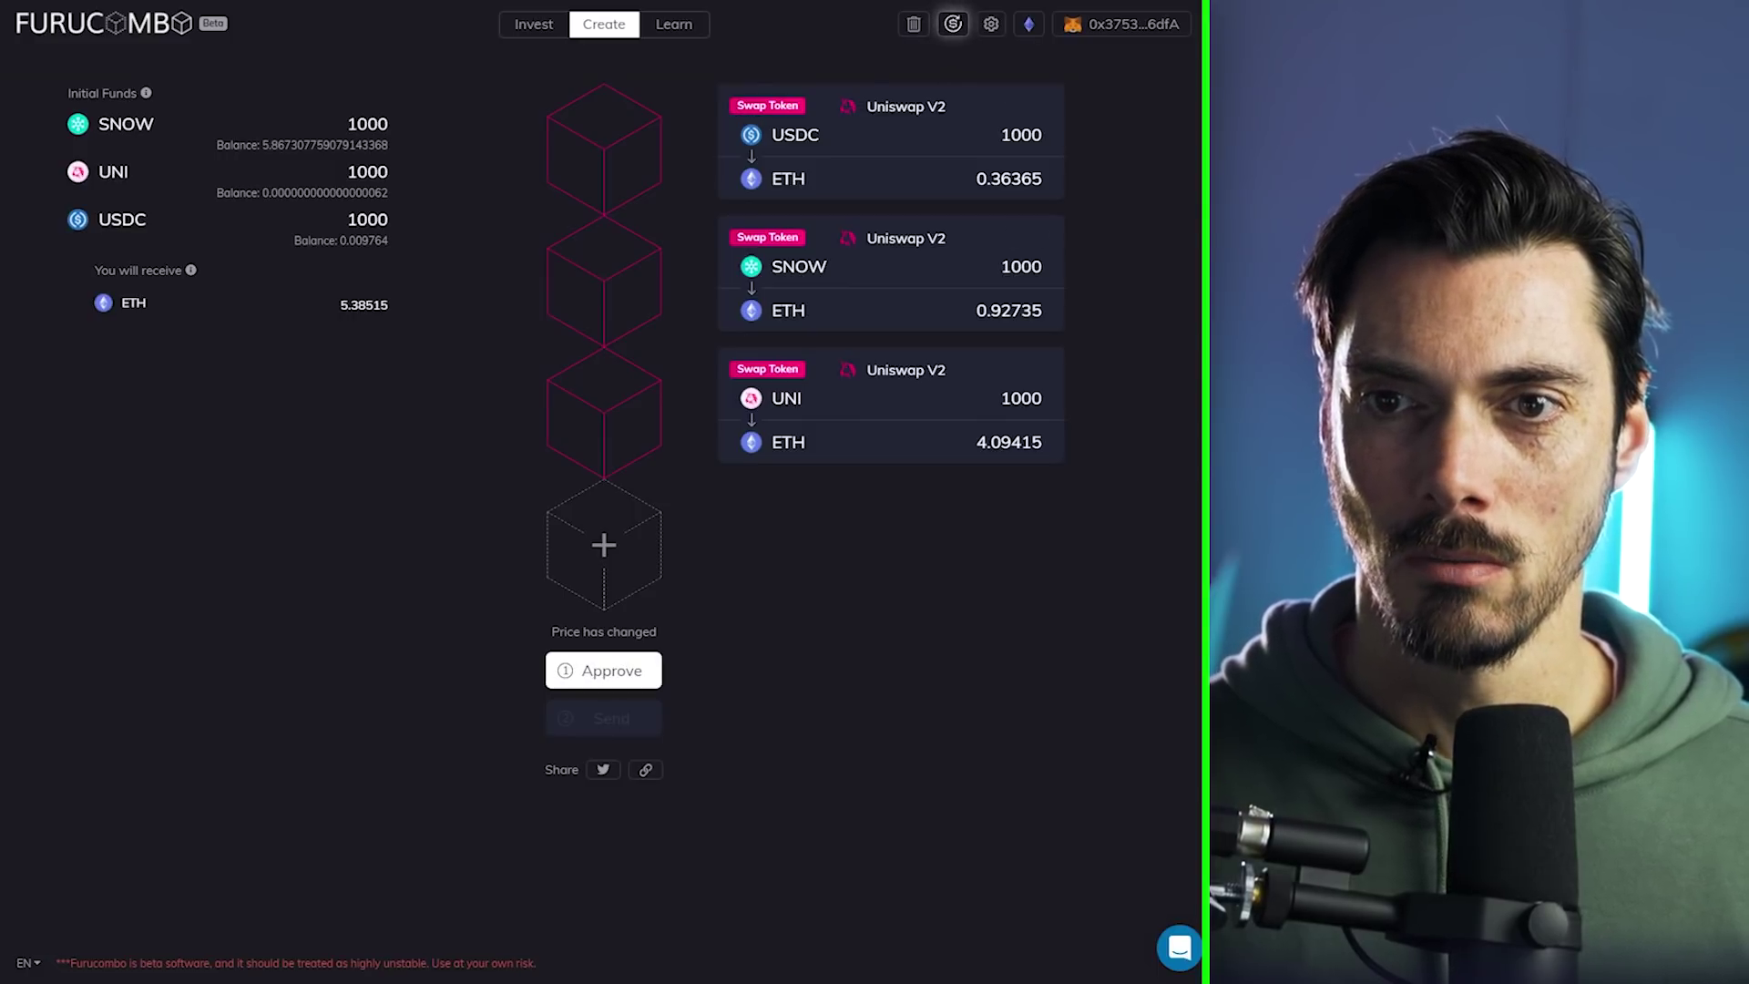
{"action": "left_click", "coordinate": [953, 24]}
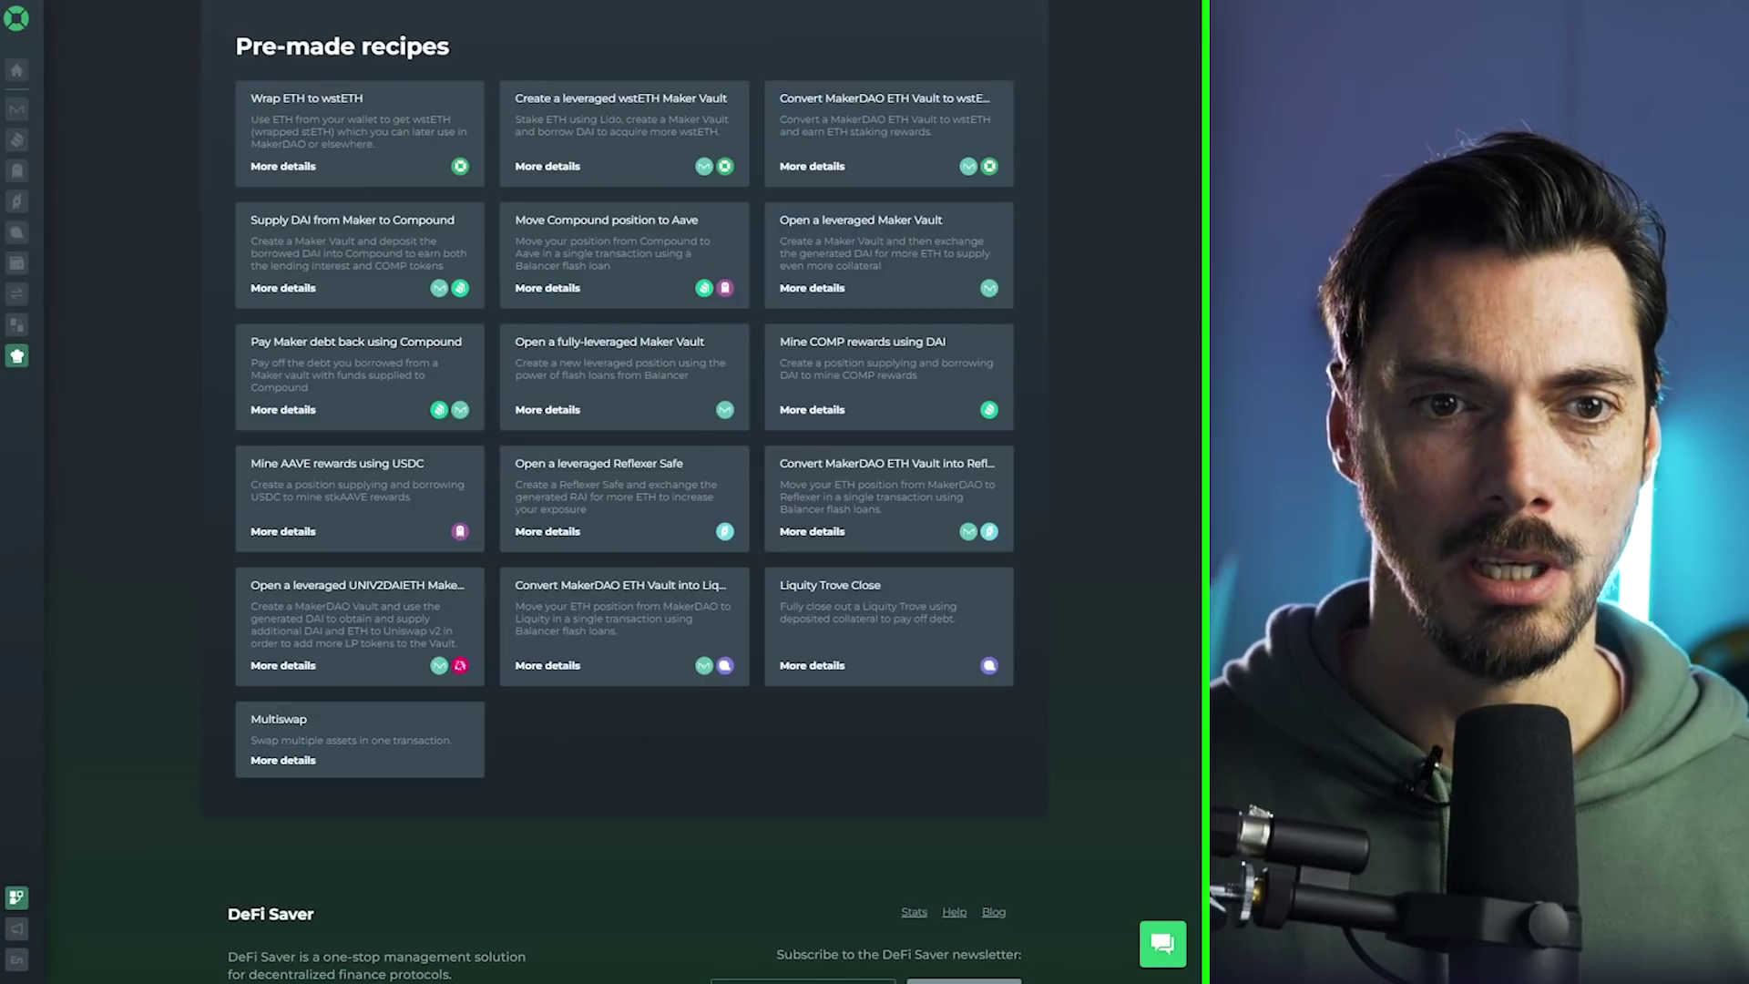
Step: Switch to DeFi Saver and look through the Portfolio, MakerDAO and Compound pages, ending on the Smart Savings yields
{"action": "scroll", "coordinate": [624, 491], "scroll_direction": "up", "scroll_amount": 4}
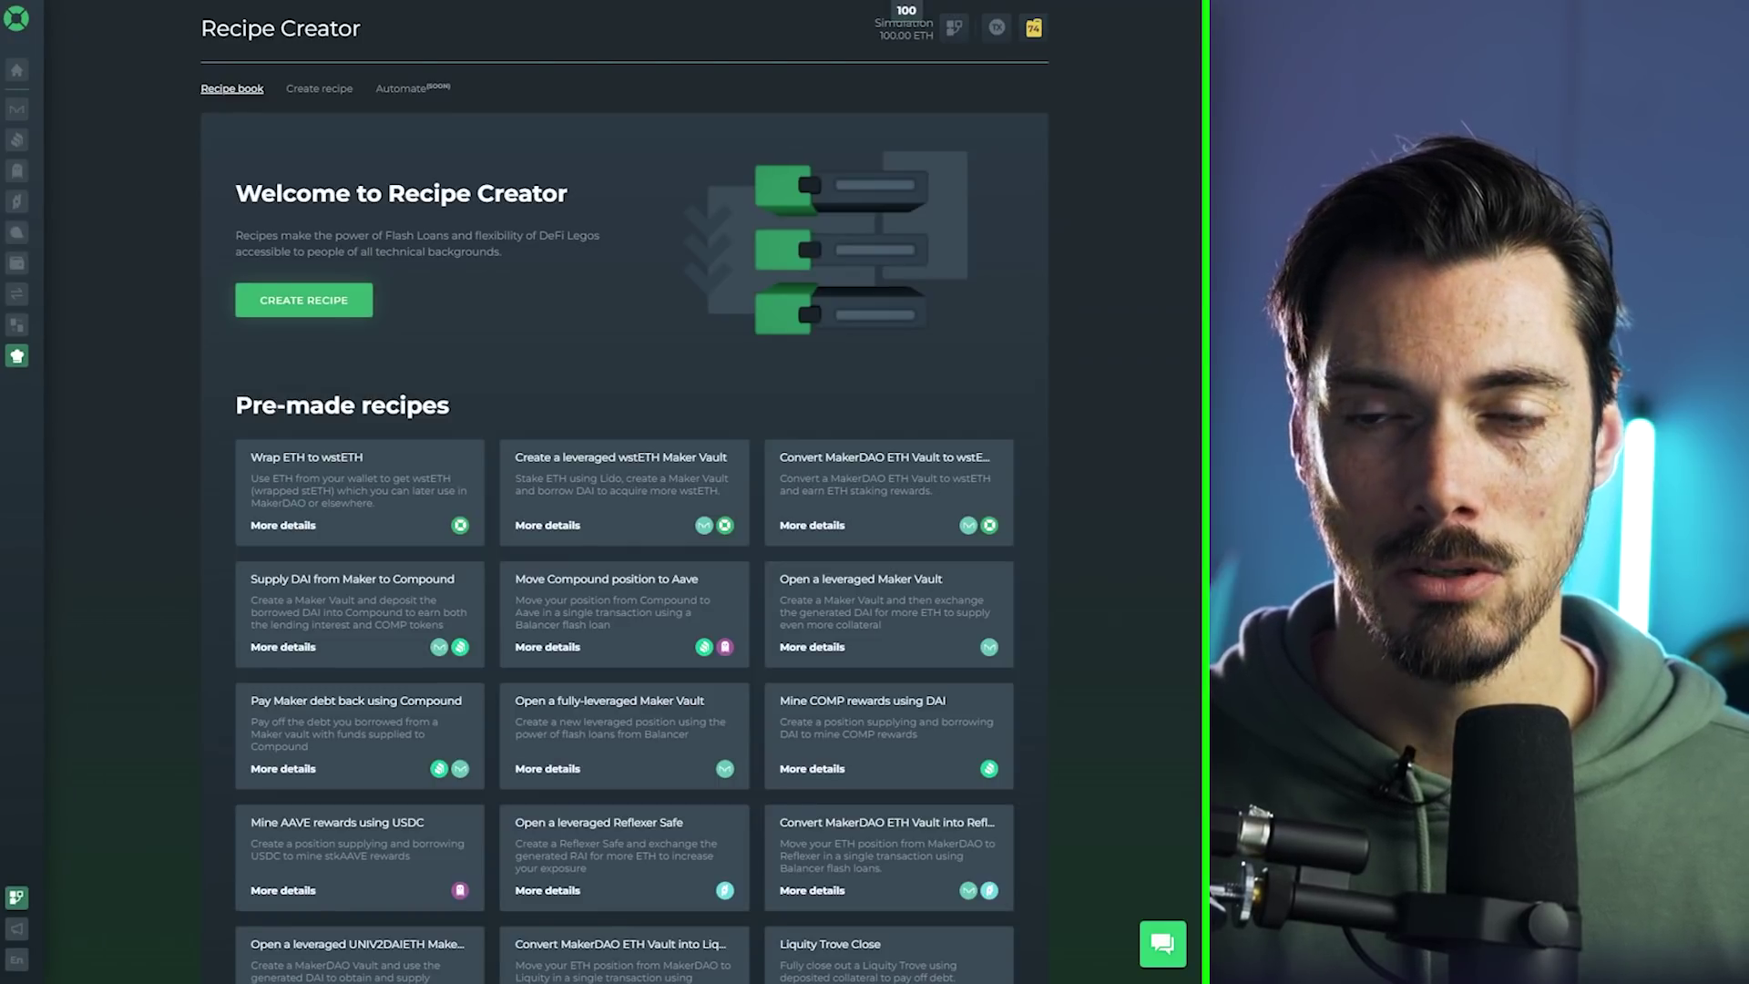
{"action": "left_click", "coordinate": [40, 69]}
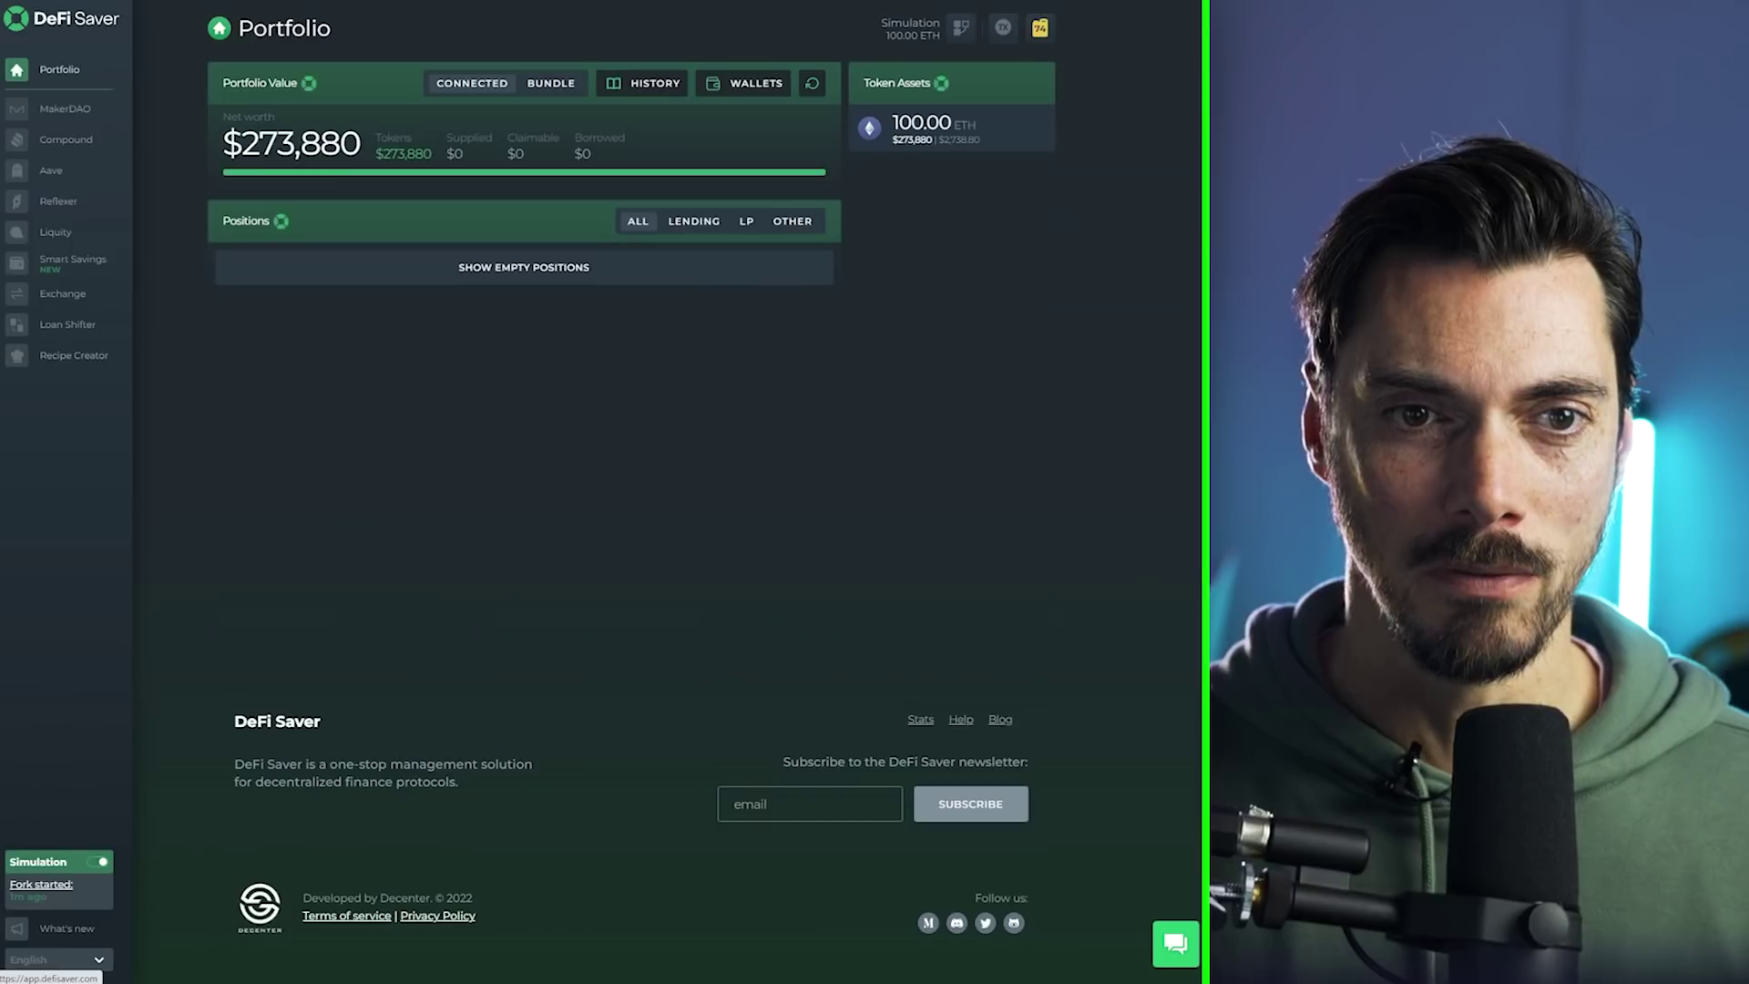
{"action": "left_click", "coordinate": [17, 109]}
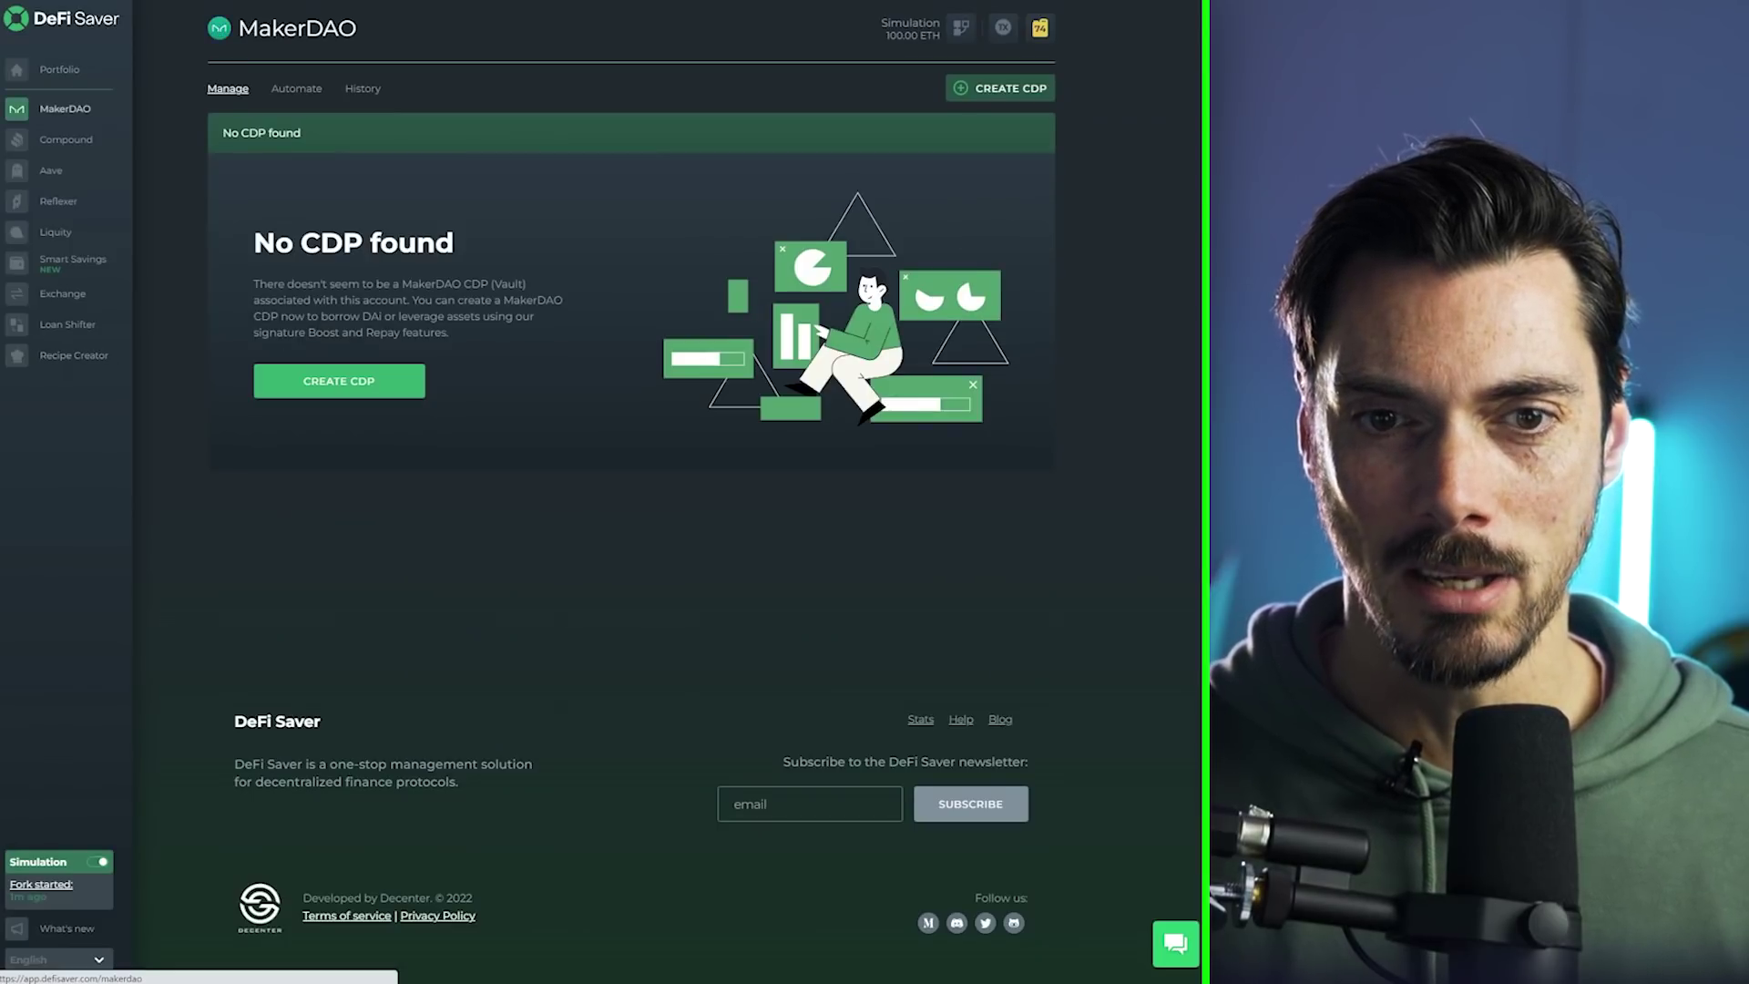
{"action": "left_click", "coordinate": [16, 140]}
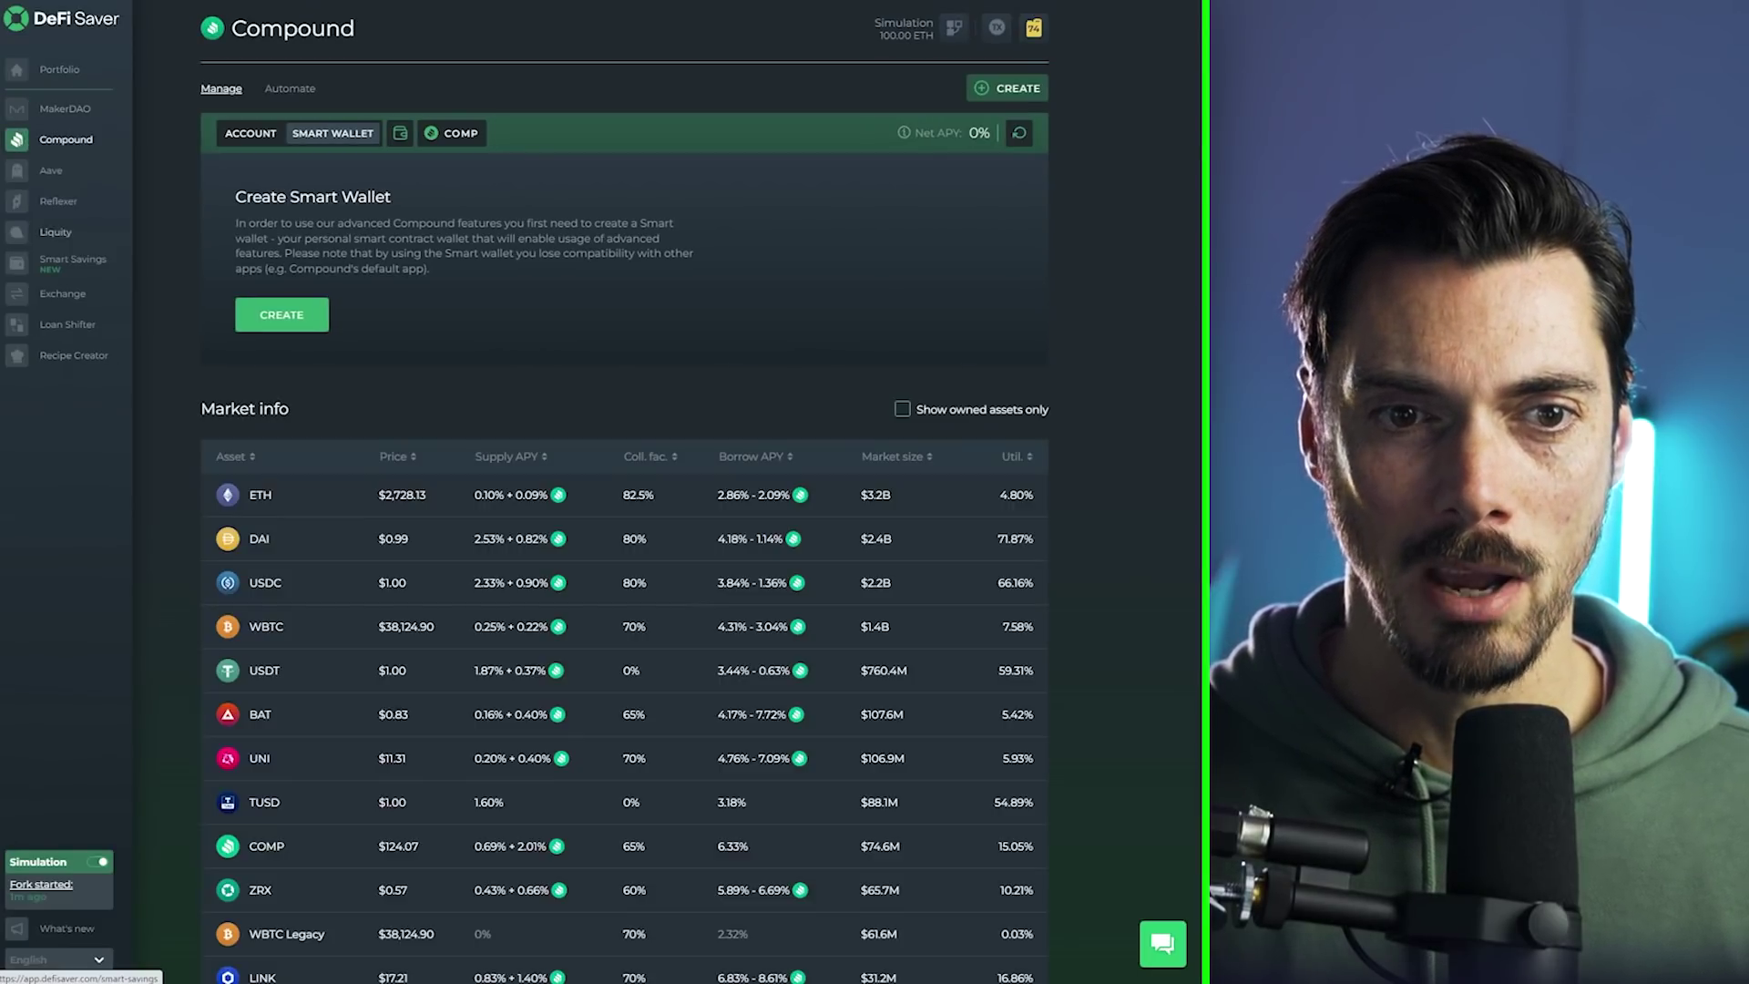
{"action": "left_click", "coordinate": [16, 262]}
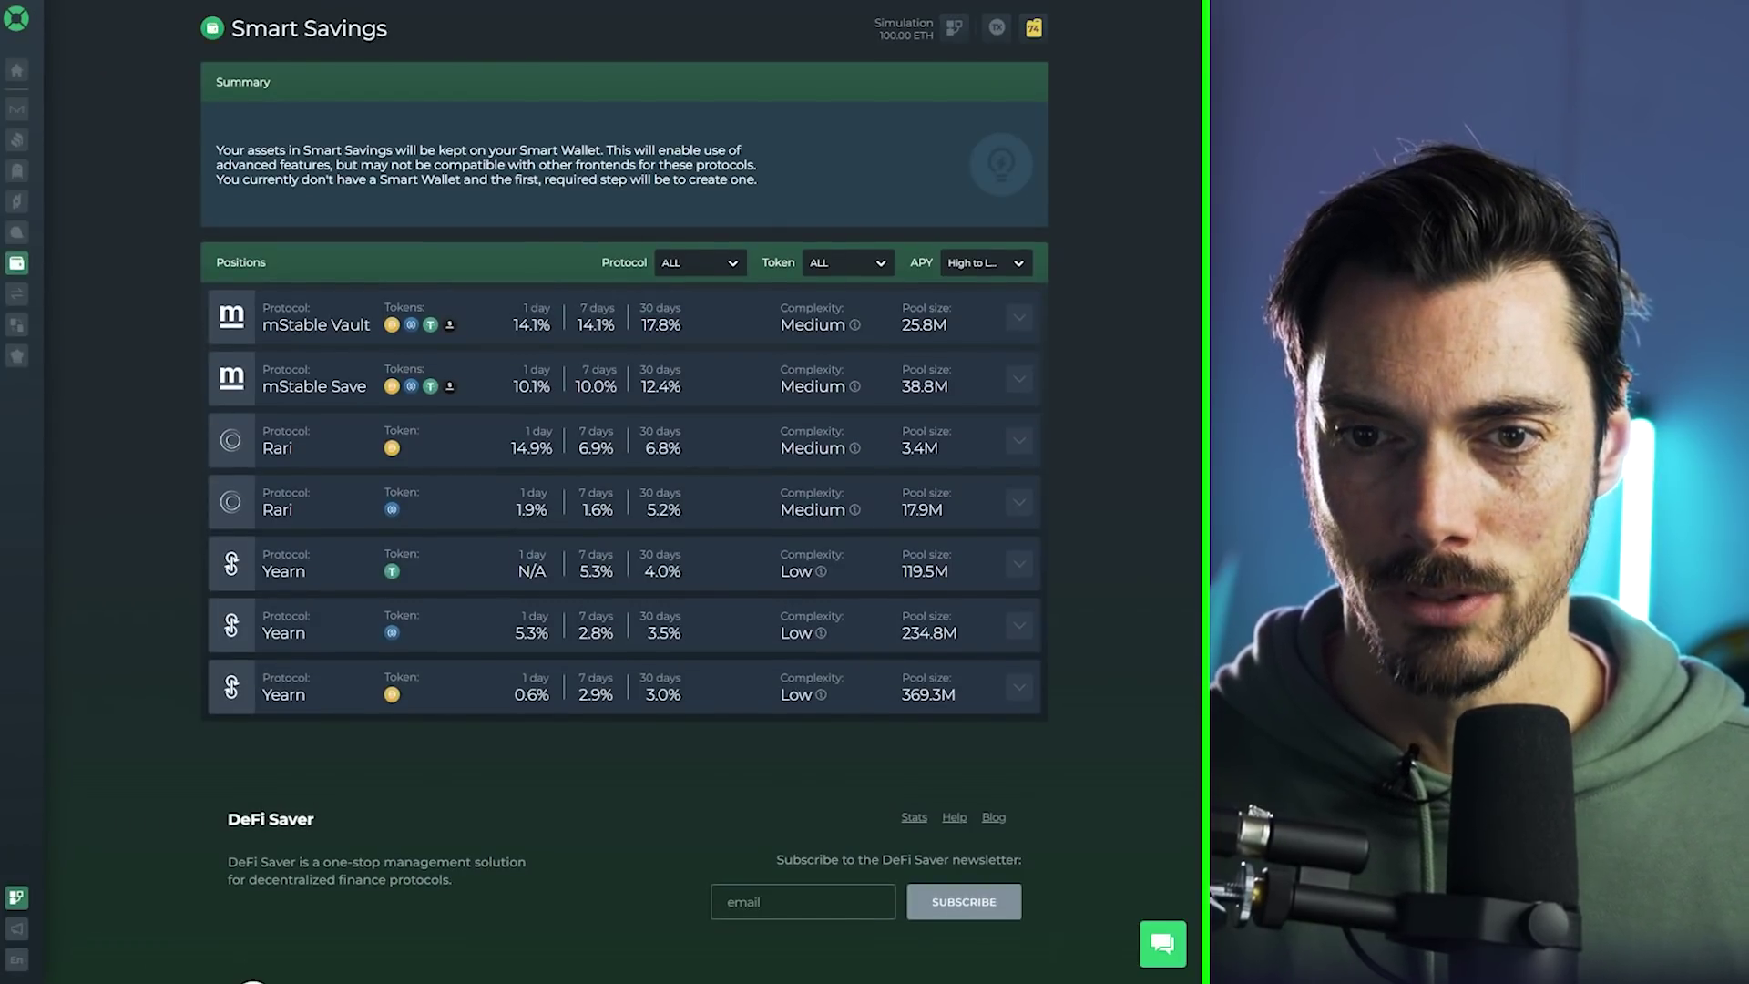
{"action": "mouse_move", "coordinate": [661, 324]}
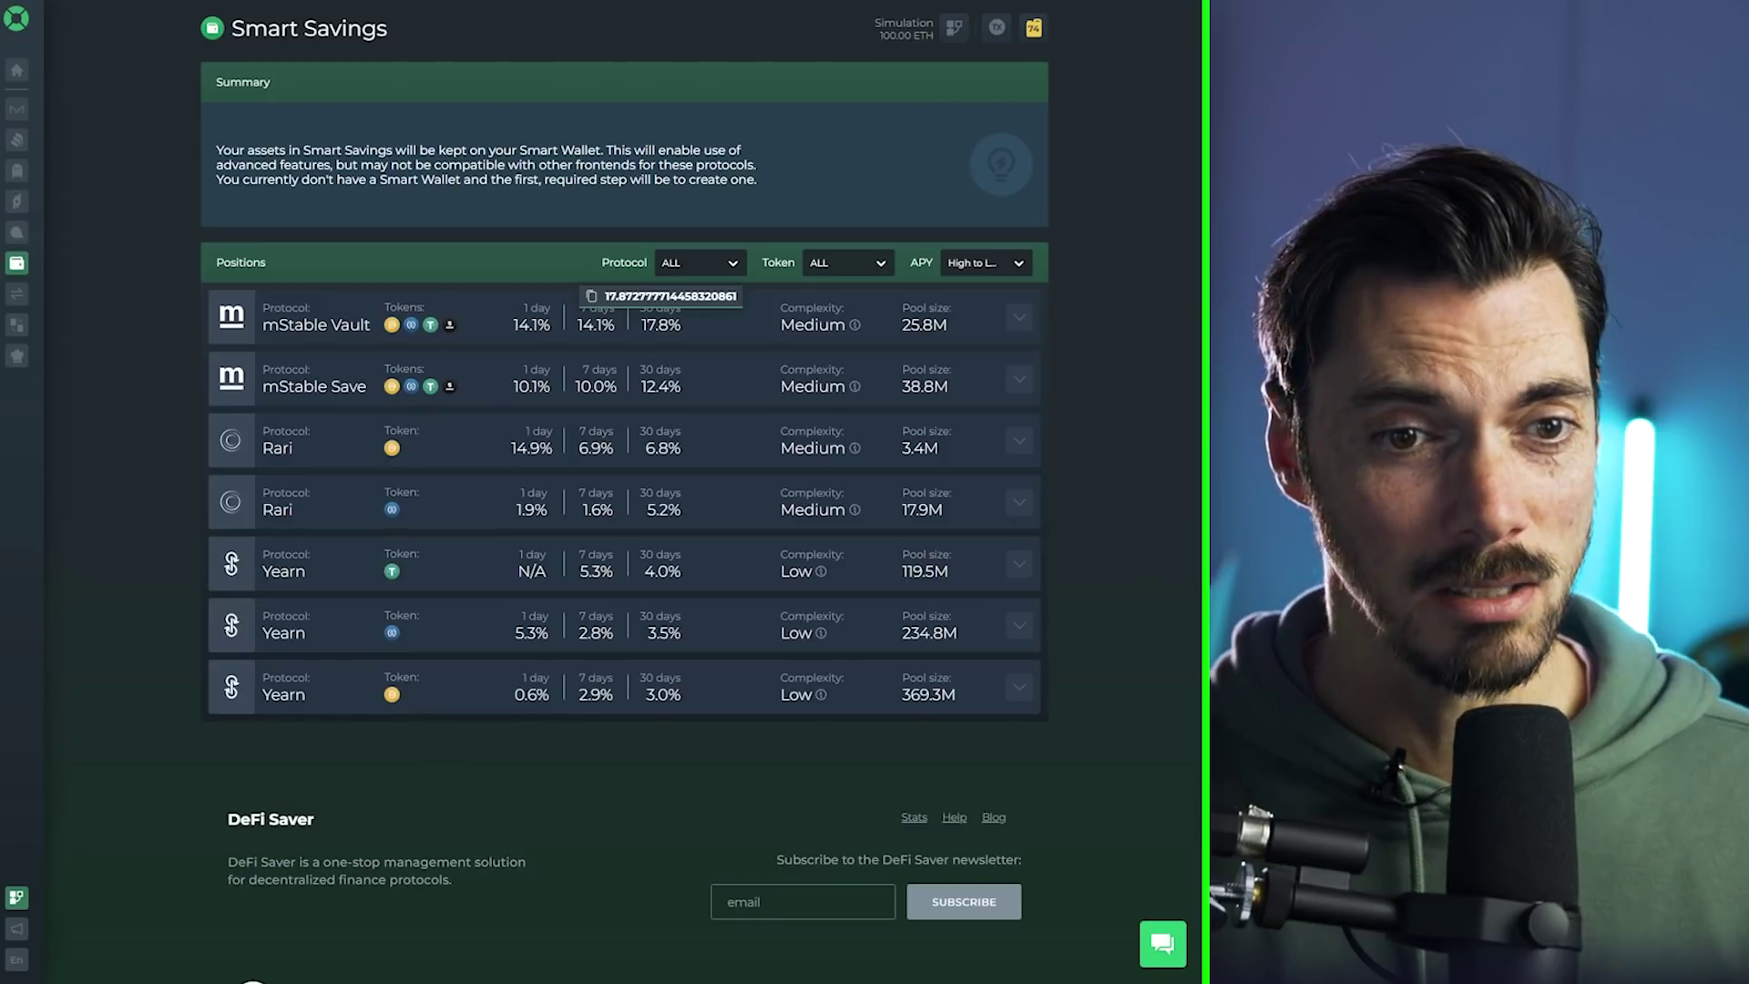
Step: Go to the Recipe Creator and open the pre-made recipe "Move Compound position to Aave" for editing in the creator
{"action": "mouse_move", "coordinate": [28, 293]}
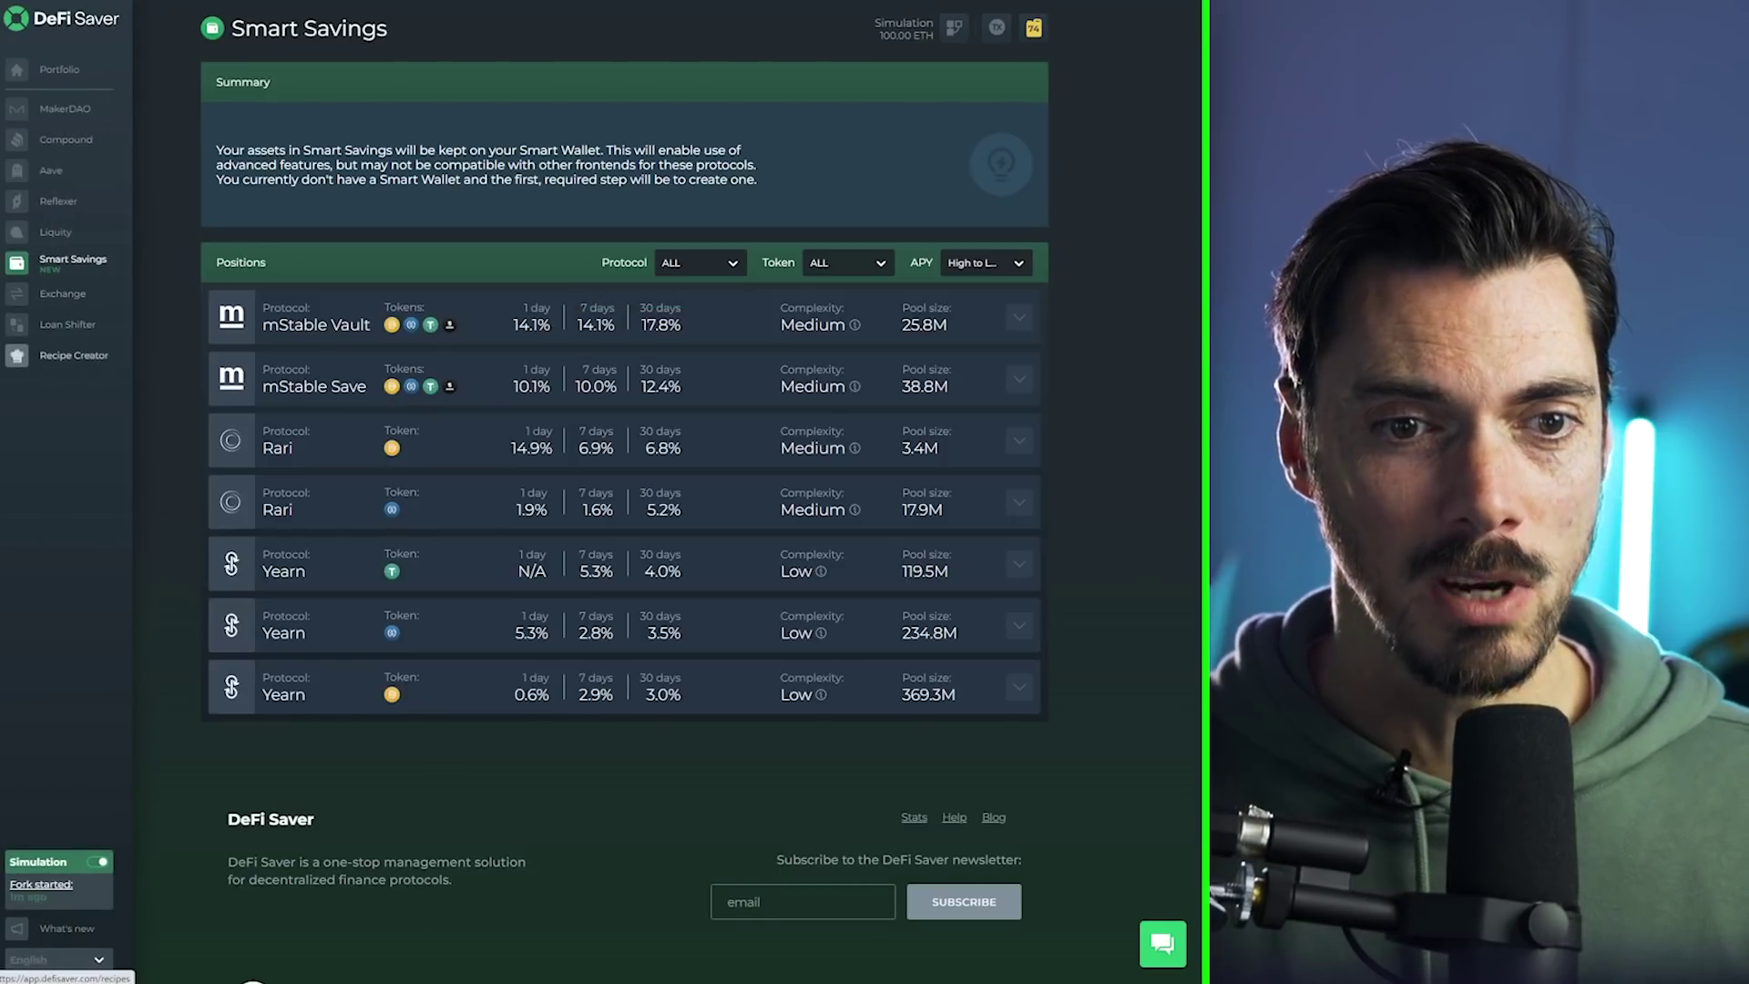
{"action": "left_click", "coordinate": [73, 355]}
{"action": "scroll", "coordinate": [624, 492], "scroll_direction": "down", "scroll_amount": 4}
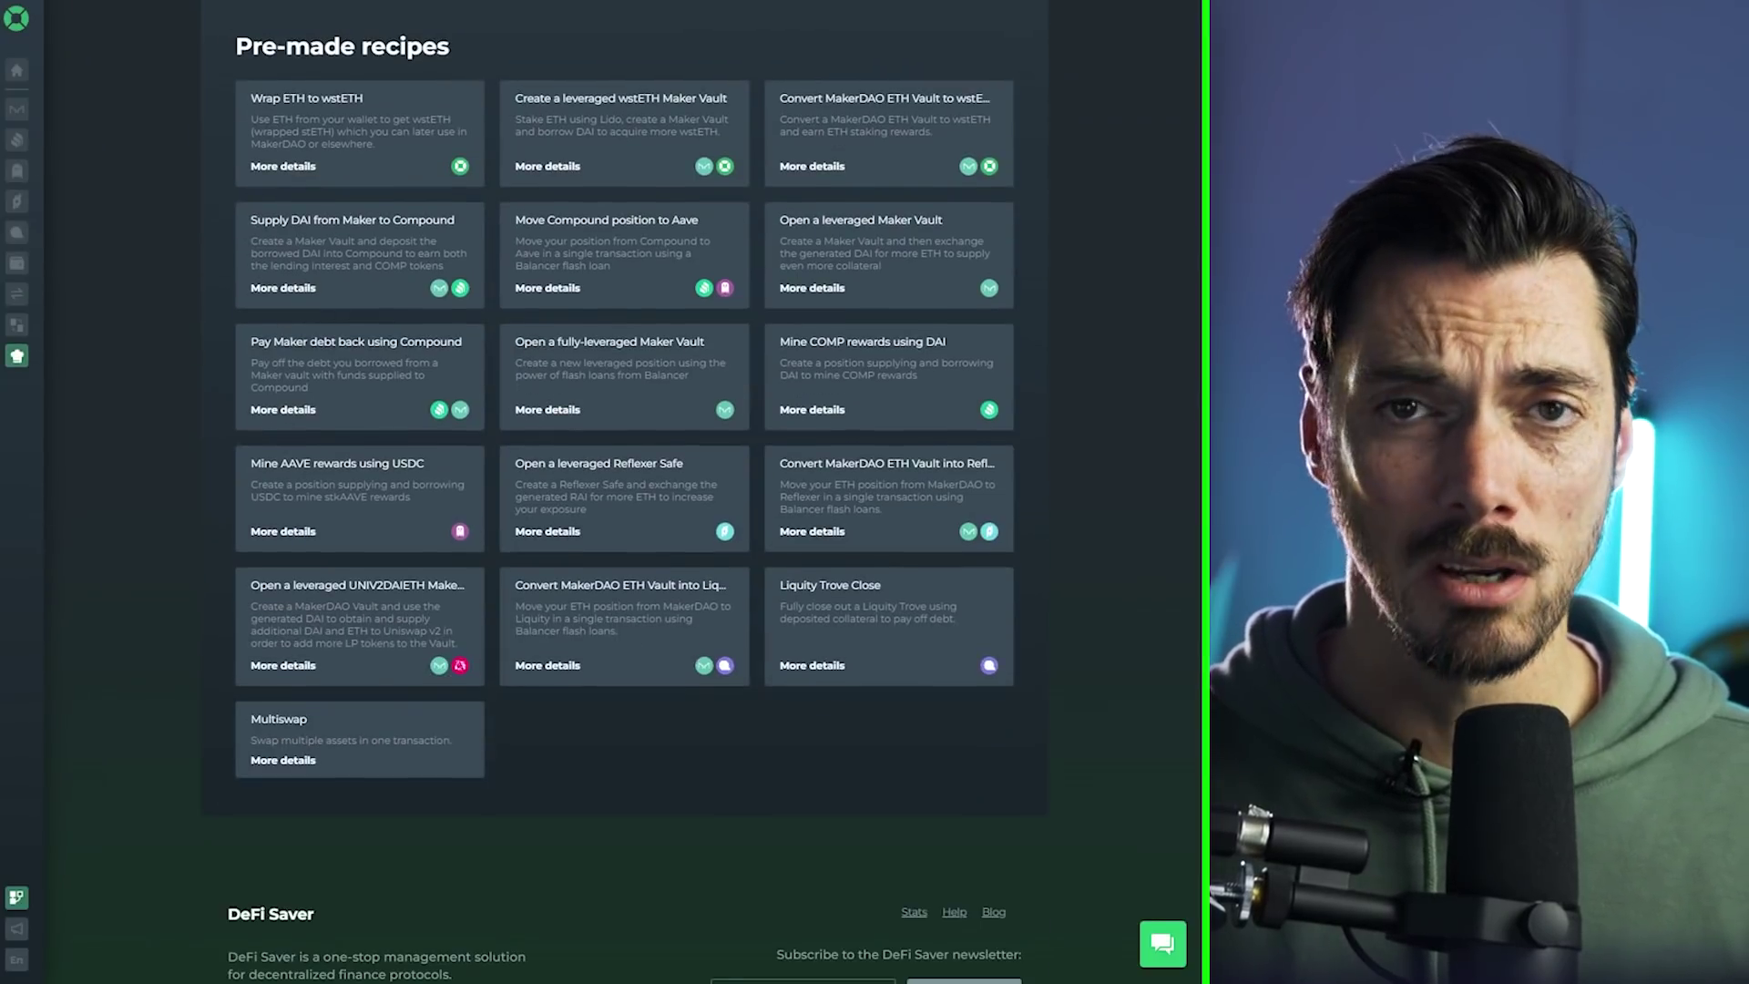
{"action": "scroll", "coordinate": [624, 491], "scroll_direction": "up", "scroll_amount": 4}
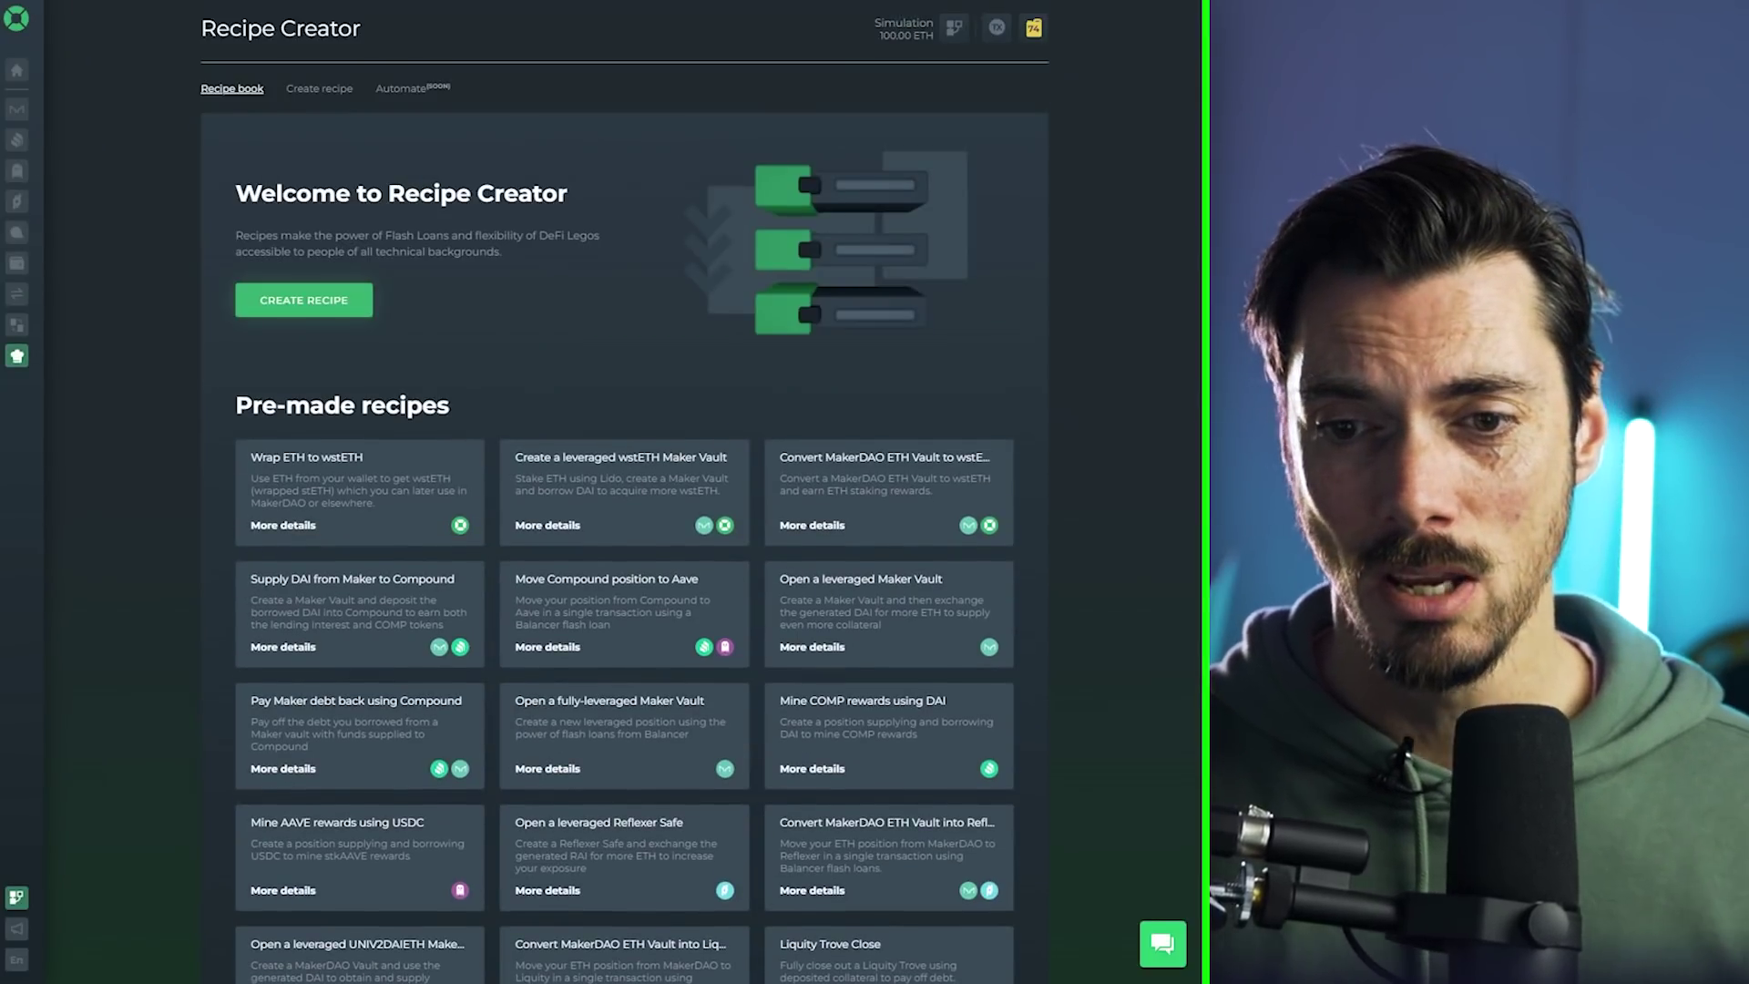
{"action": "scroll", "coordinate": [624, 492], "scroll_direction": "down", "scroll_amount": 4}
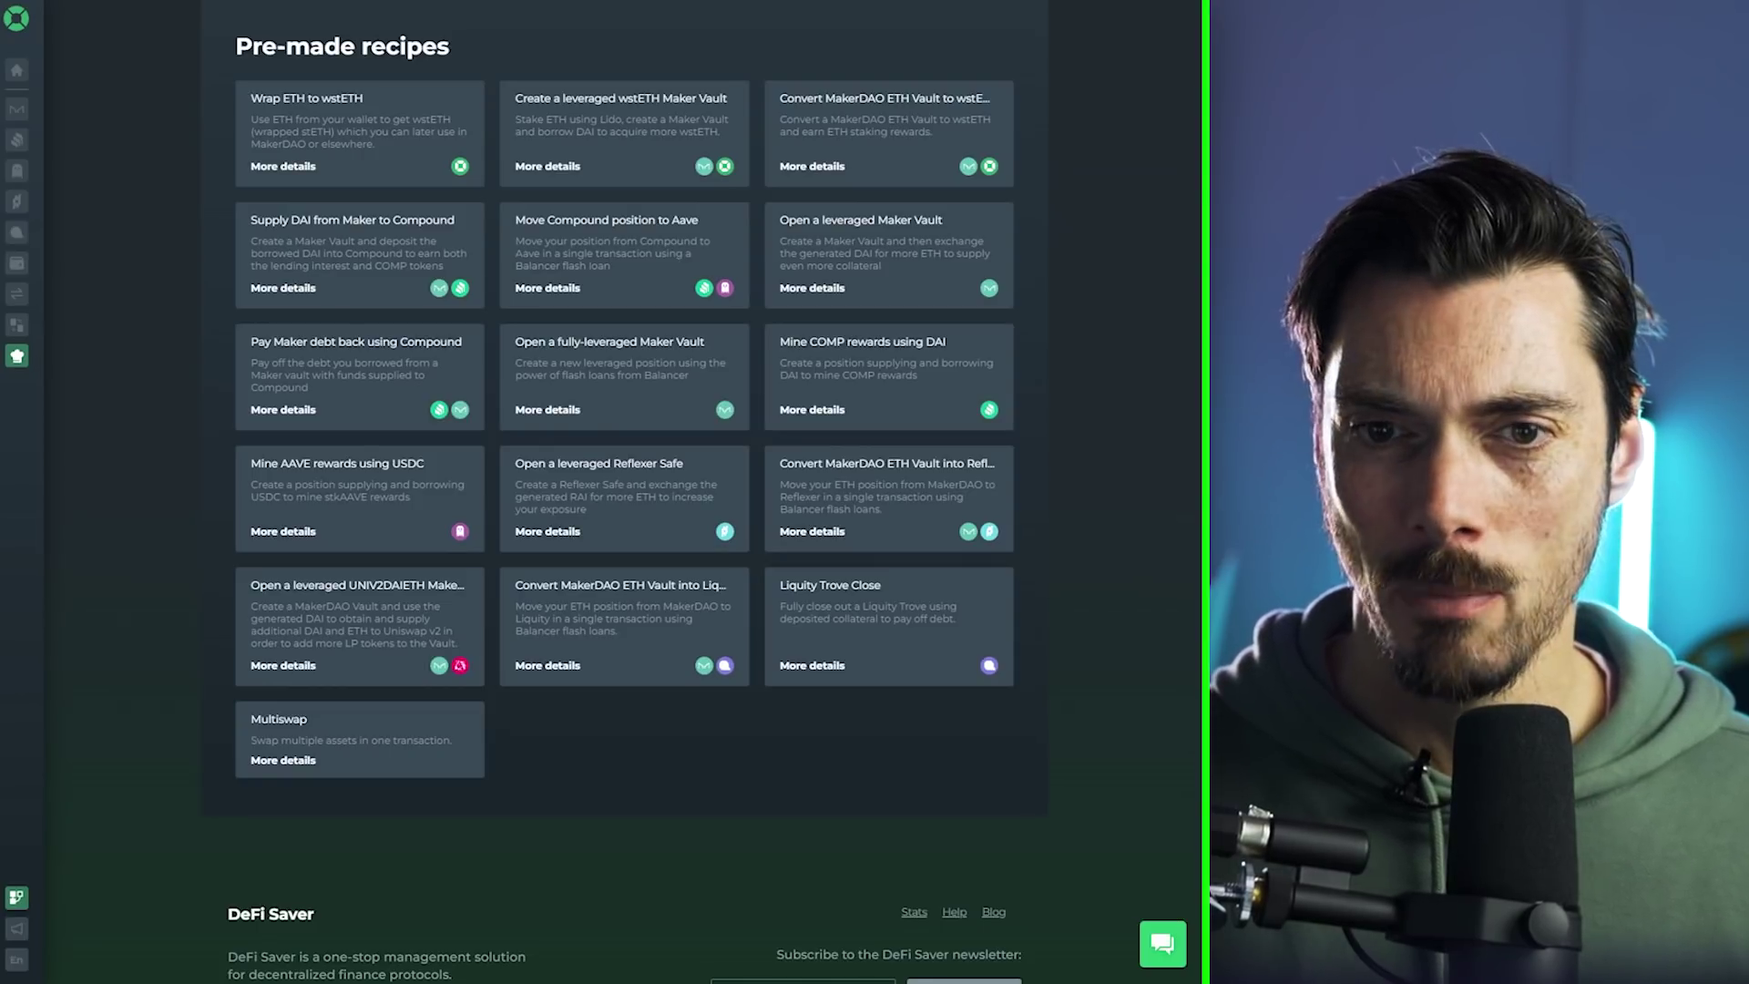
{"action": "left_click", "coordinate": [546, 288]}
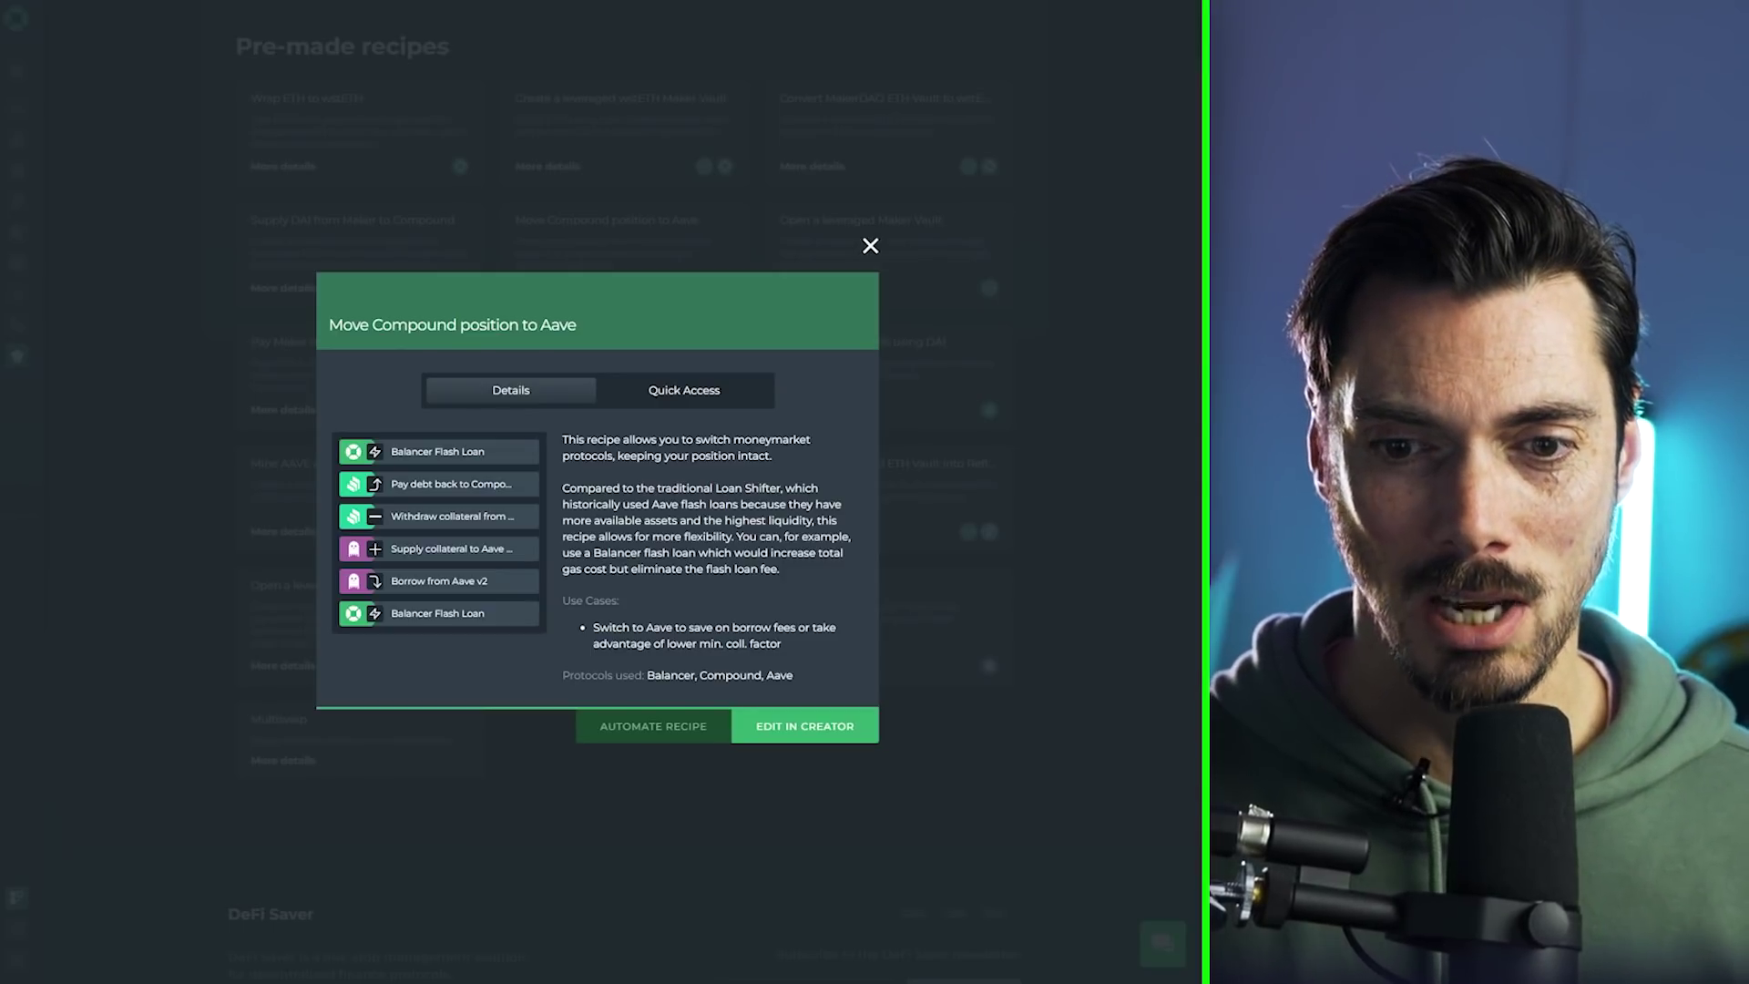
{"action": "left_click", "coordinate": [804, 726]}
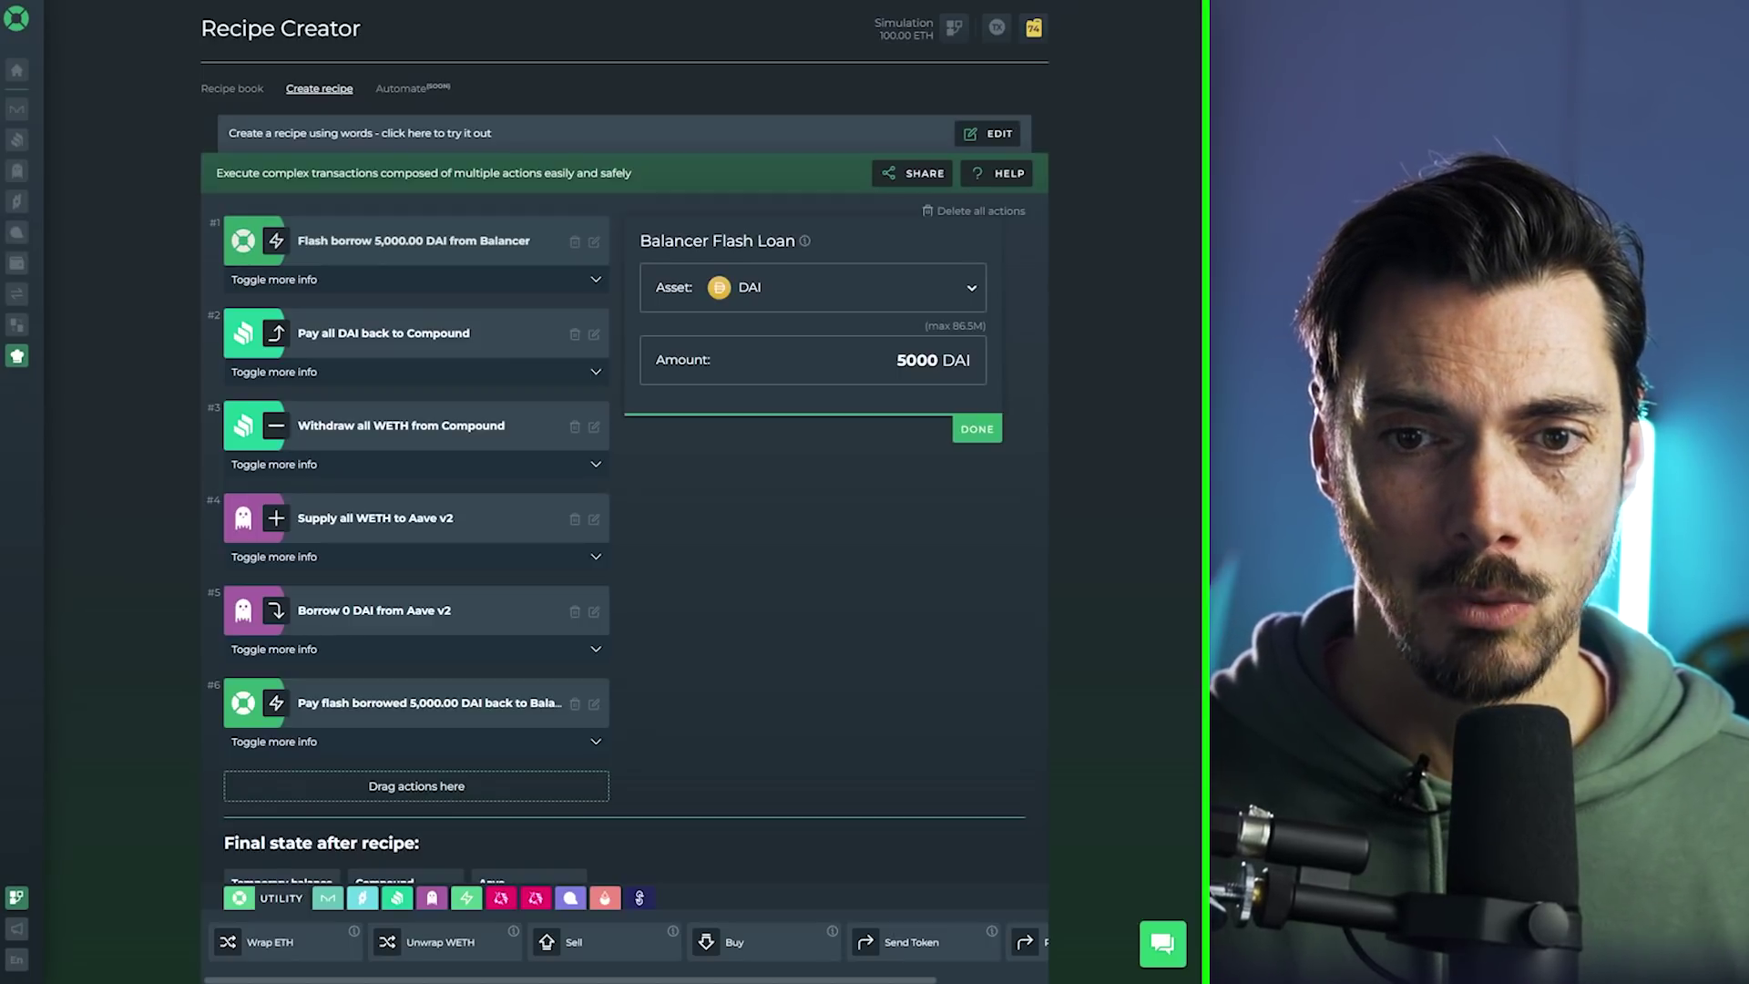
Step: Set the Balancer flash loan amount to 10000 DAI and finish editing that action
{"action": "double_click", "coordinate": [916, 360]}
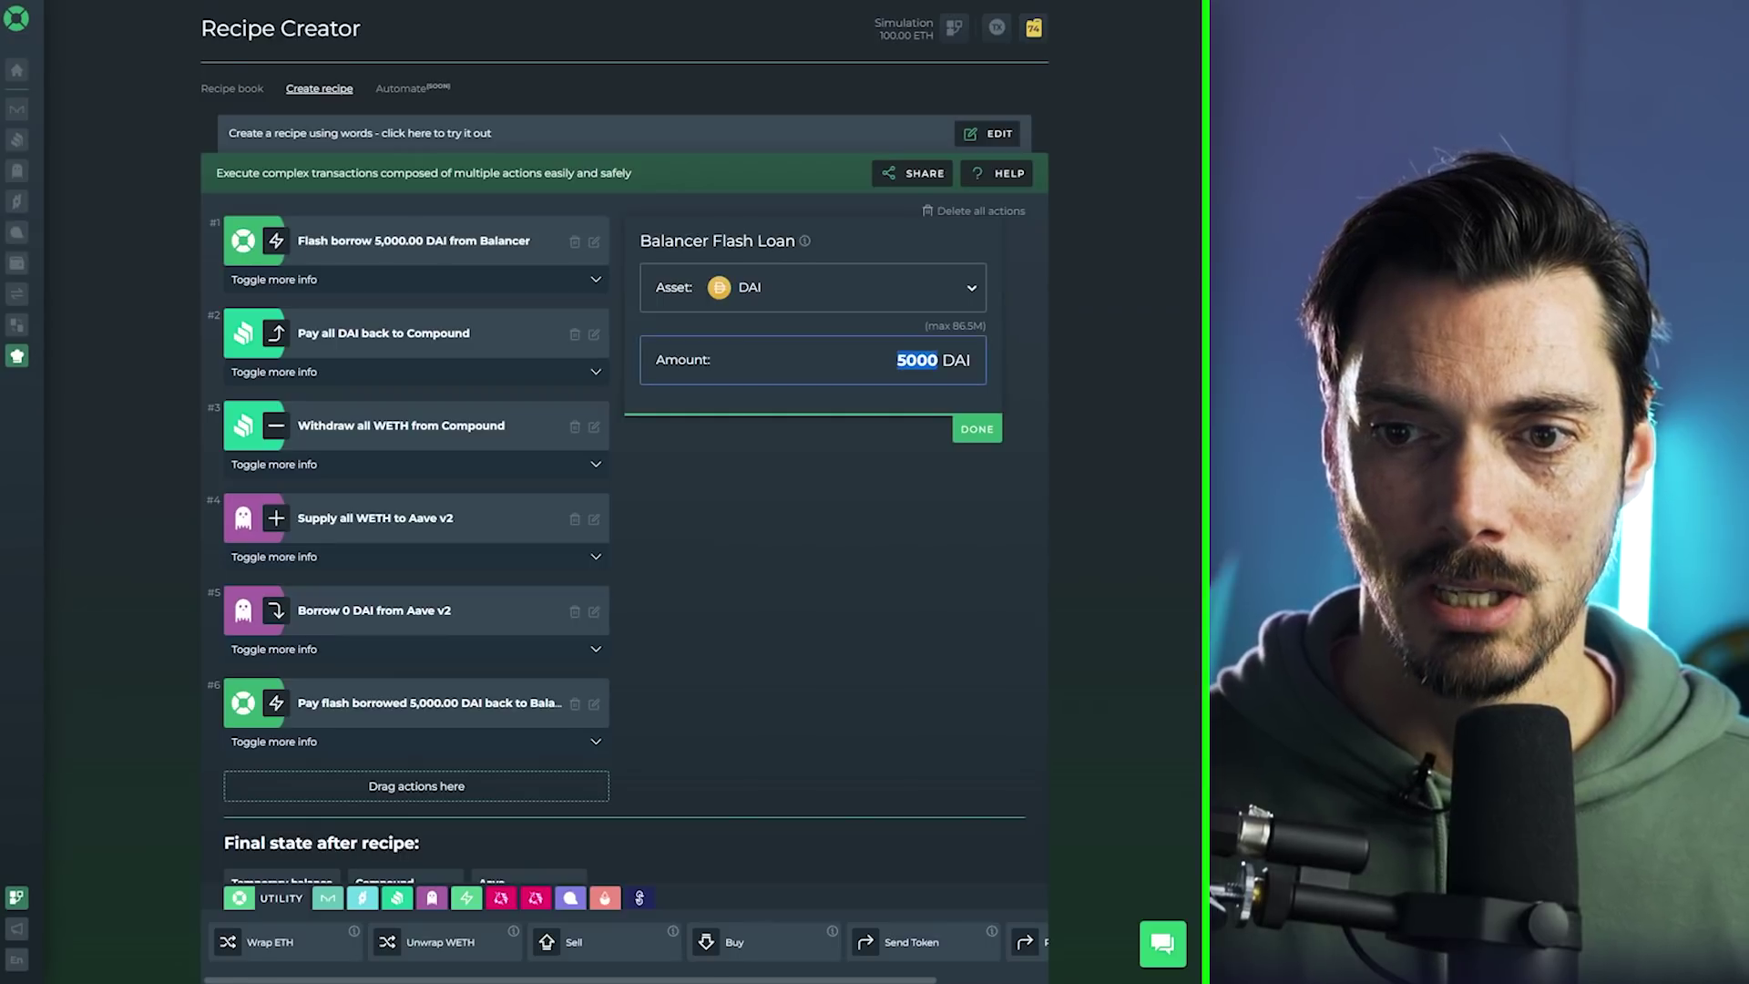
{"action": "type", "text": "10000"}
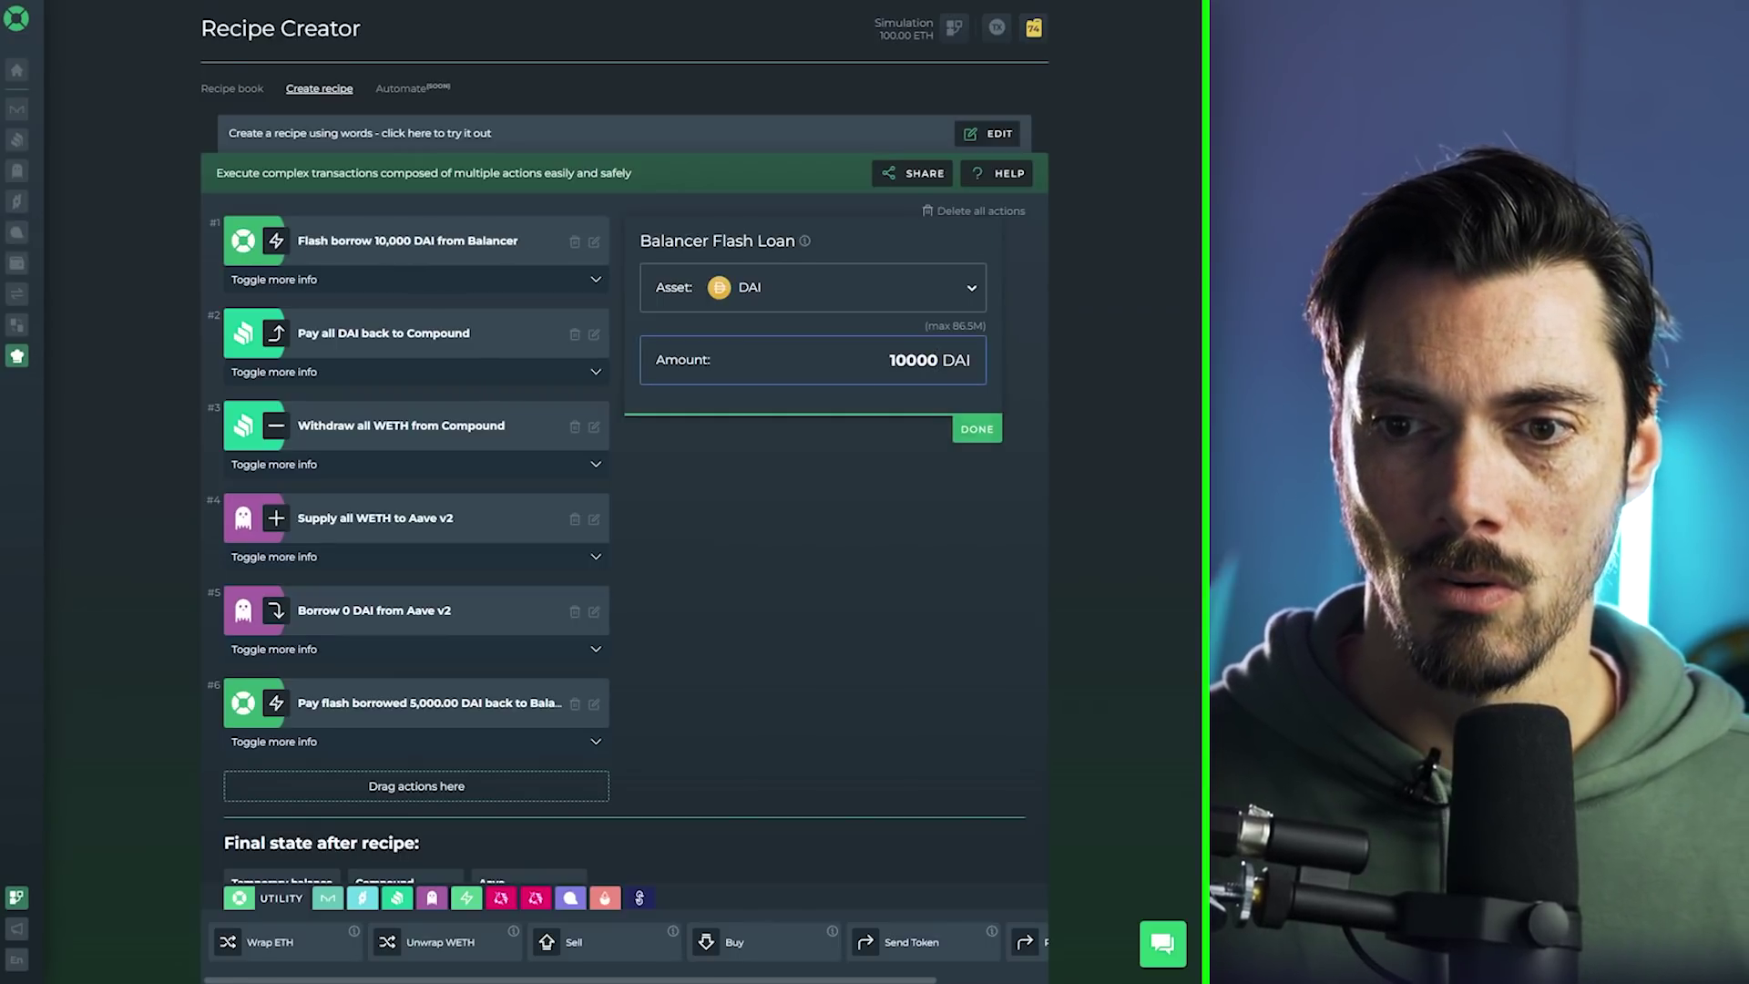
{"action": "left_click", "coordinate": [977, 428]}
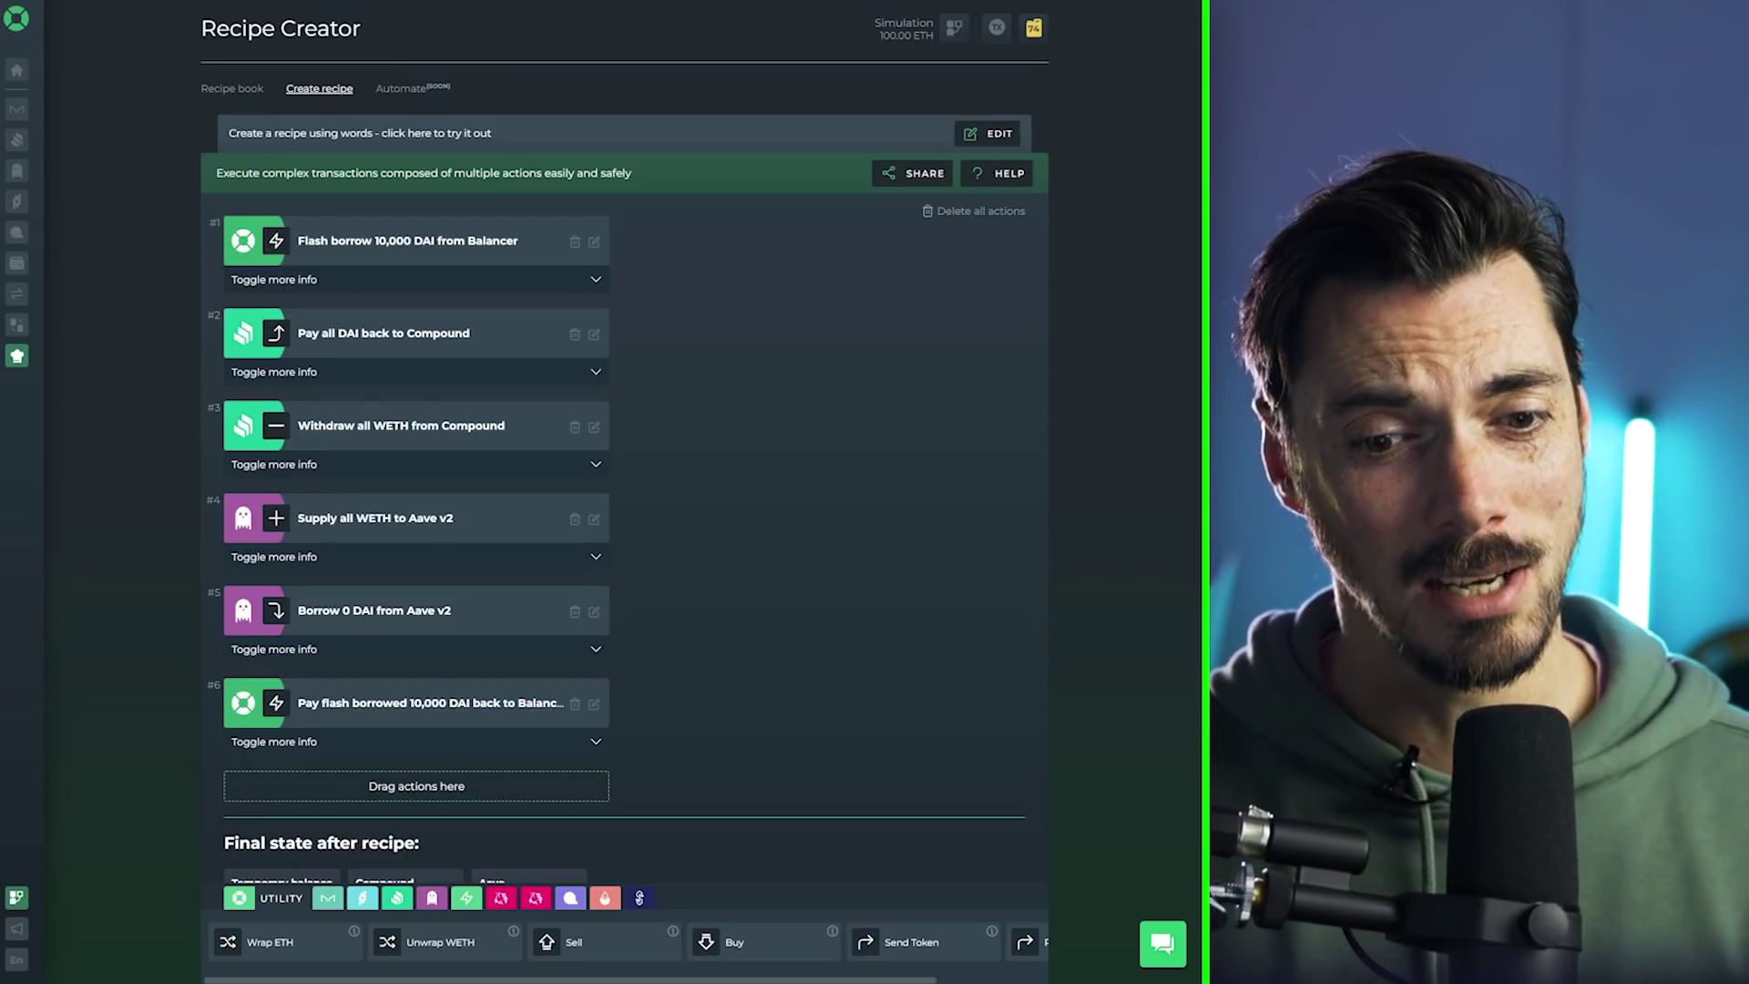
Step: Examine the recipe's final state section and the available utility actions, returning to the start of the recipe
{"action": "scroll", "coordinate": [624, 492], "scroll_direction": "down", "scroll_amount": 6}
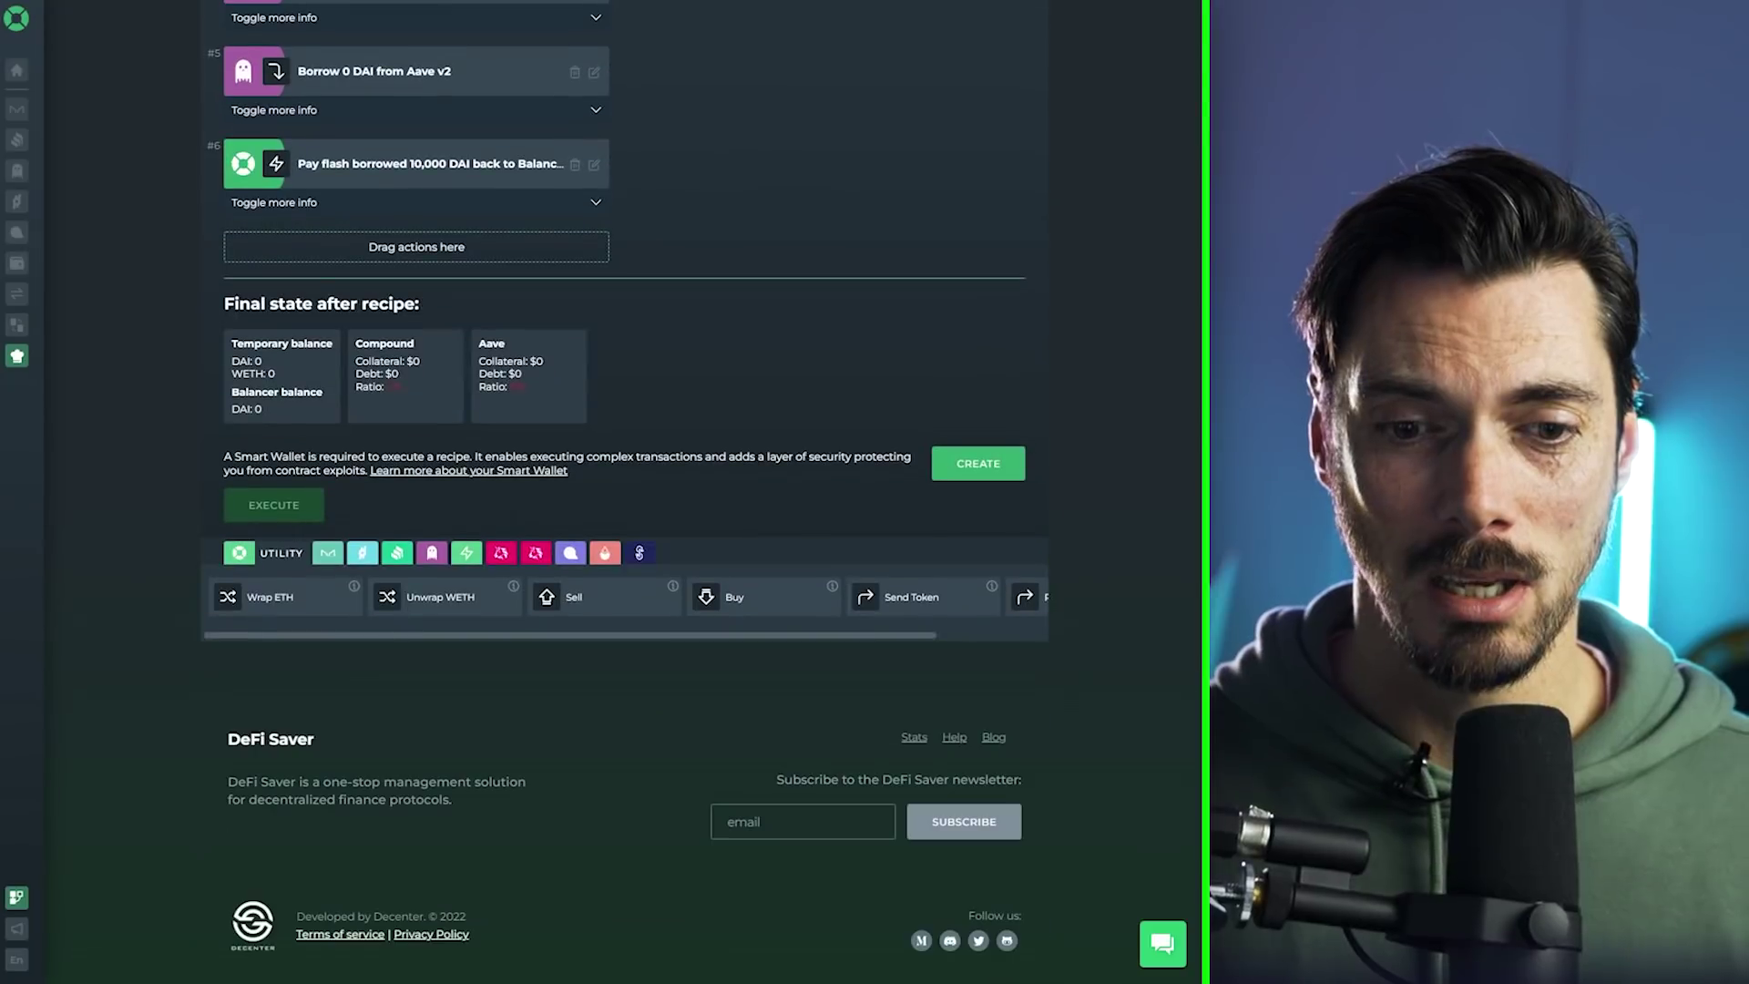
{"action": "scroll", "coordinate": [624, 596], "scroll_direction": "right", "scroll_amount": 2}
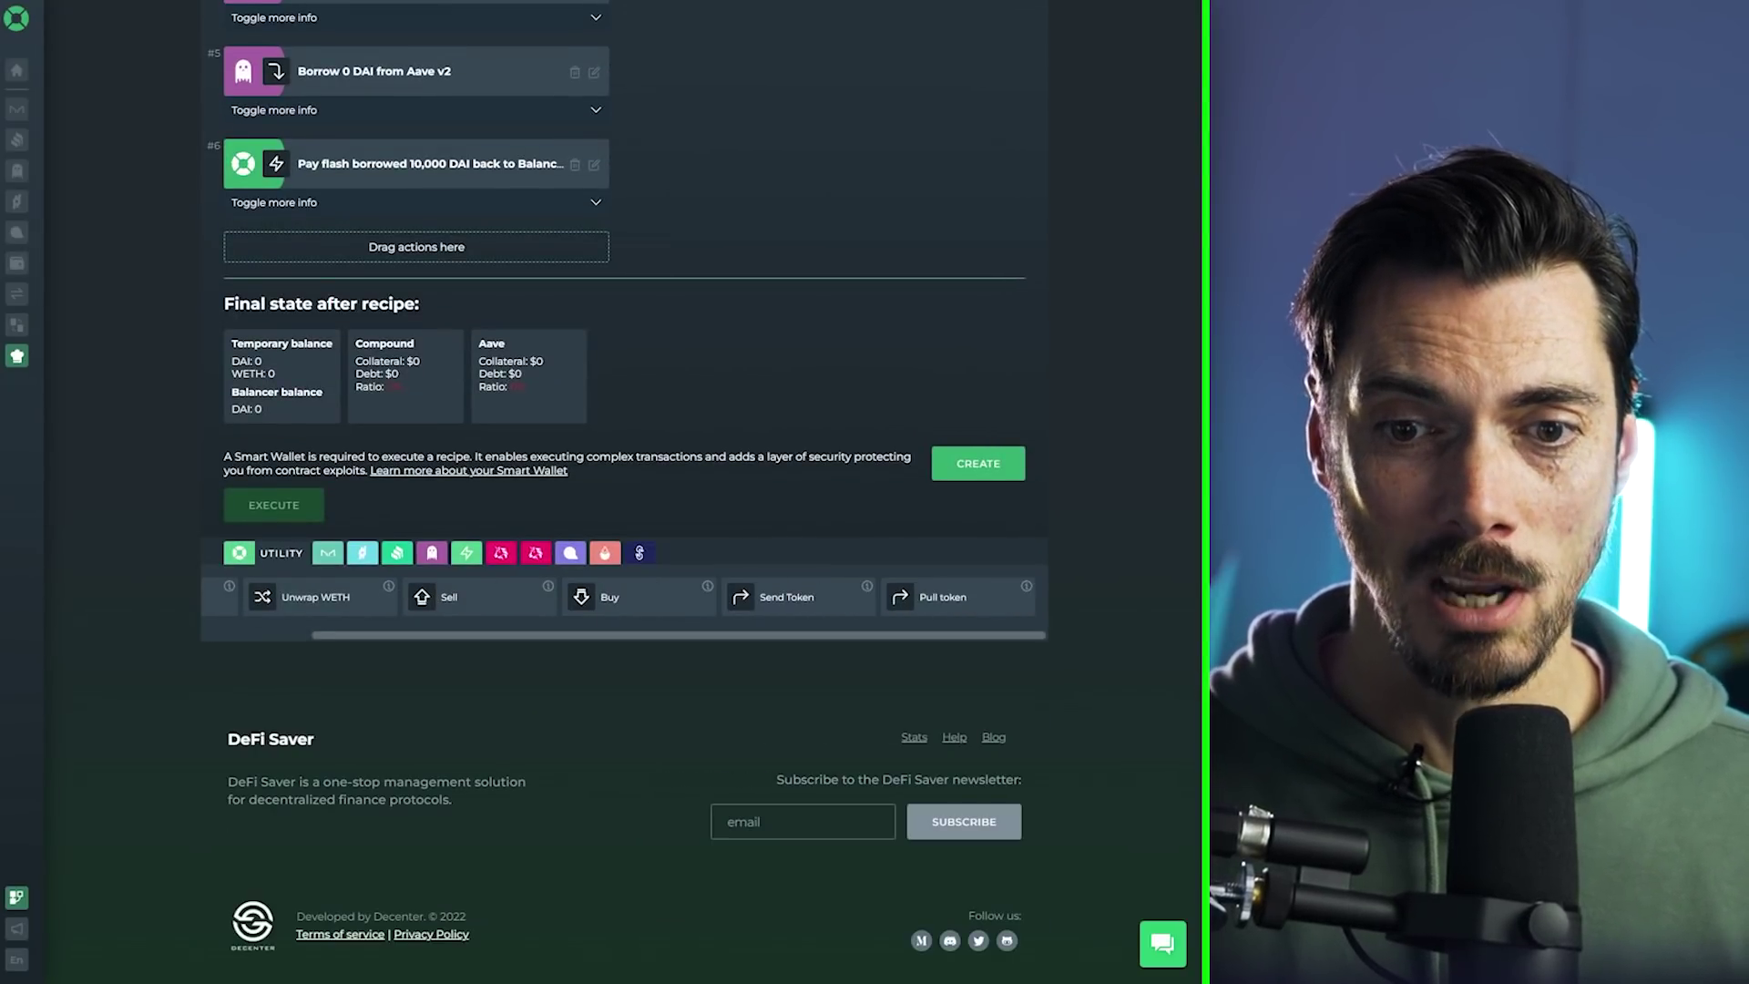
{"action": "scroll", "coordinate": [624, 596], "scroll_direction": "left", "scroll_amount": 2}
{"action": "scroll", "coordinate": [624, 492], "scroll_direction": "up", "scroll_amount": 6}
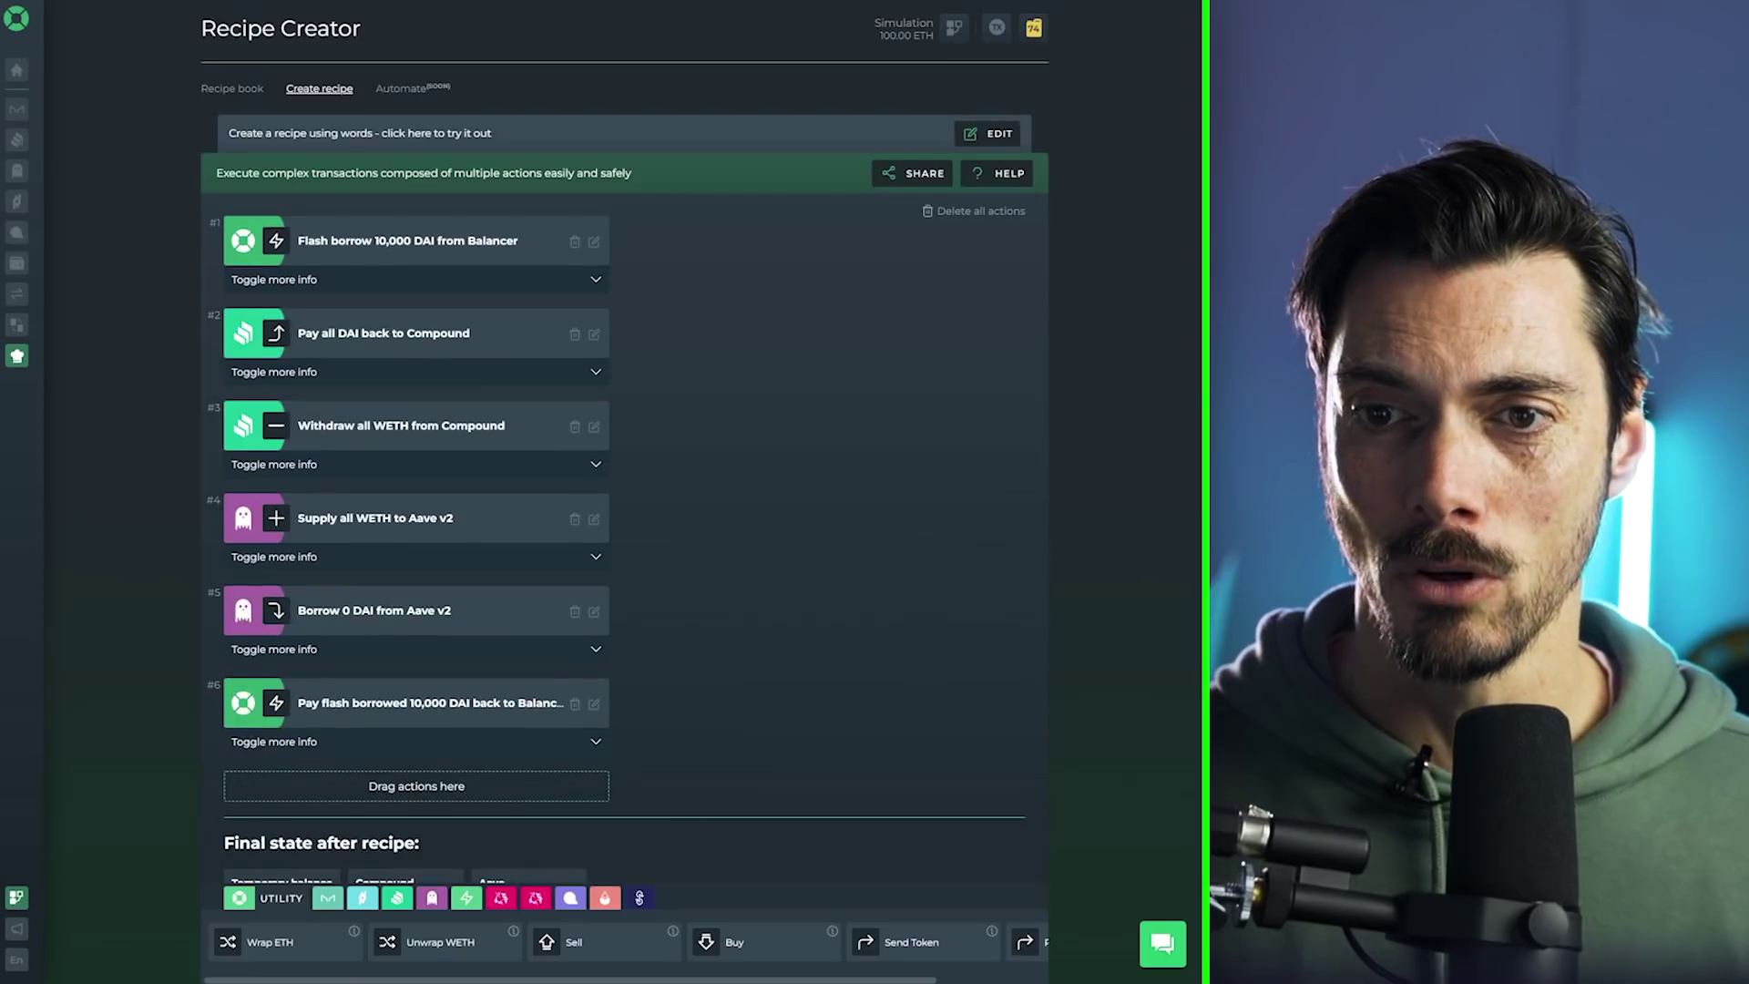